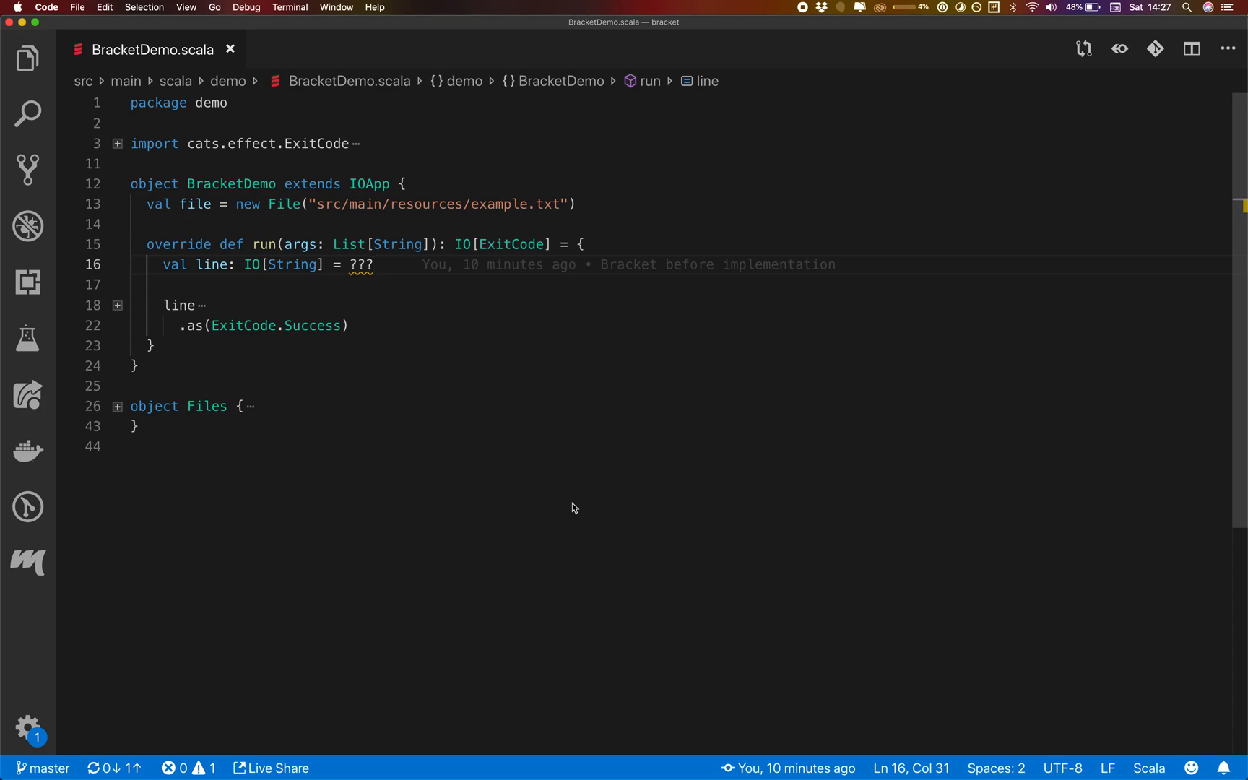
- Review the Files object's open, read (4096-byte buffer) and close methods, then collapse it again
click(119, 407)
scroll(204, 415, down, 2)
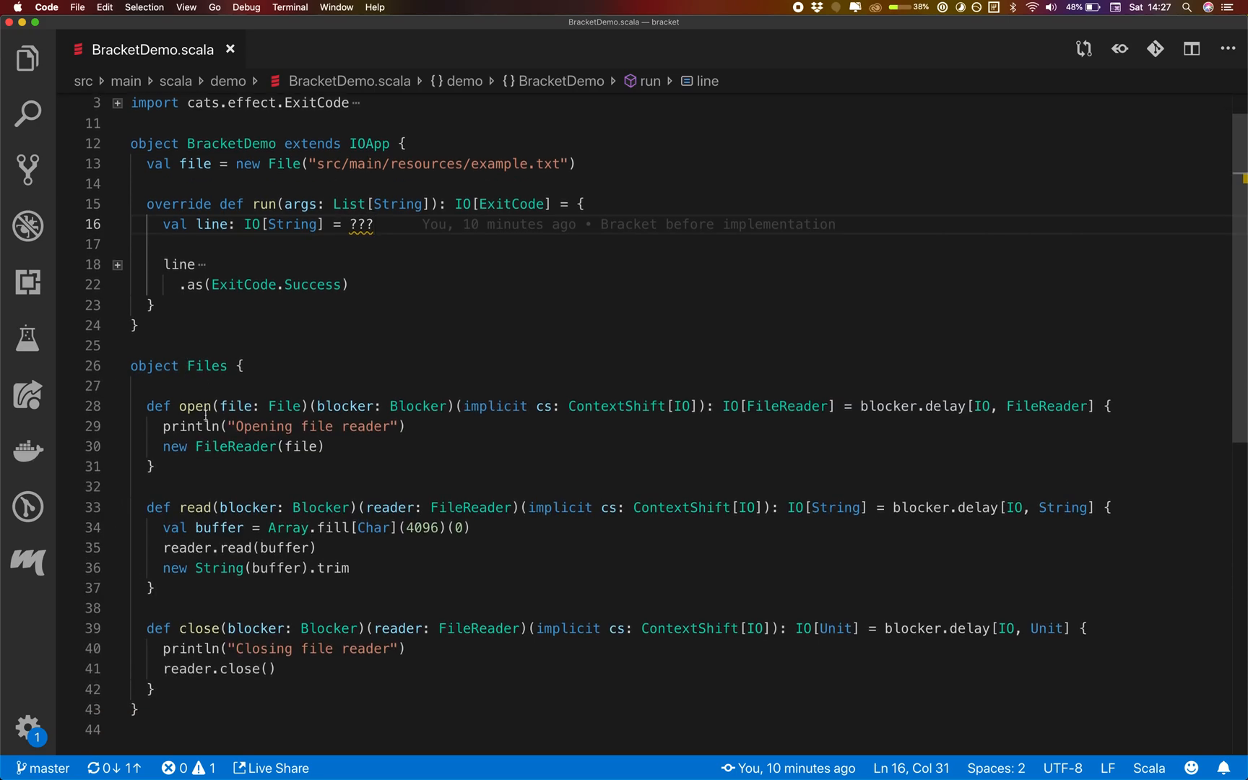
click(210, 384)
drag(131, 386, 157, 467)
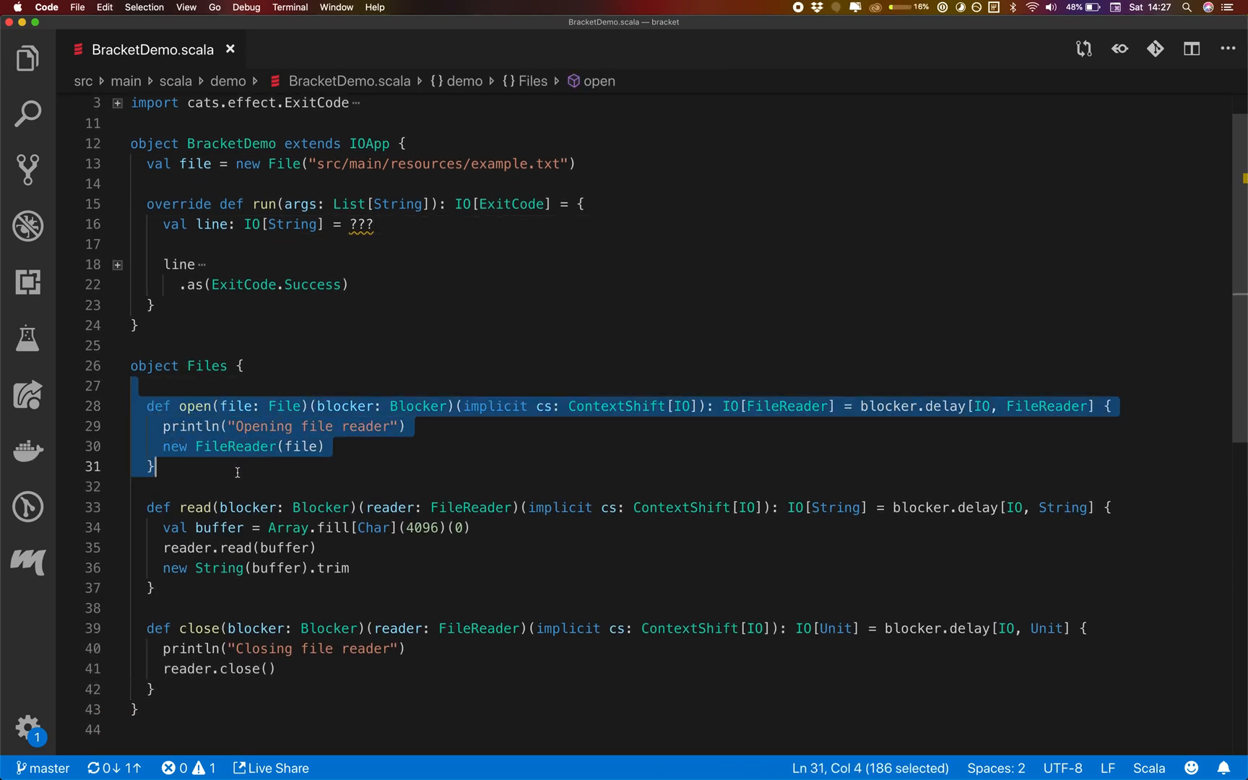
double_click(435, 408)
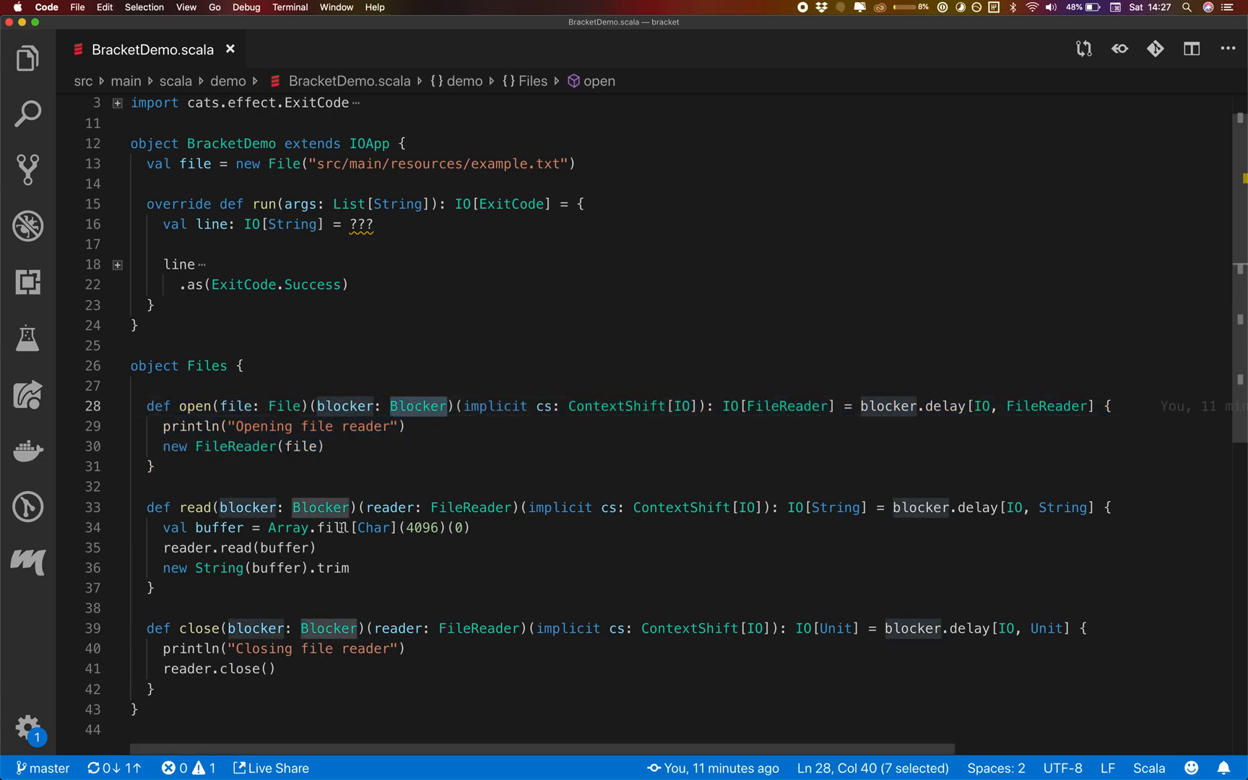
drag(273, 487, 296, 598)
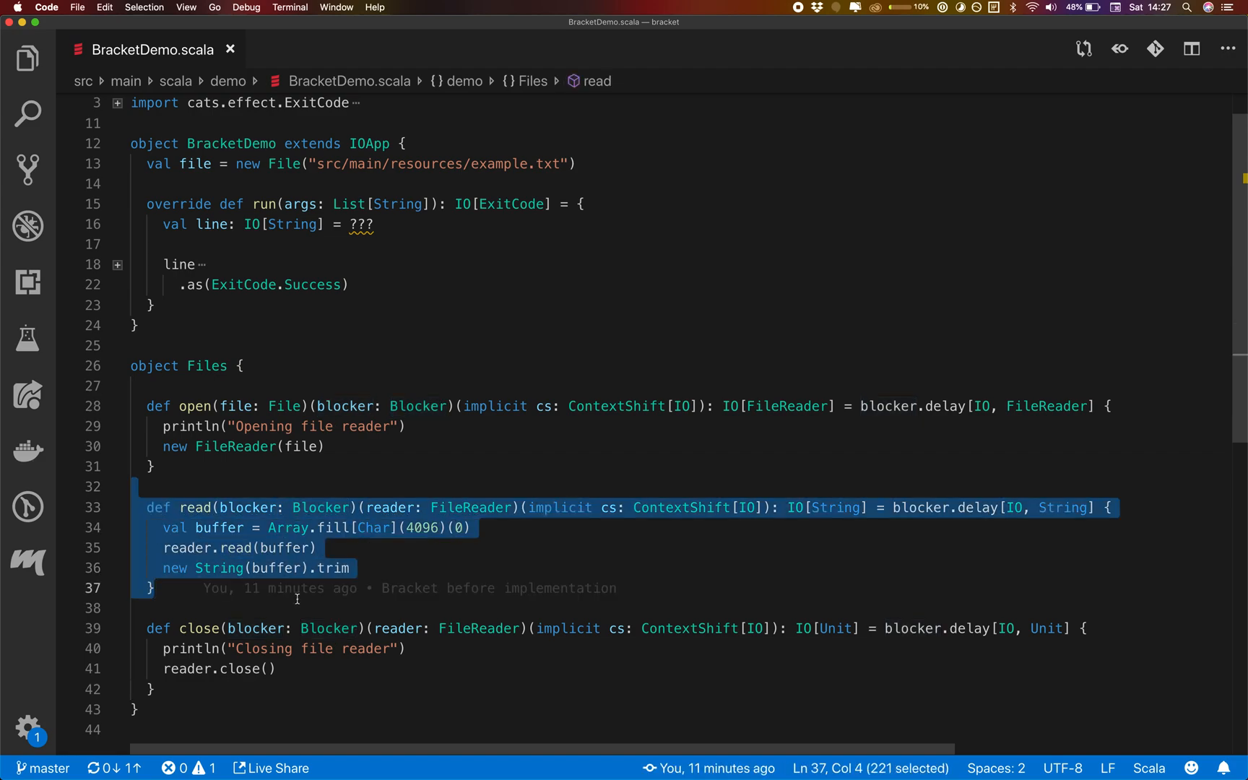
double_click(411, 534)
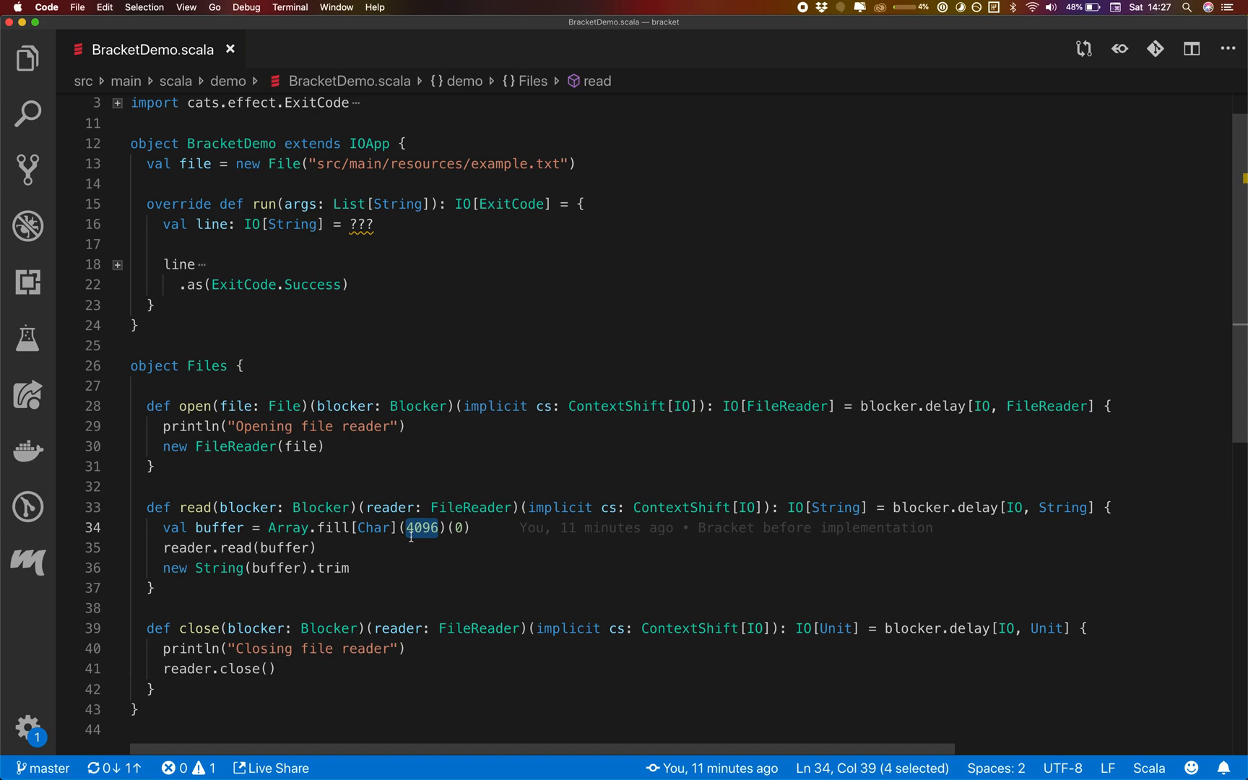
drag(303, 602, 314, 683)
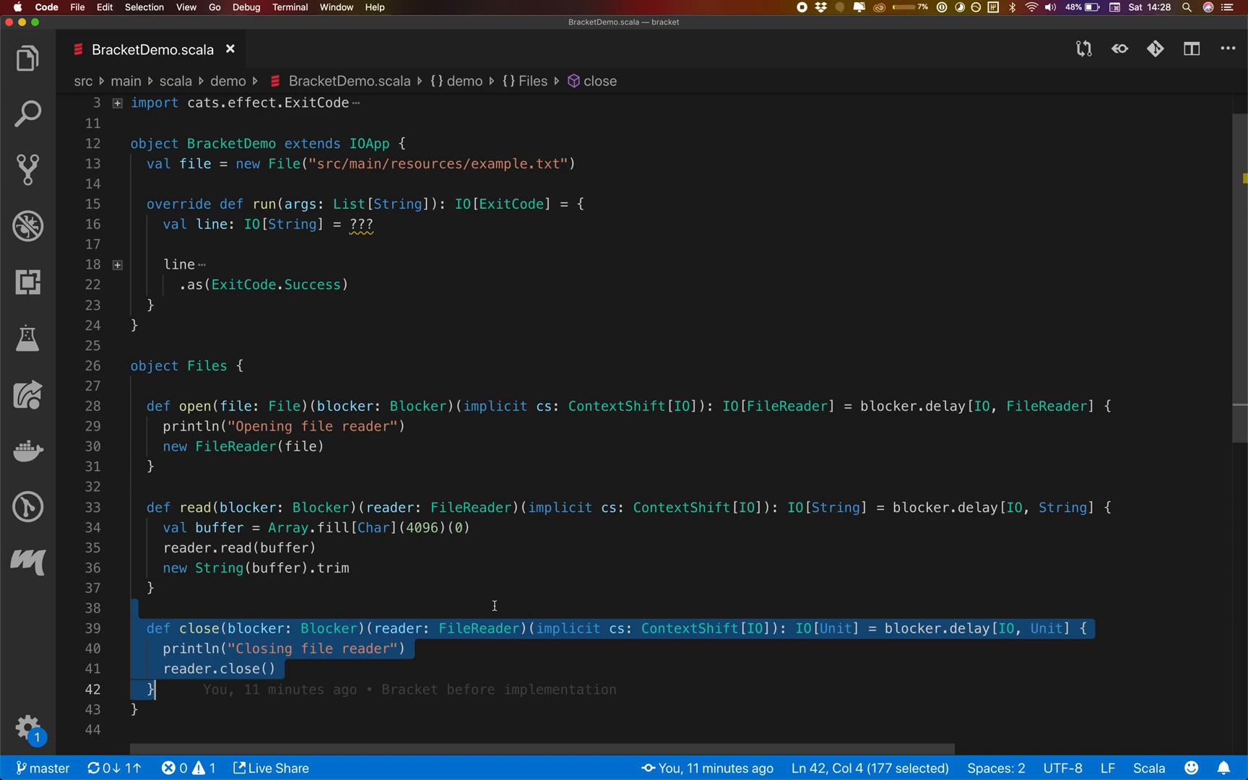
double_click(296, 628)
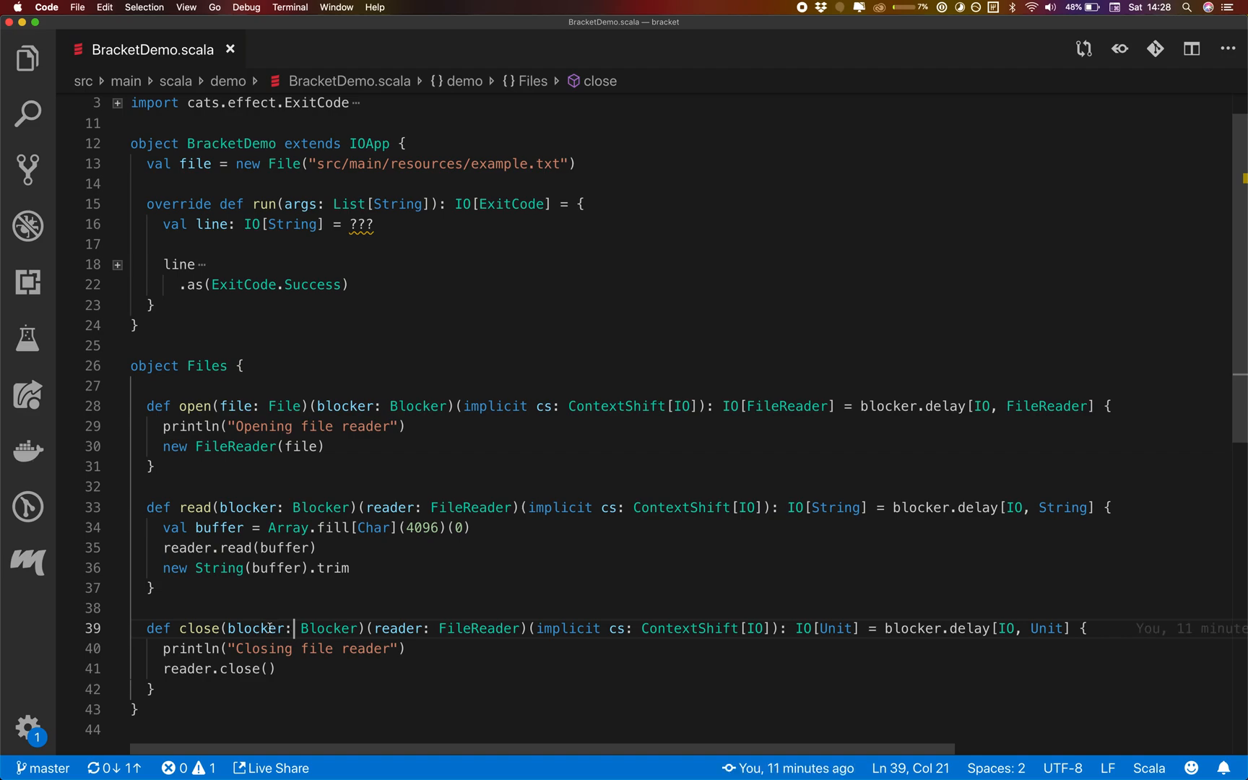
click(259, 427)
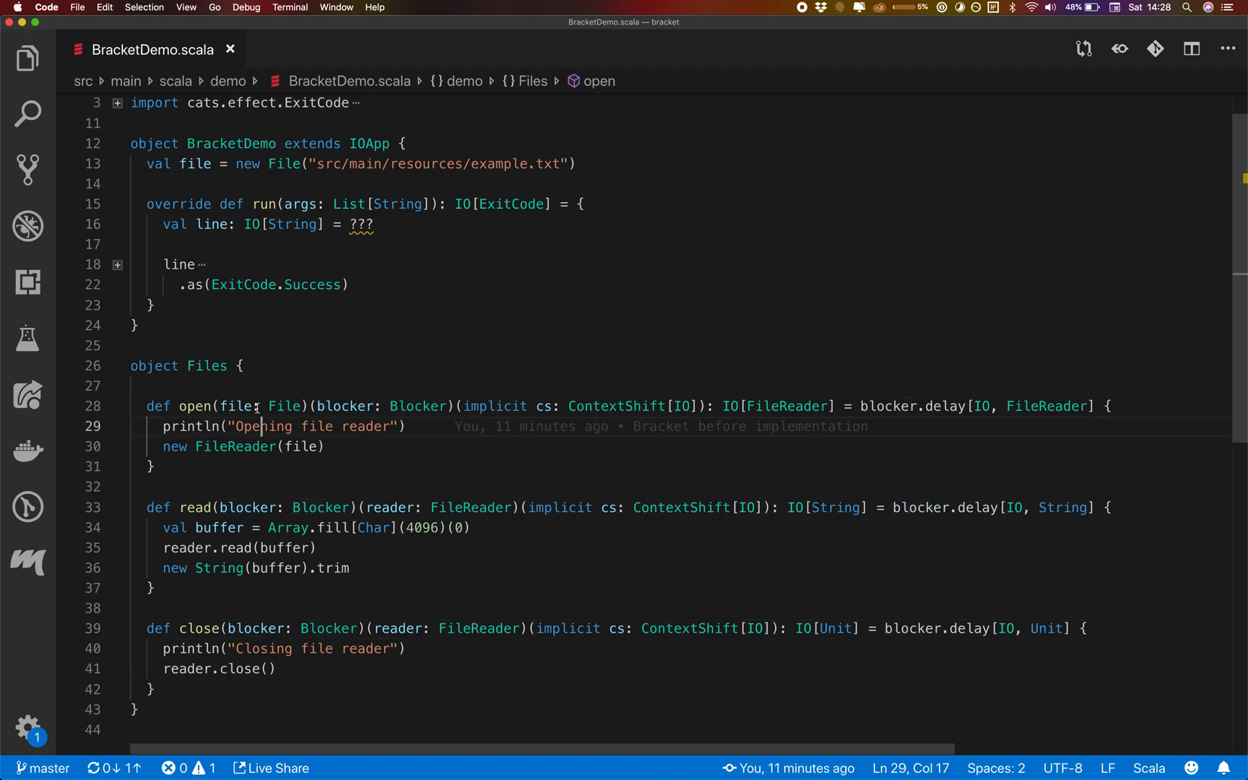
key(alt+super+bracketleft)
scroll(257, 406, up, 2)
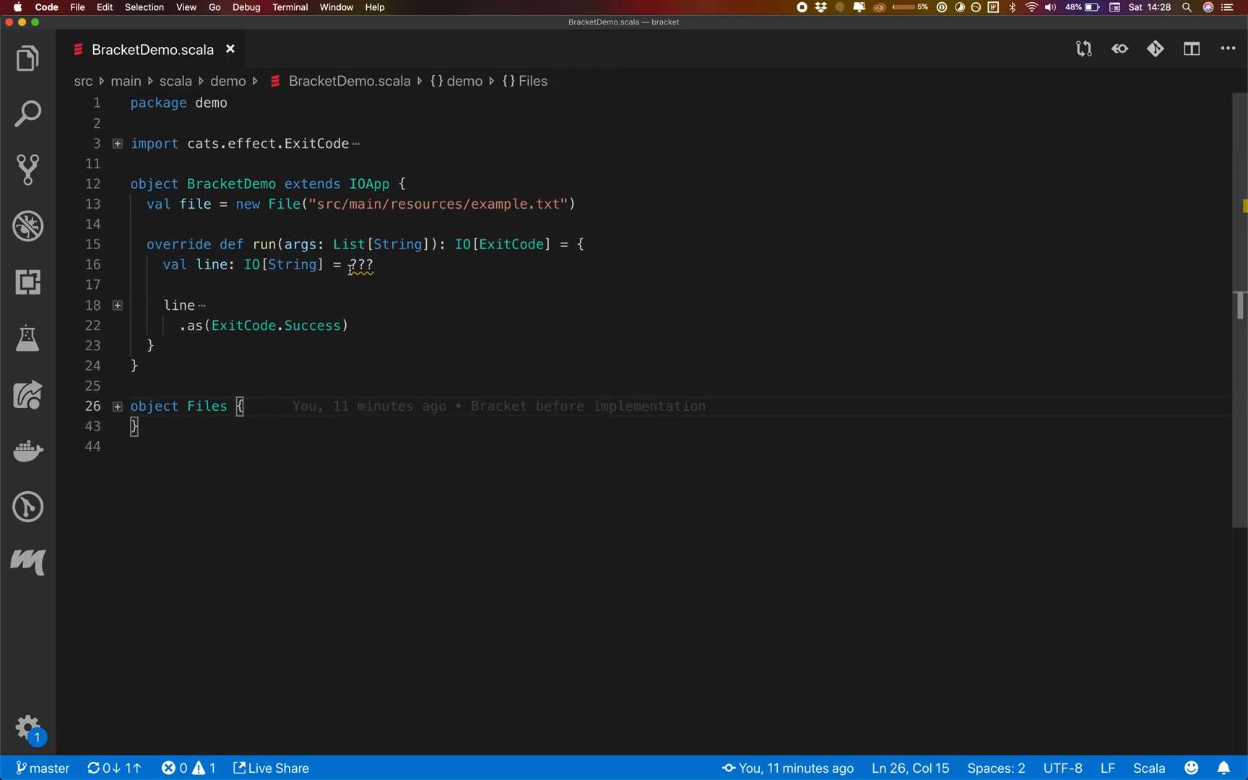
- Replace ??? with Blocker[IO].use { blocker => import Files._; open(file)(blocker).flatMap { reader => ... } }
drag(351, 264, 343, 264)
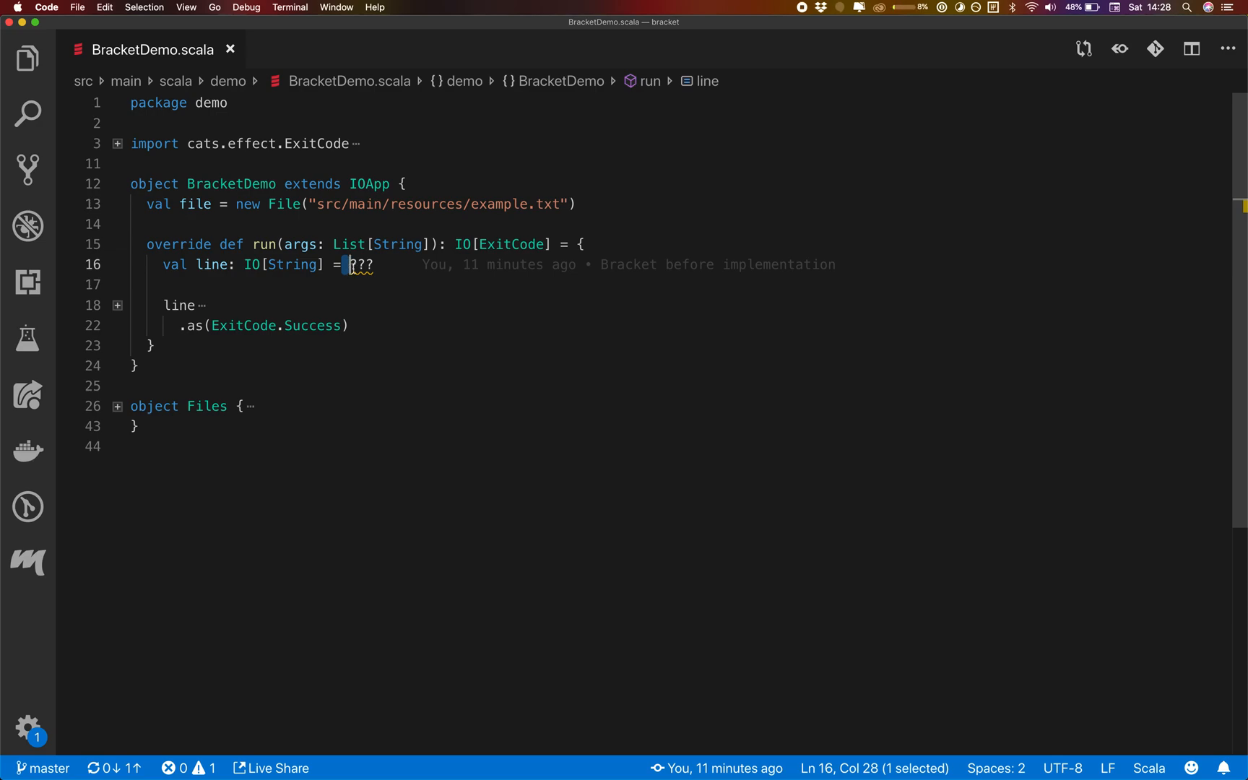
double_click(359, 264)
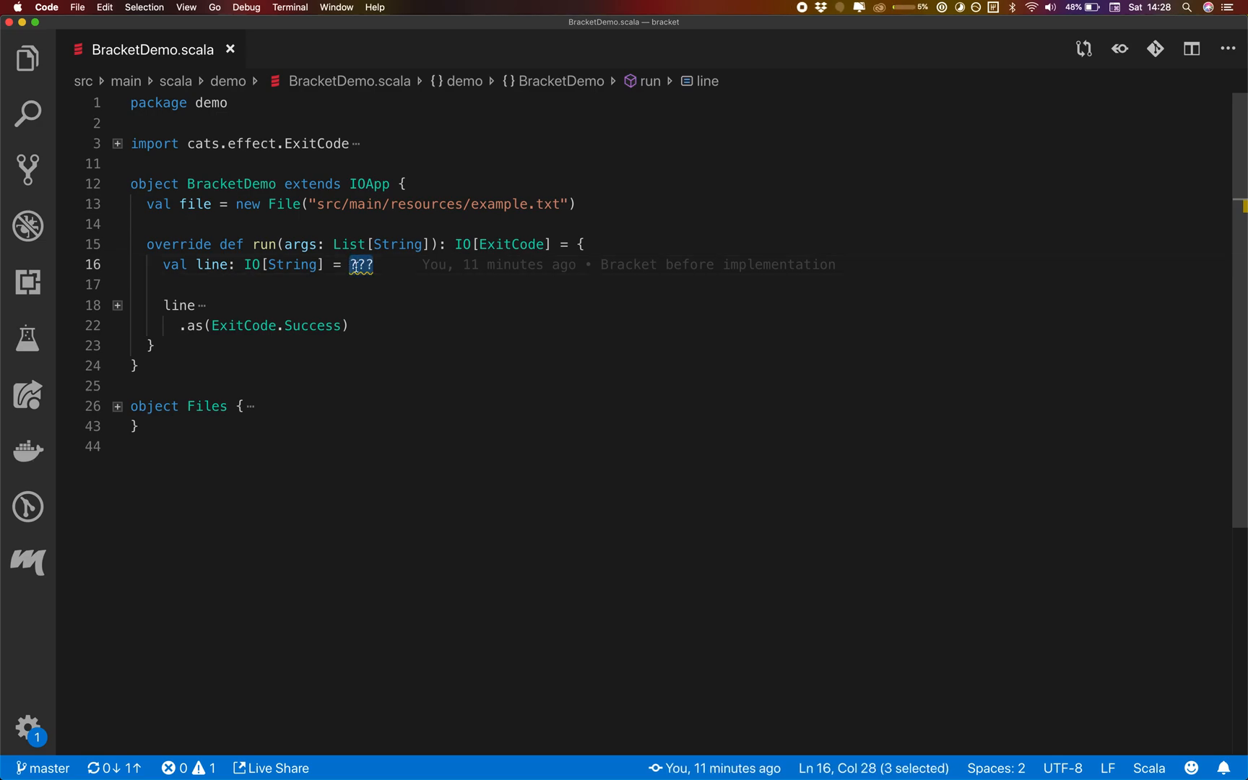
text(Blocker)
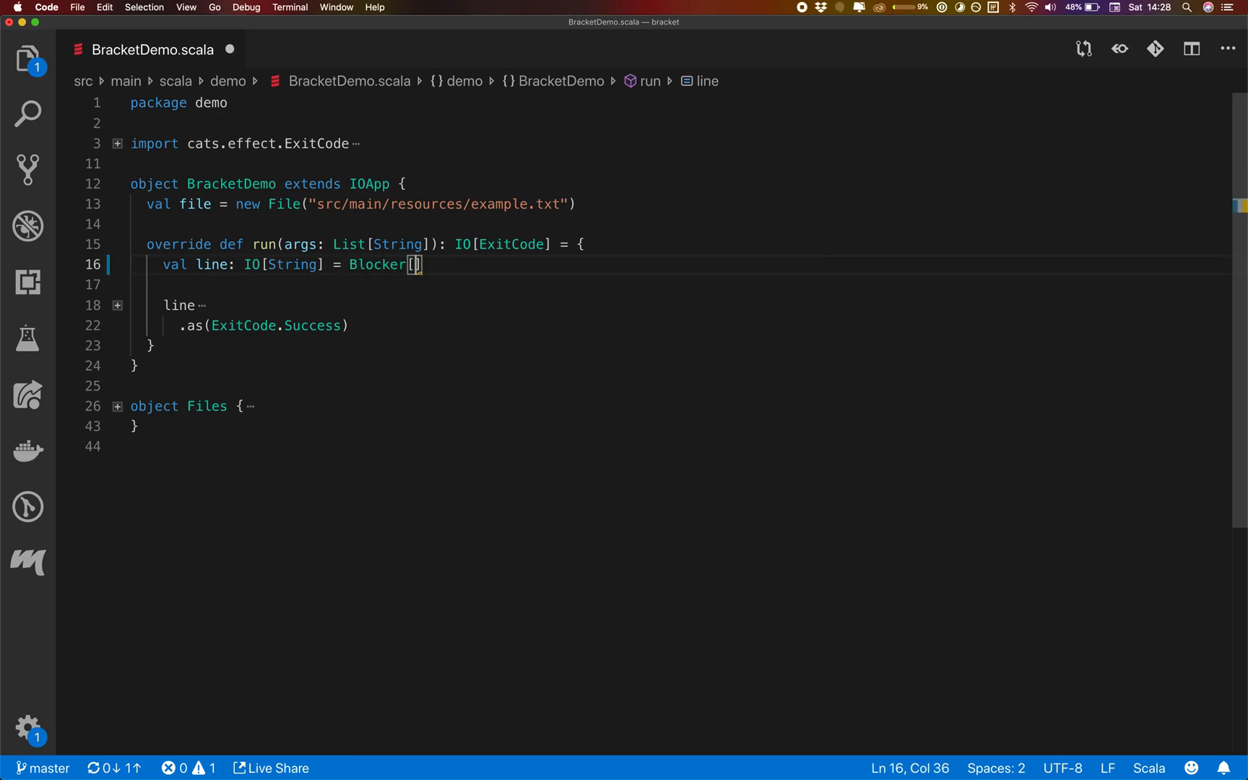
text([IO].use { )
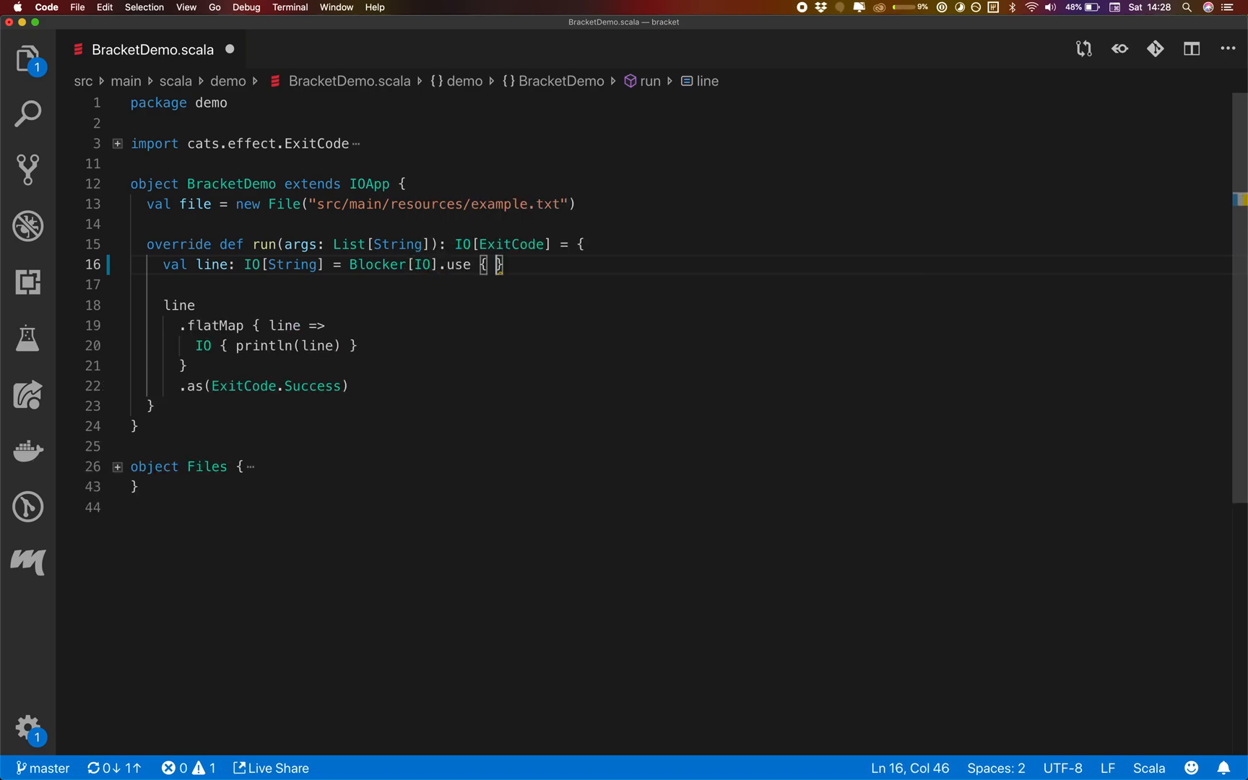
text(blocker =>)
key(Return)
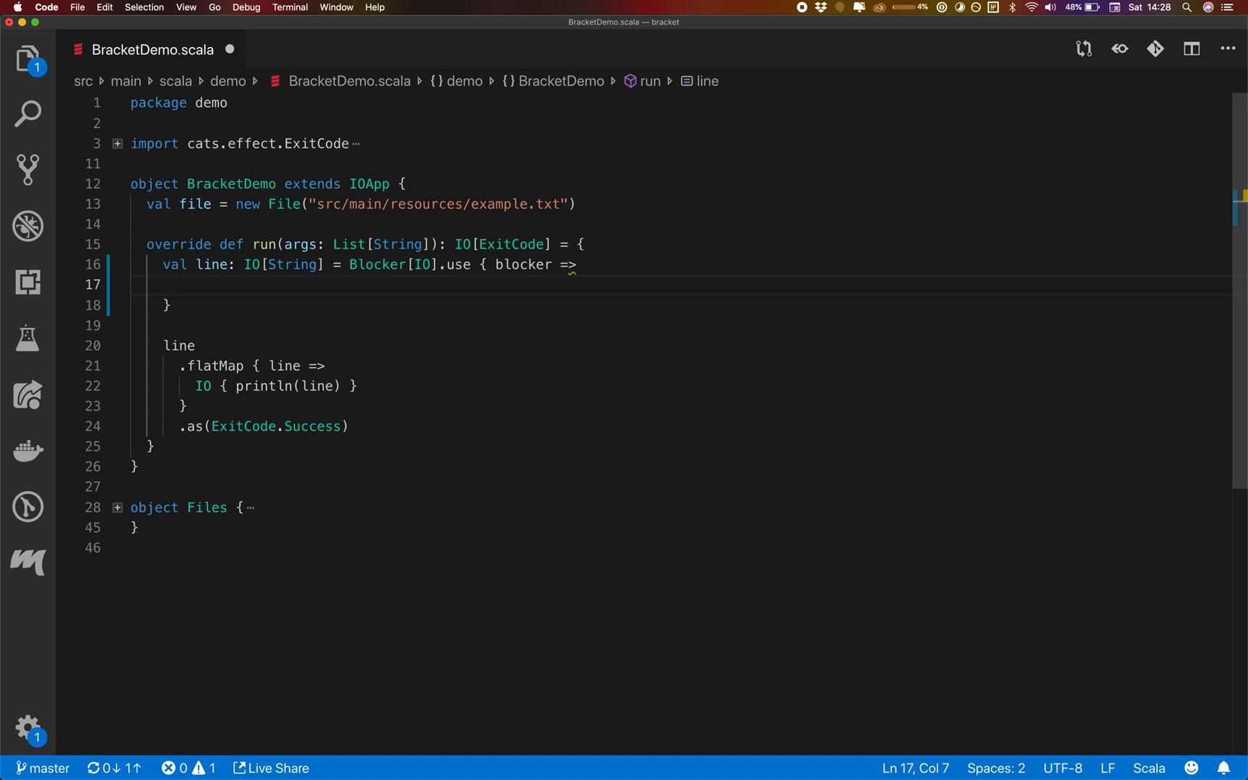
text(open)
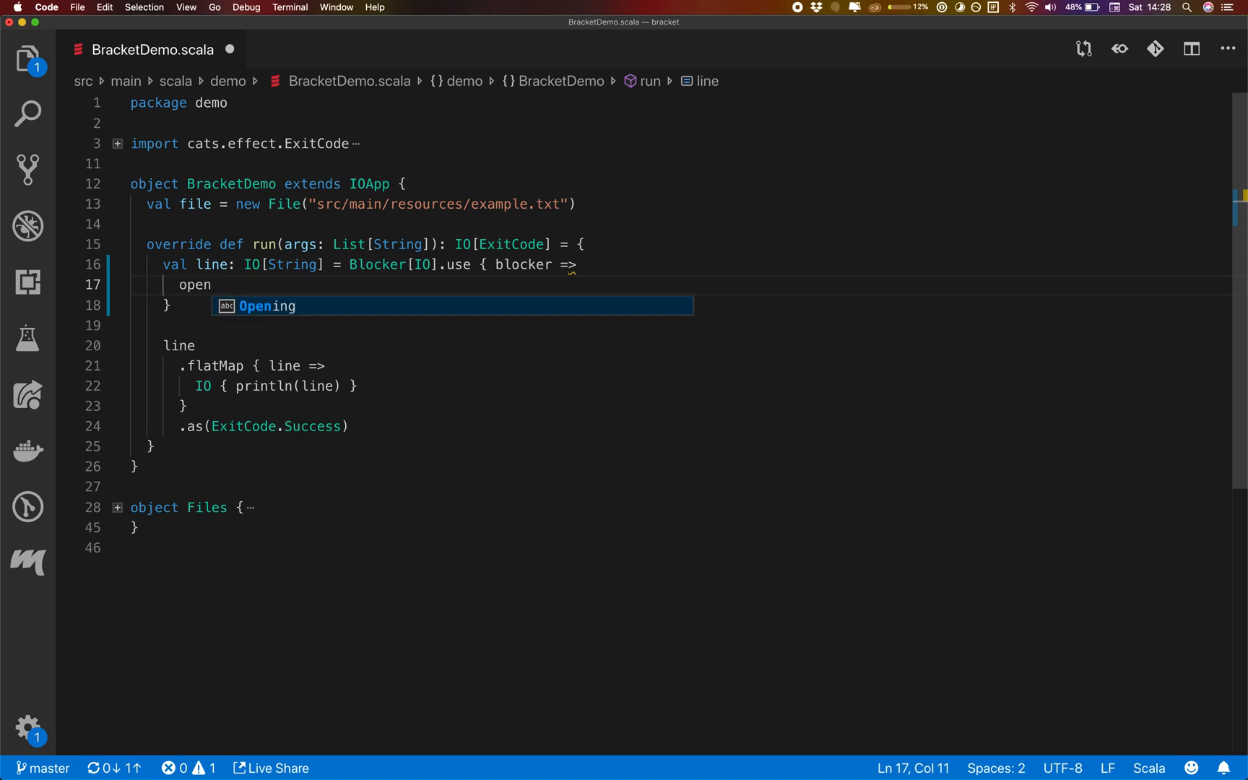
key(BackSpace)
key(BackSpace)
key(BackSpace)
key(BackSpace)
text(fi)
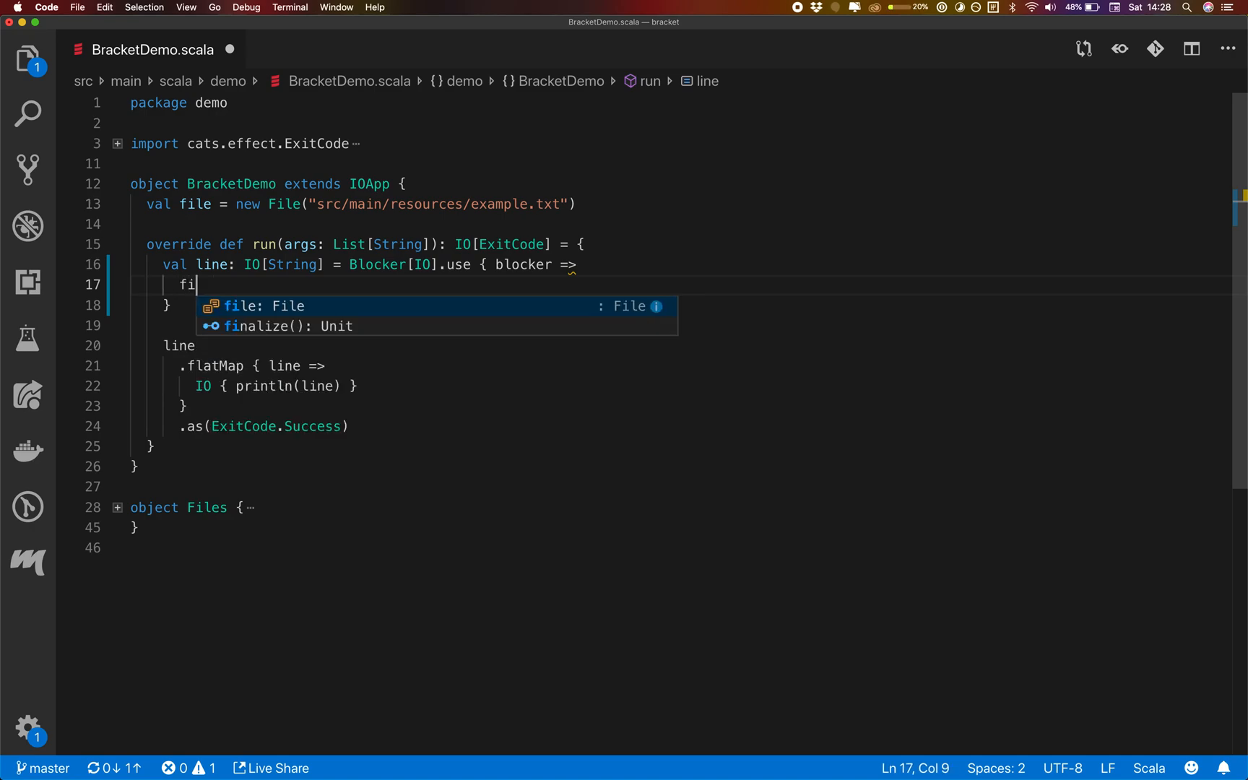
key(BackSpace)
key(BackSpace)
text(import Files._)
key(Return)
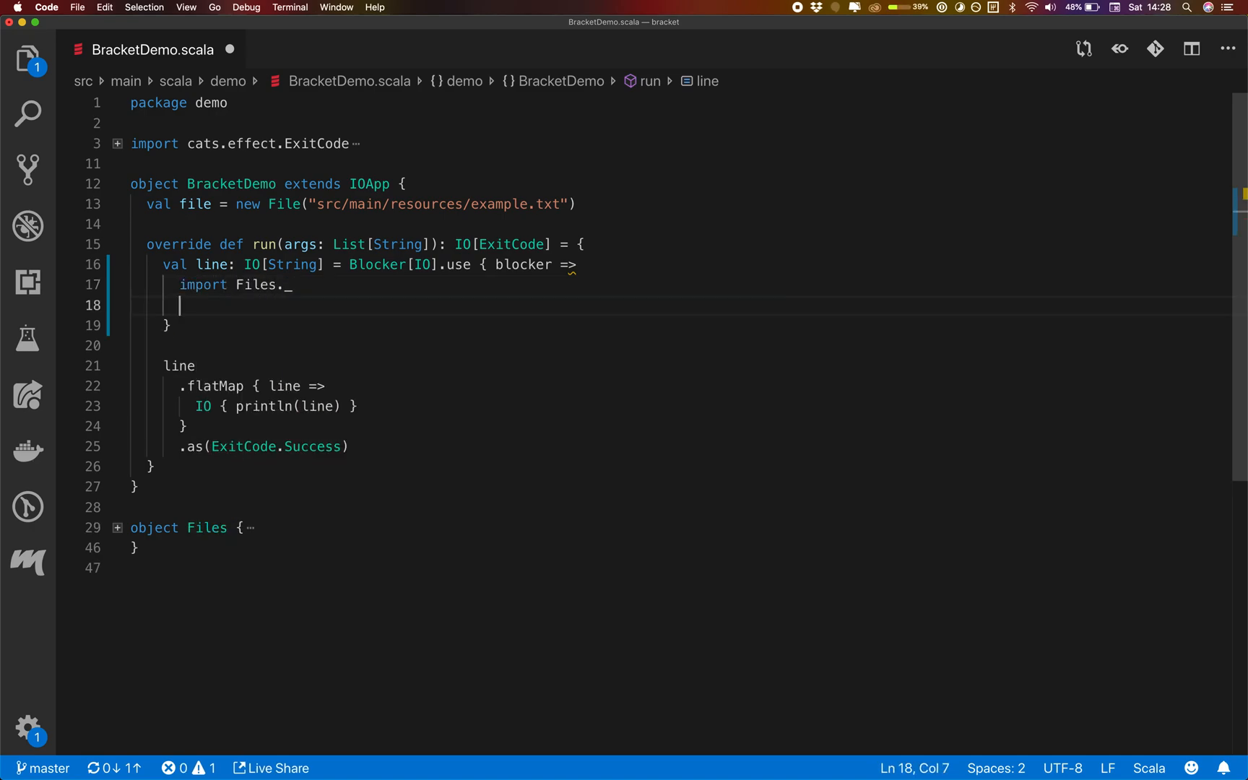
text(open()
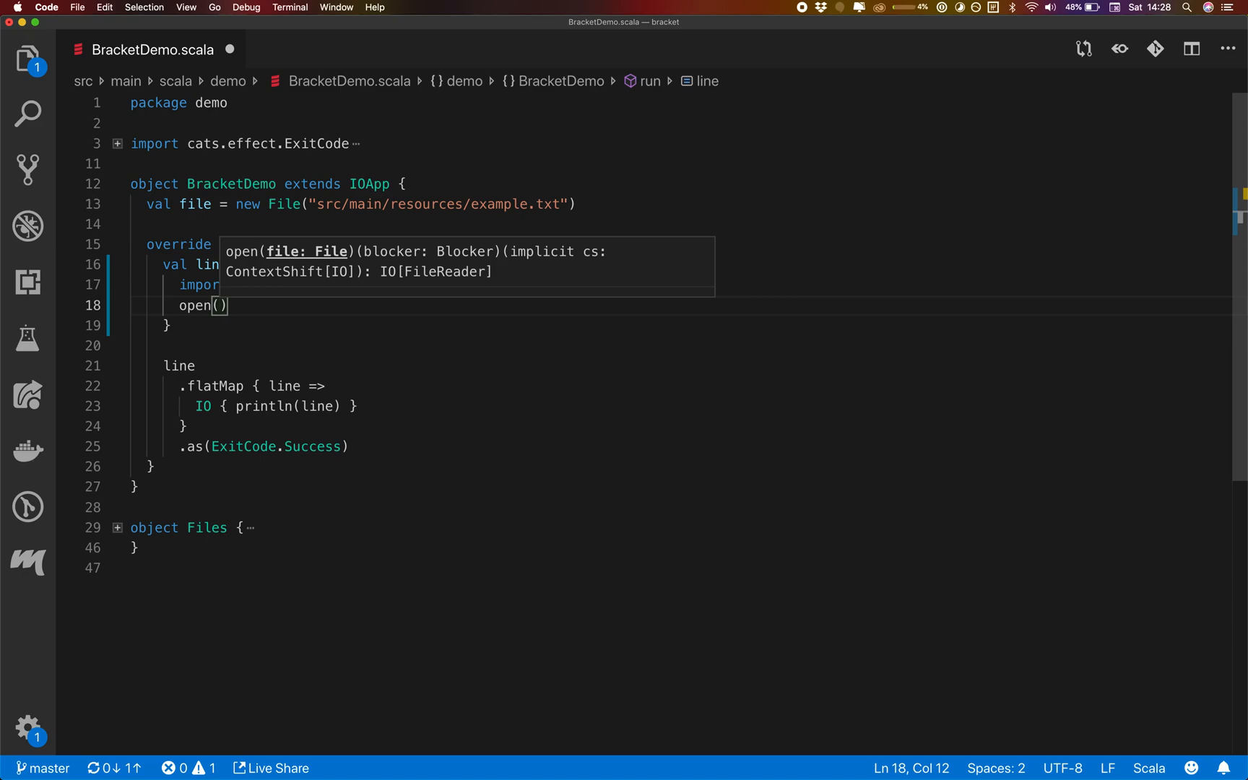
text(file)
key(Escape)
text()(b)
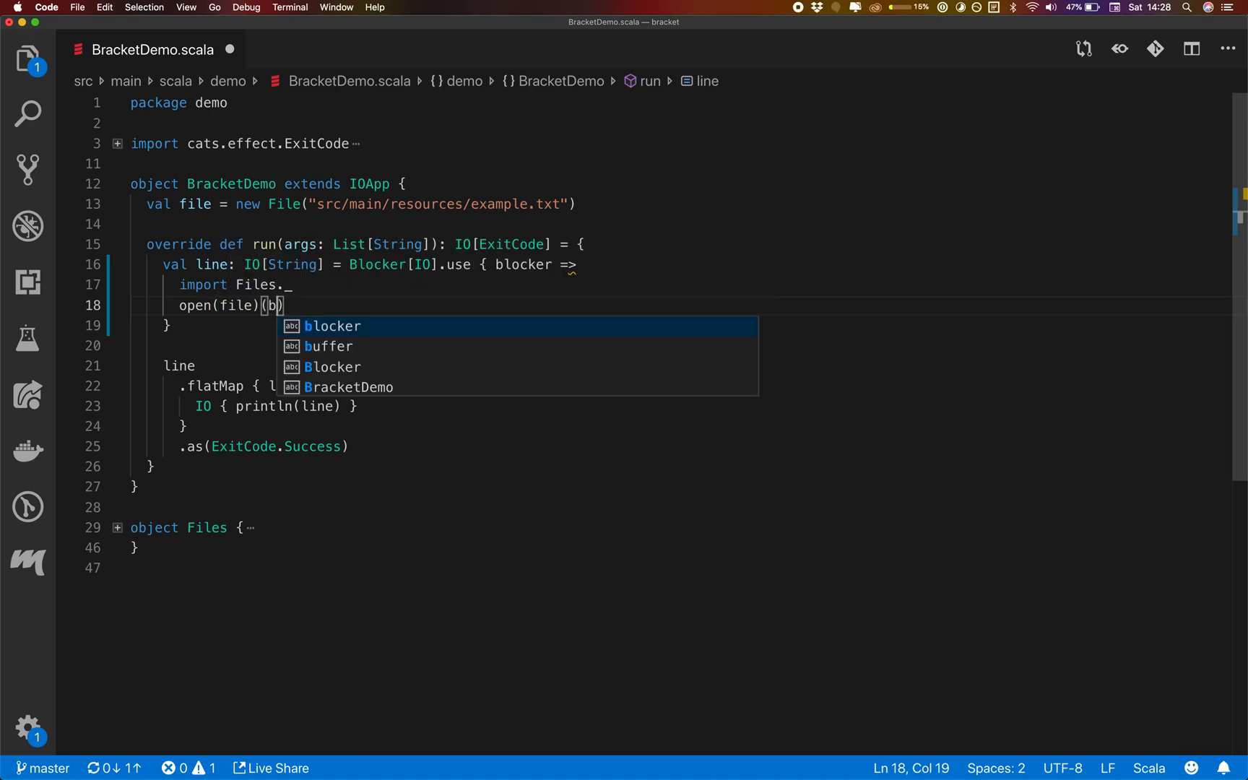
text(locker).)
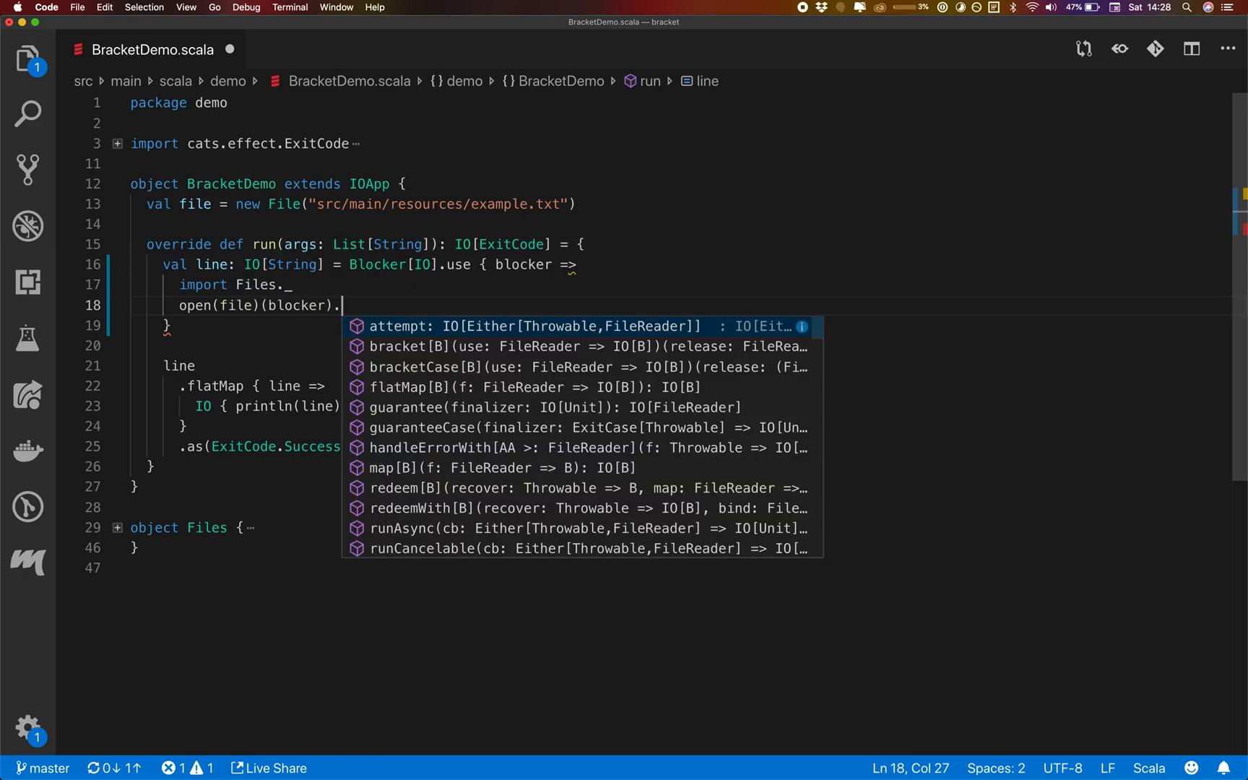
text(flatMap { rea)
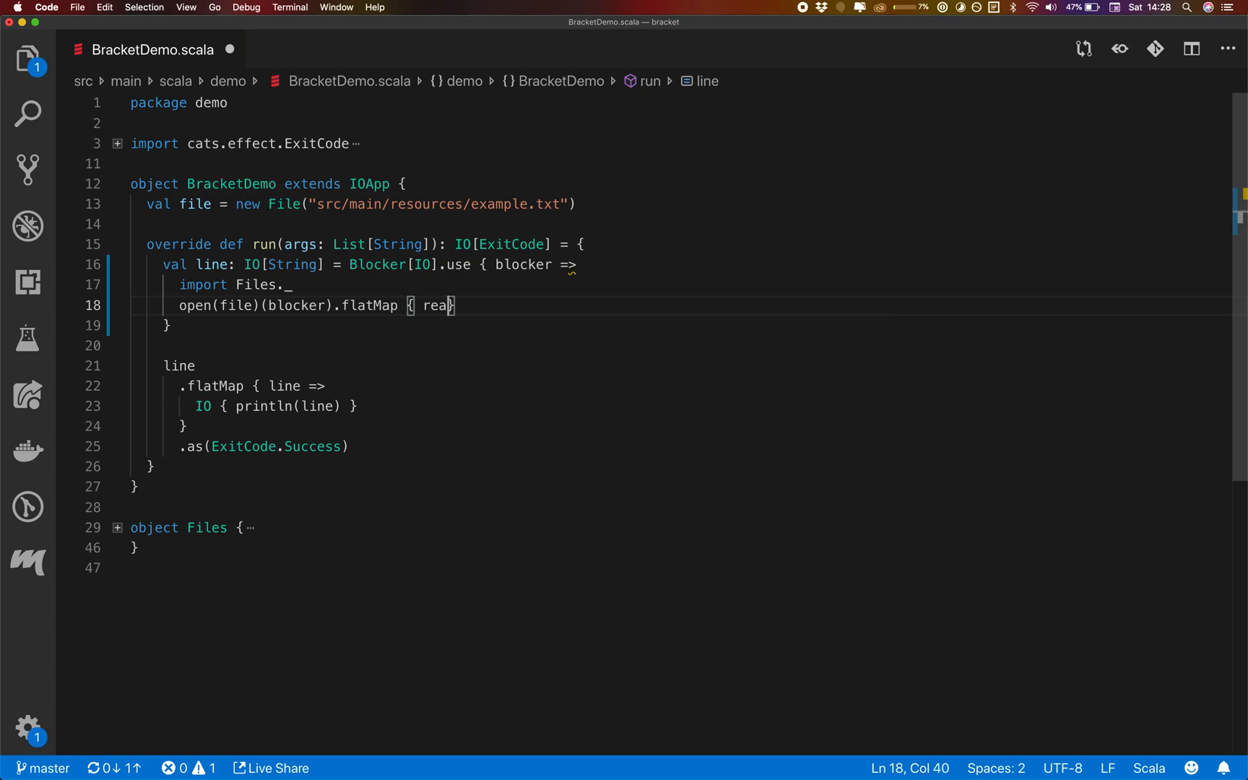
text(der =>)
key(Return)
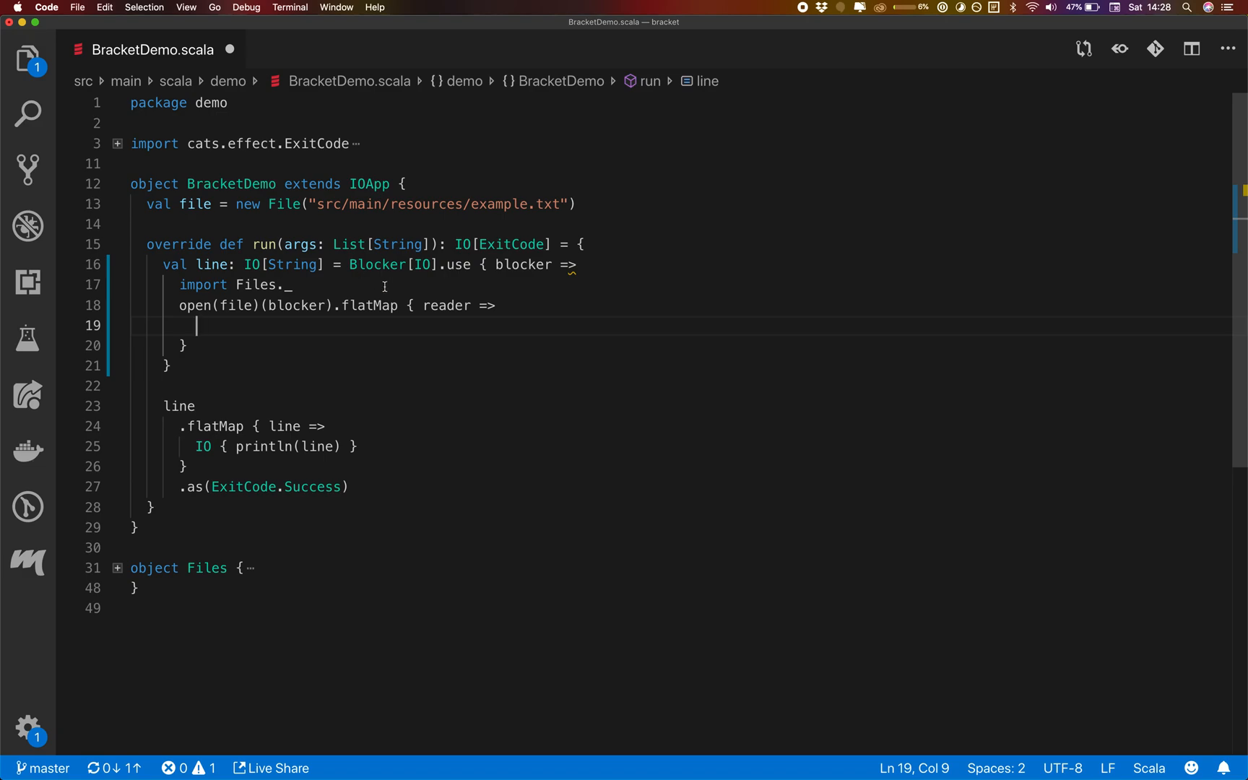
text(read)
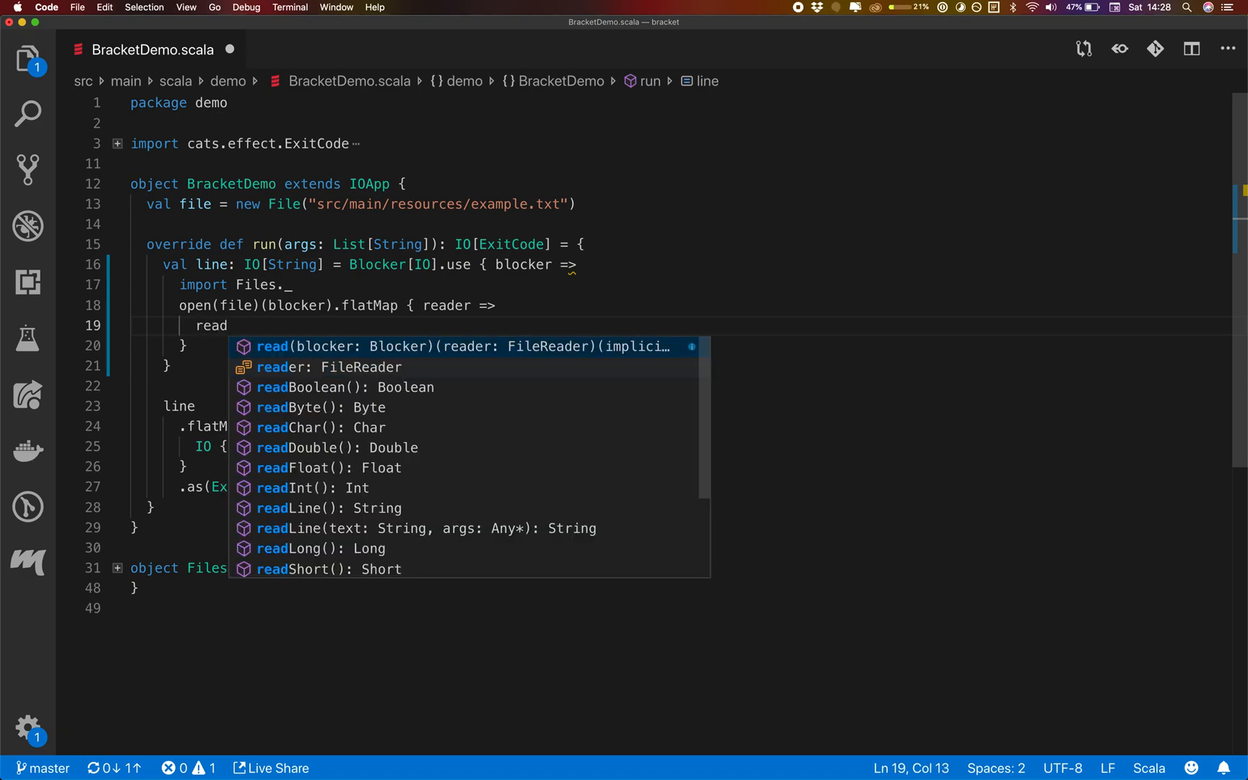
text((blocker)()
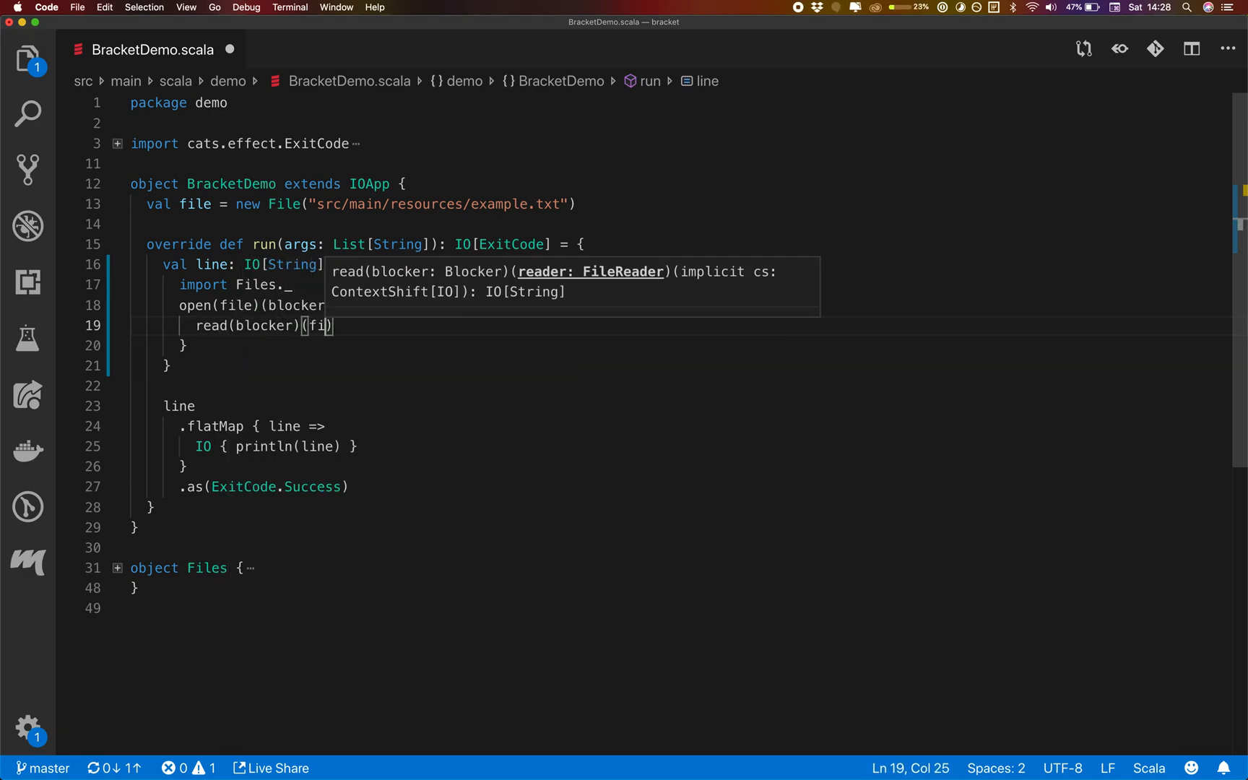
text(reader)
- Inside the flatMap, read(blocker)(reader) <* close(blocker)(reader), and save BracketDemo.scala
key(Escape)
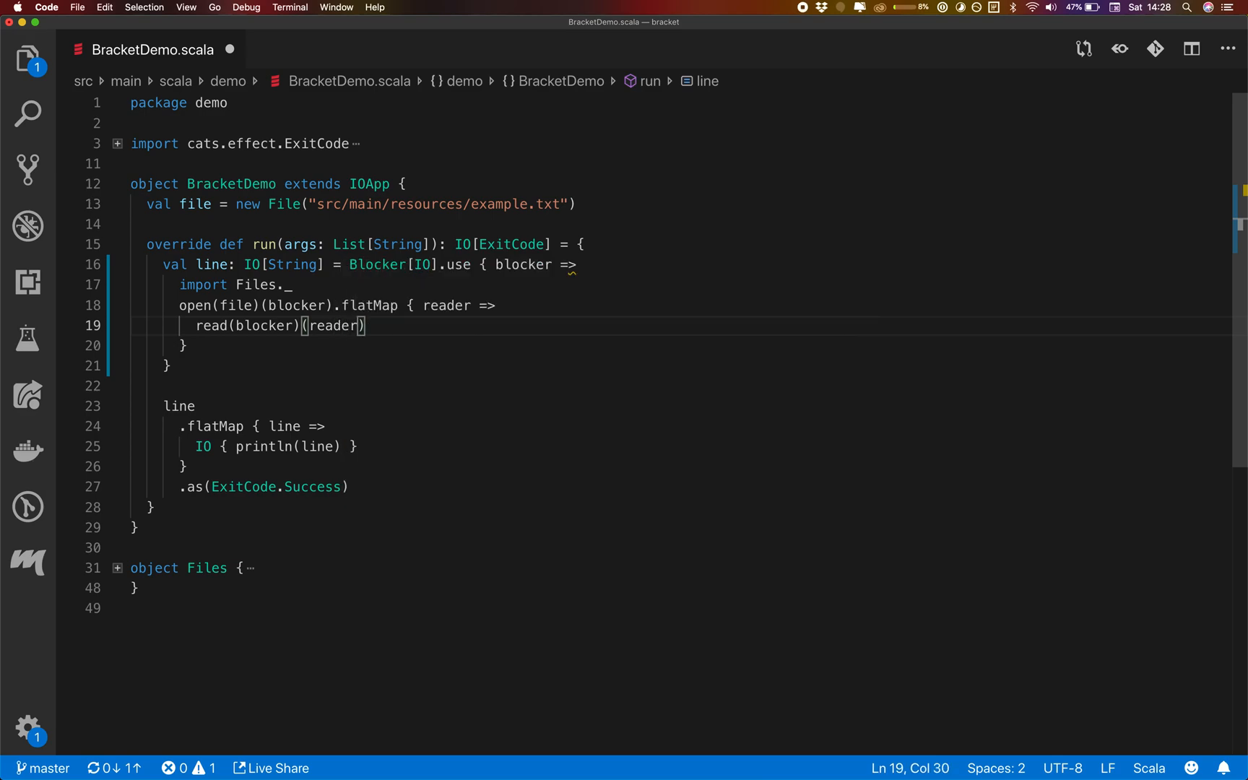
key(Down)
key(End)
text(.f)
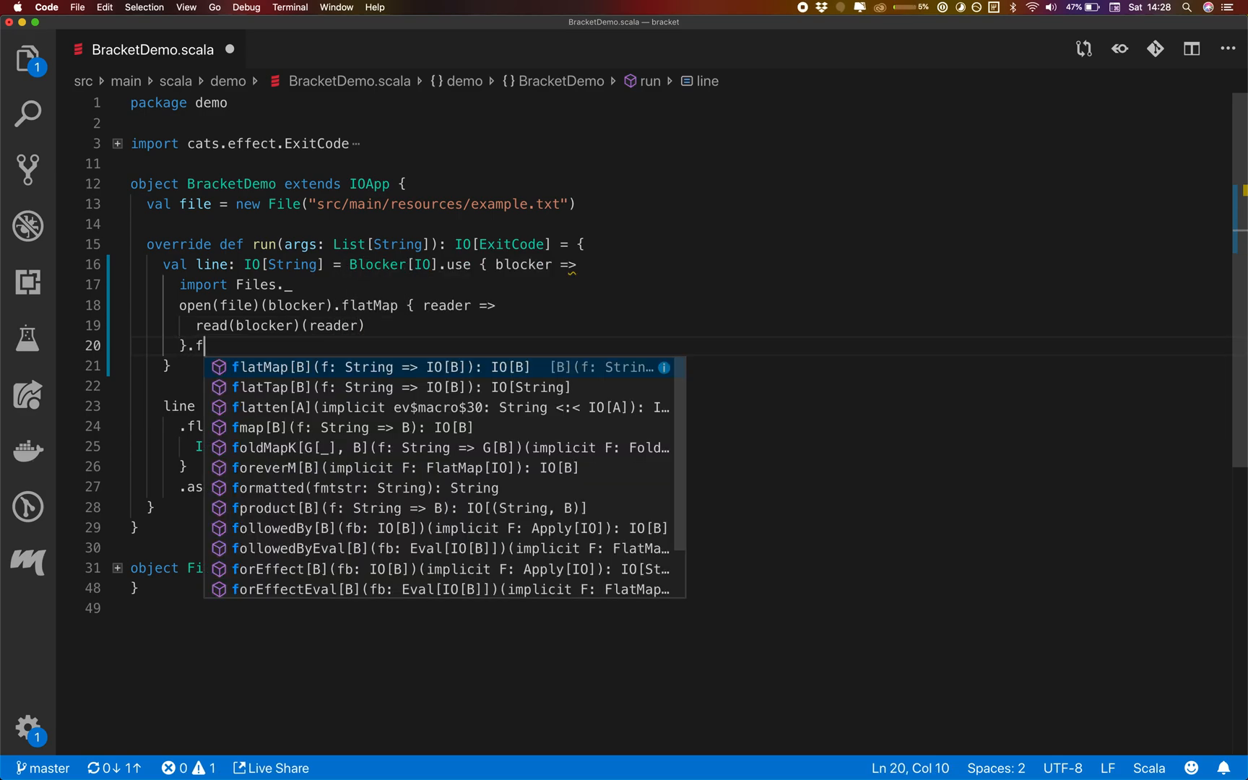
key(BackSpace)
key(BackSpace)
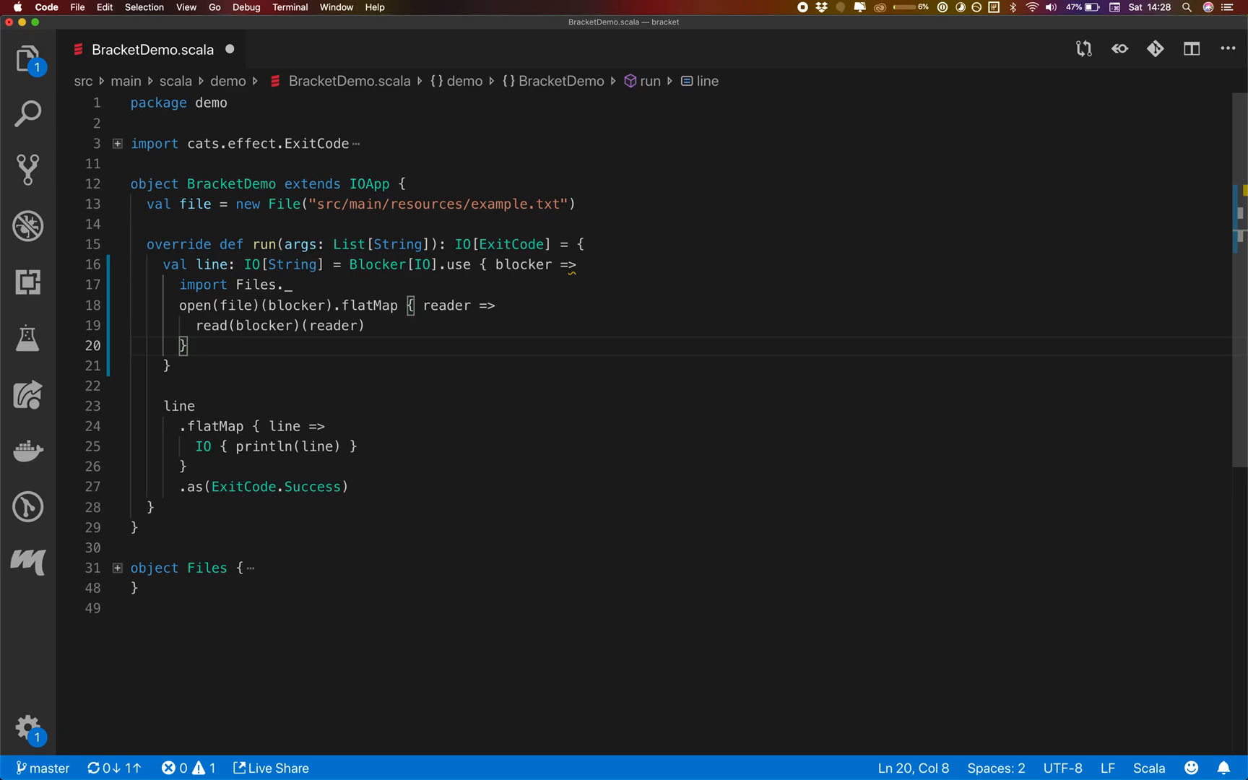
key(Up)
key(End)
text(<* )
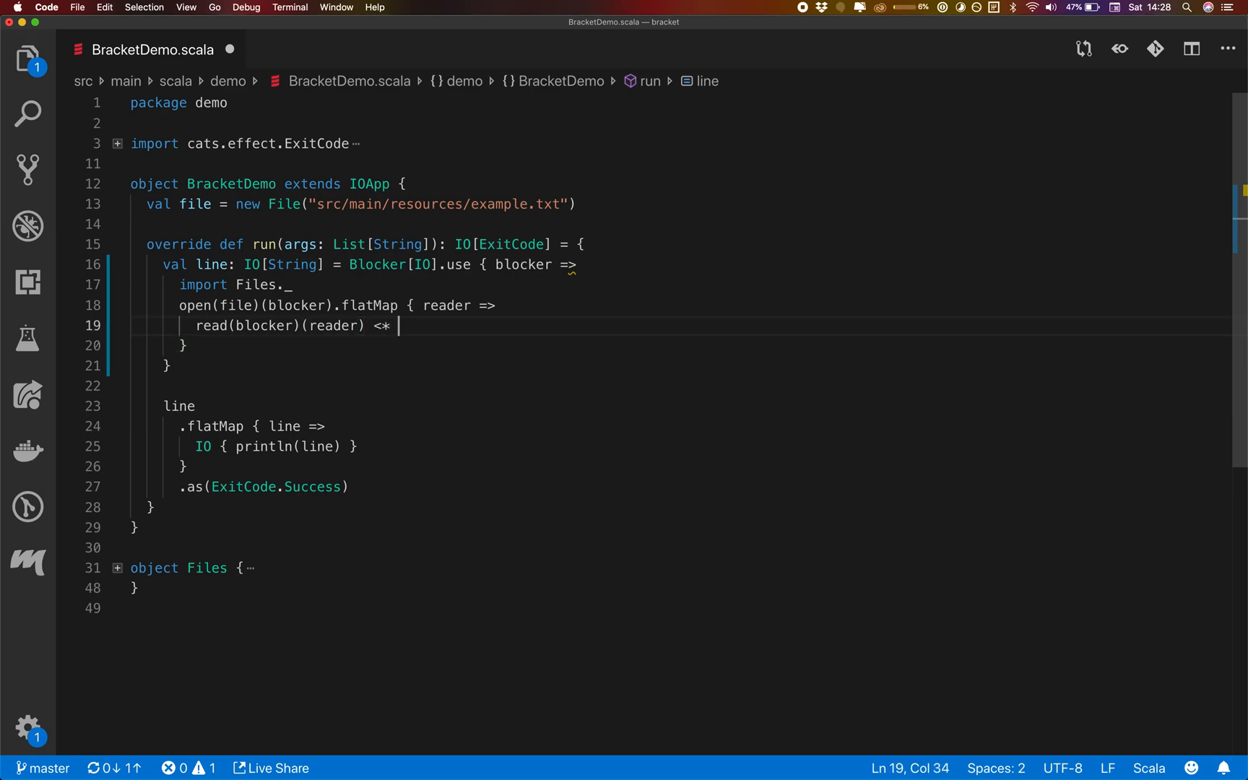
text(se(blocker)
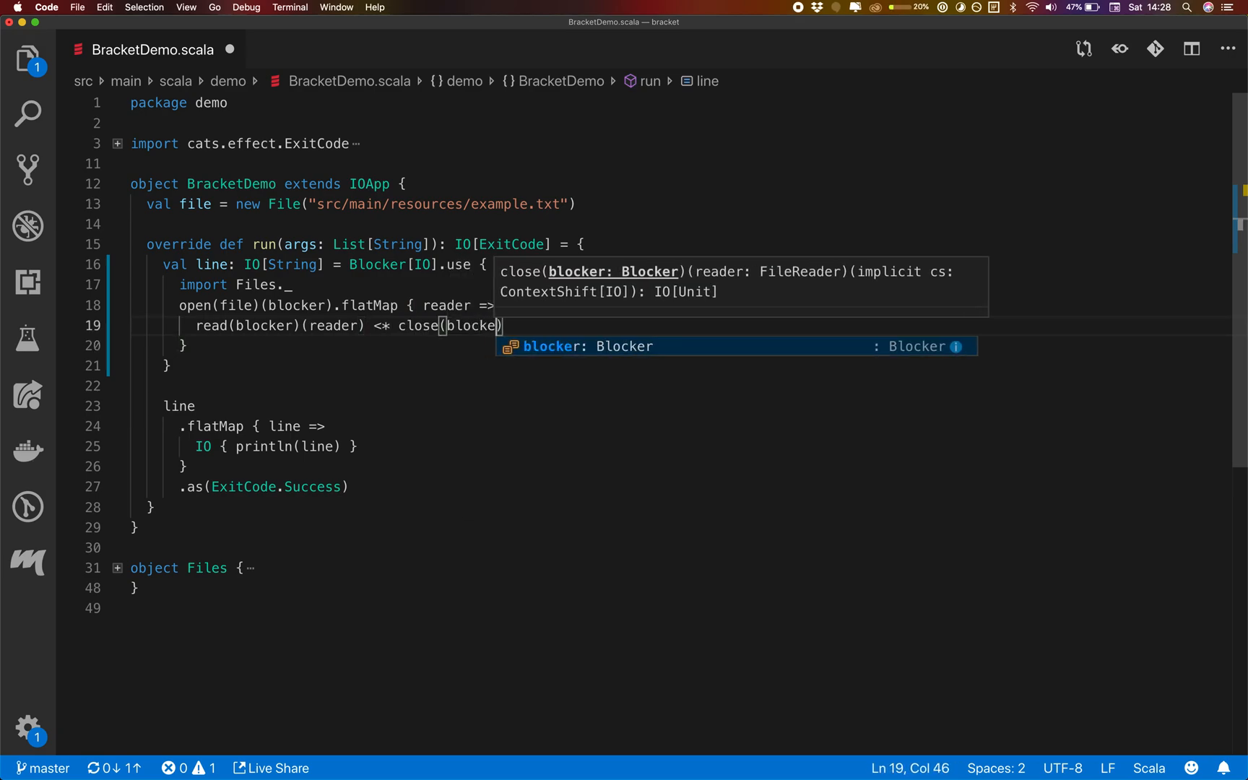
key(Right)
text((reader)
key(Right)
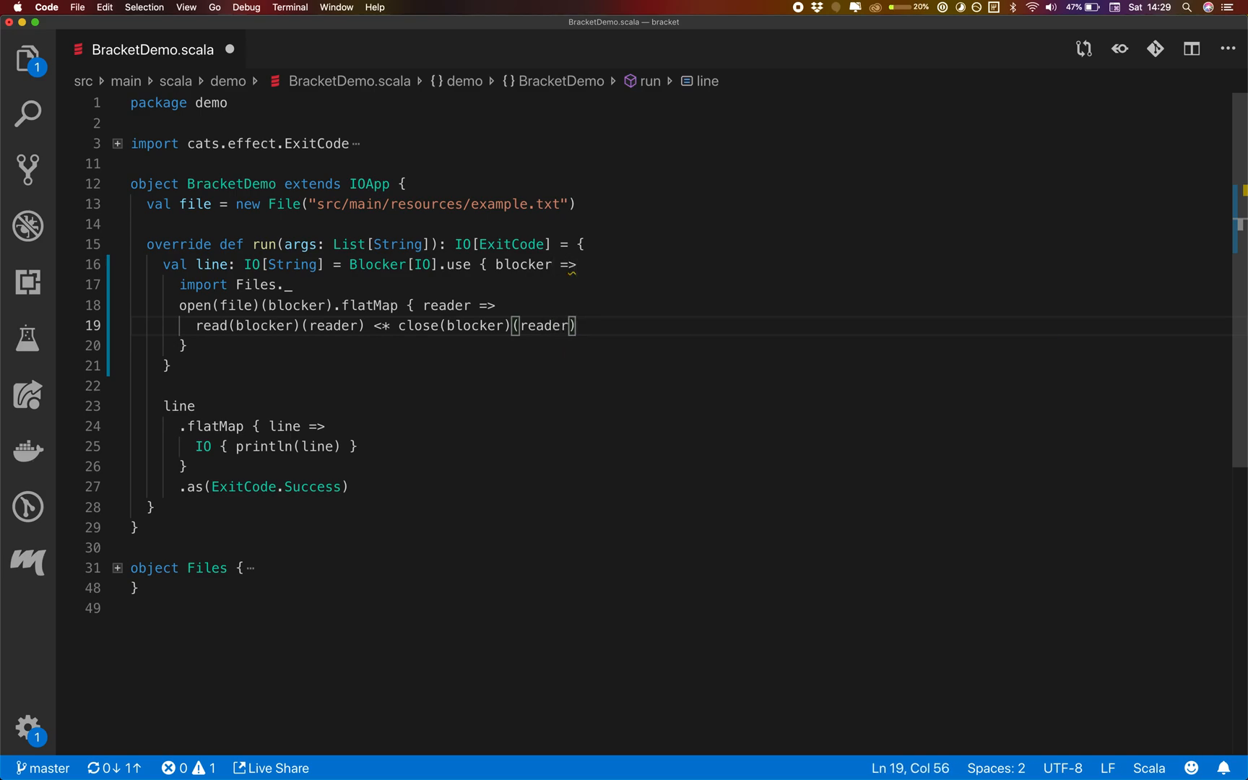
key(super+s)
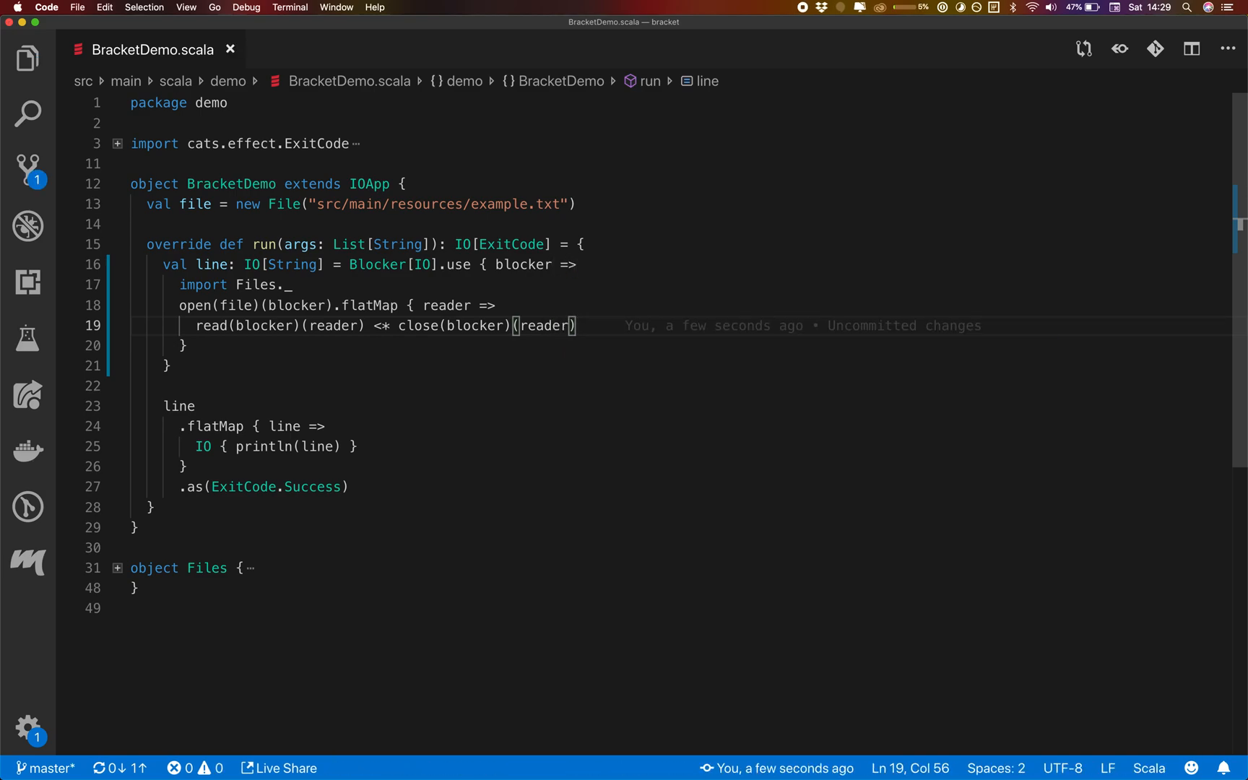
key(super+shift+b)
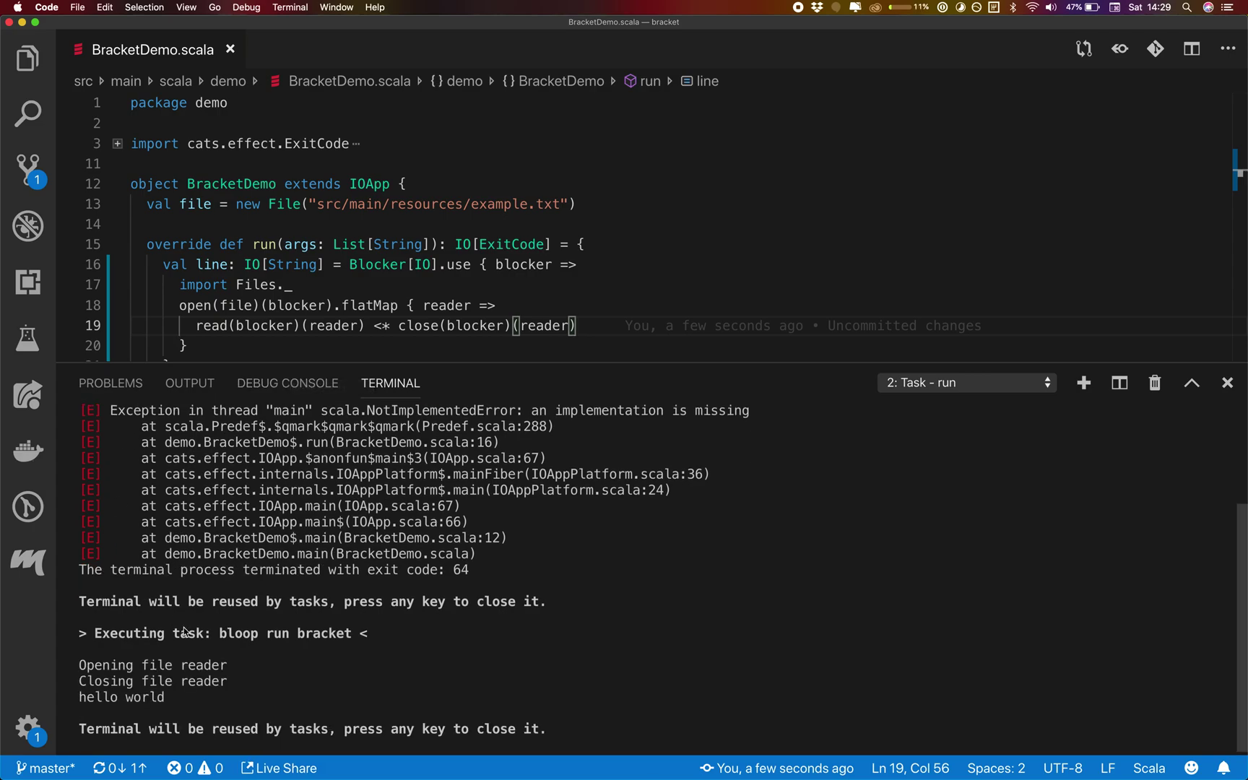
drag(100, 625, 222, 712)
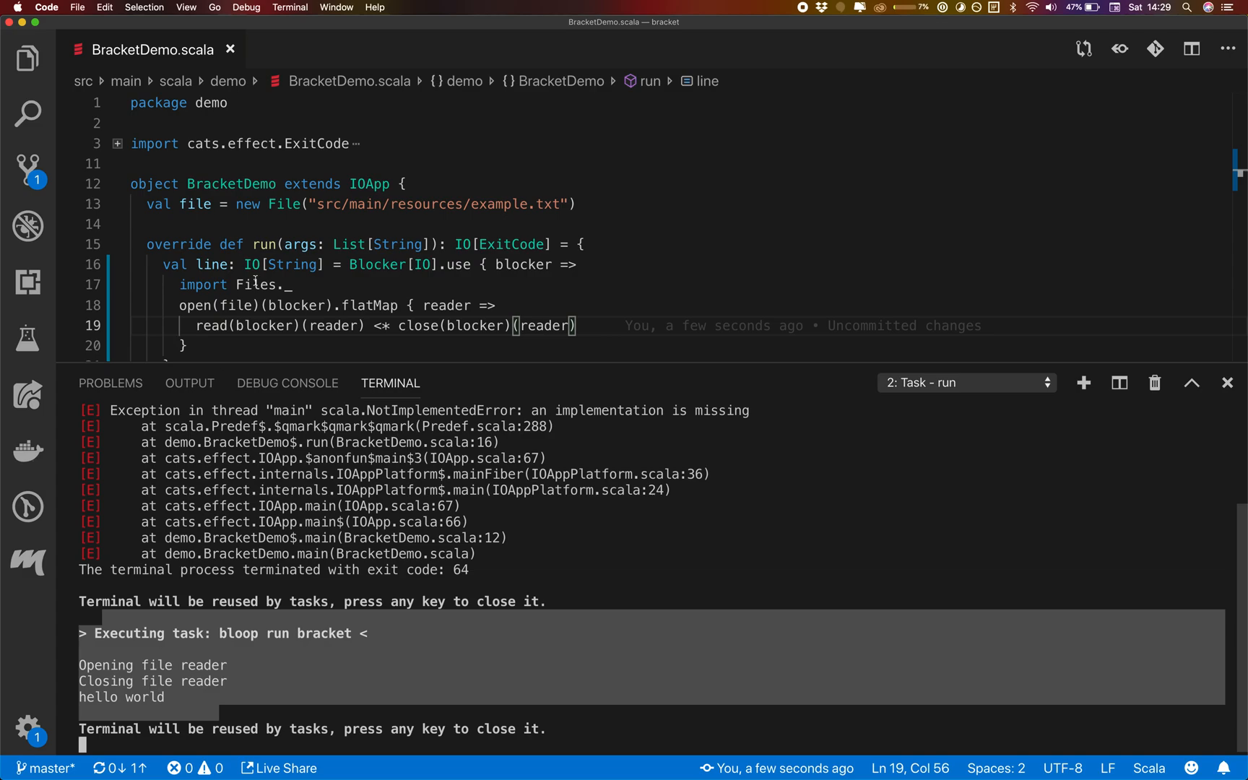
scroll(256, 282, down, 5)
drag(180, 224, 195, 287)
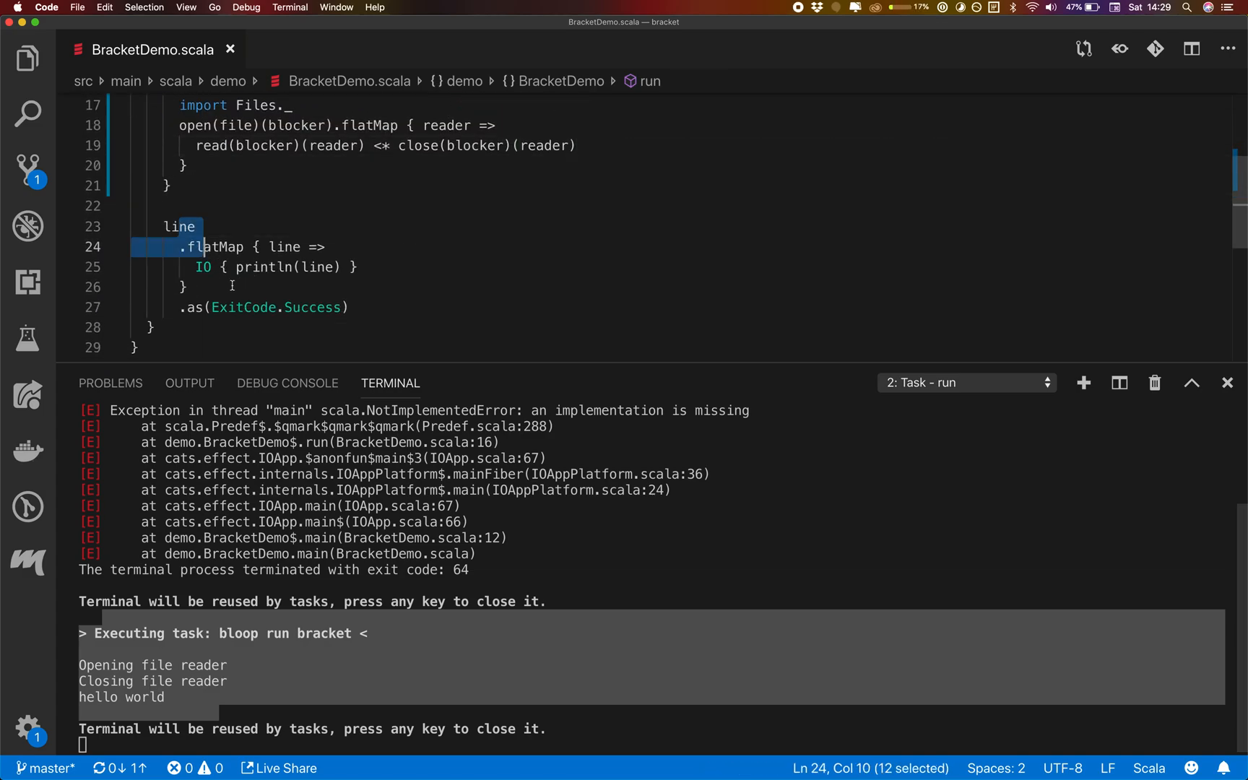
click(195, 286)
scroll(233, 285, up, 3)
scroll(233, 286, up, 2)
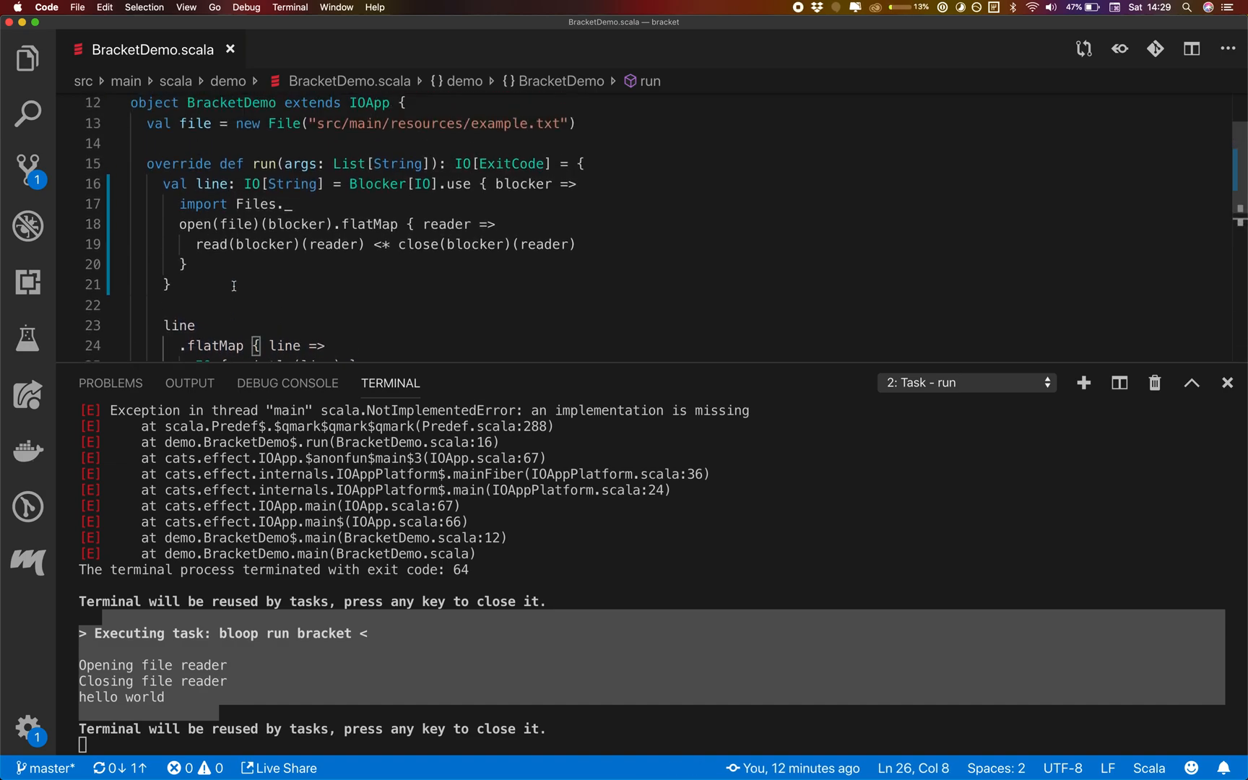
click(232, 285)
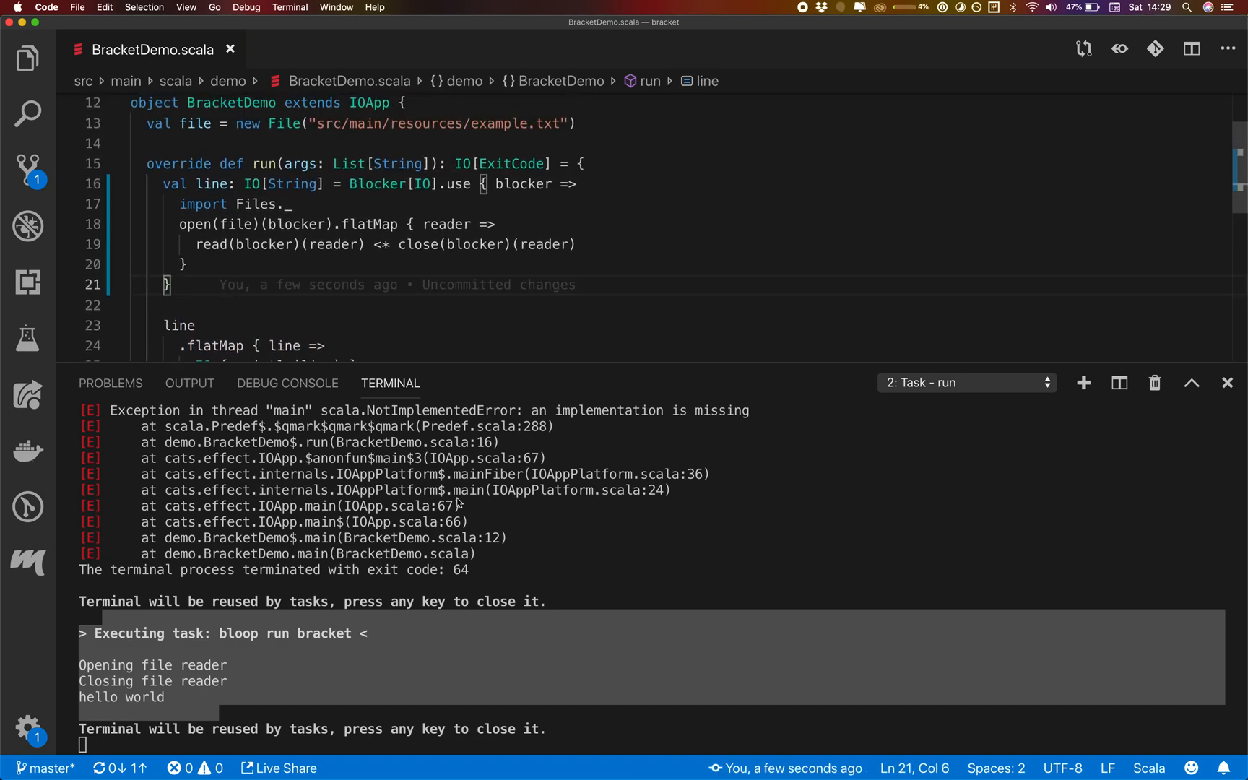
click(420, 459)
key(Return)
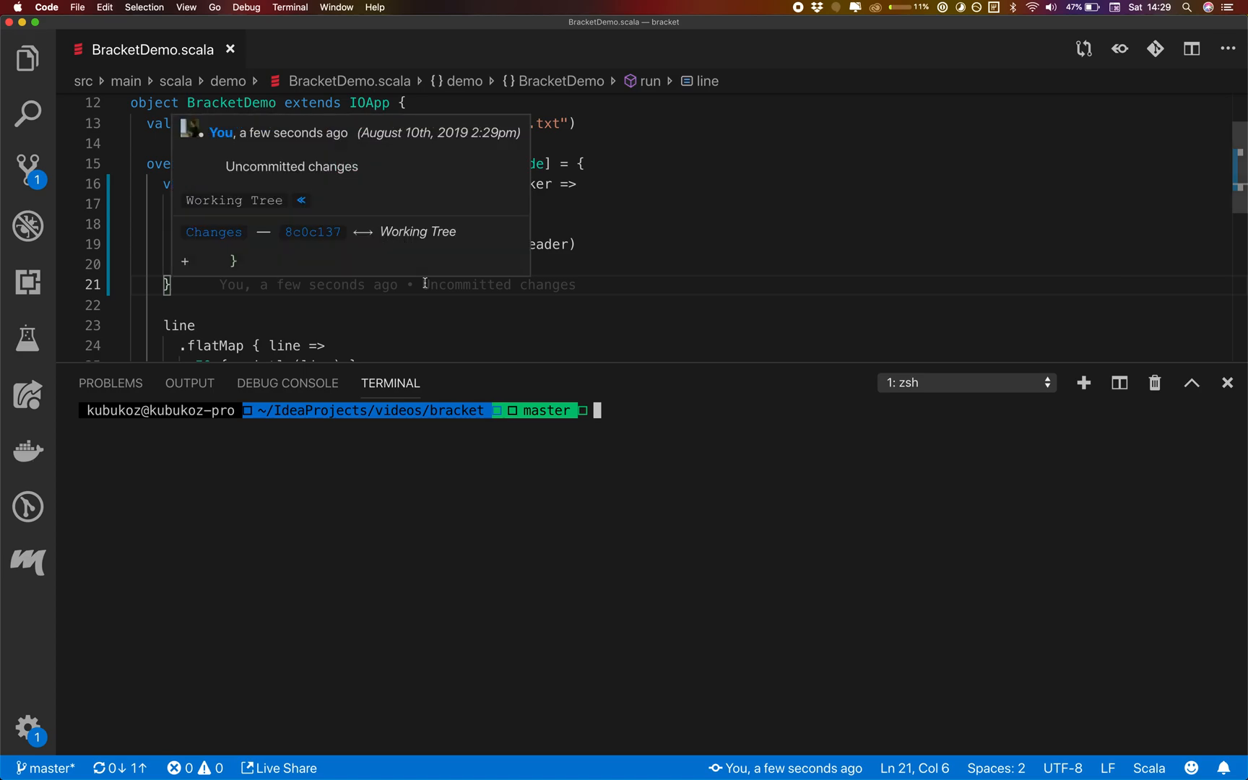
key(cmd+shift+m)
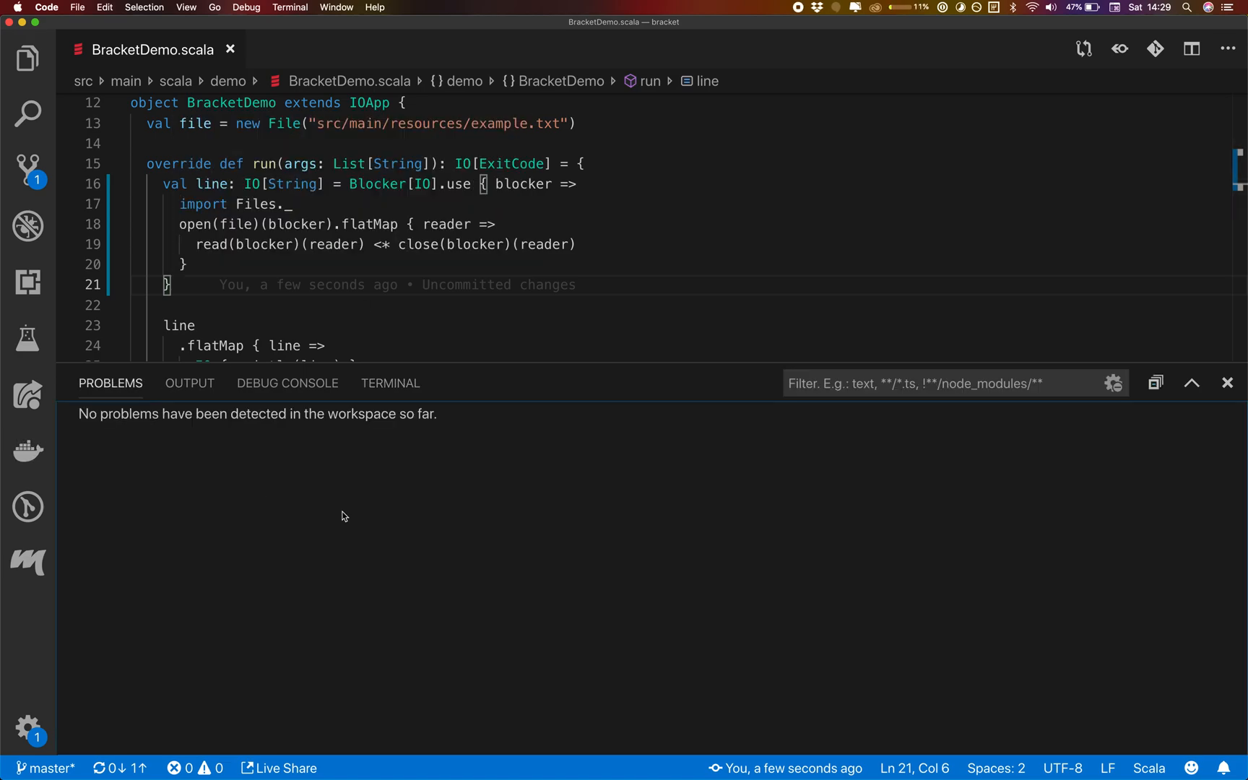
key(cmd+j)
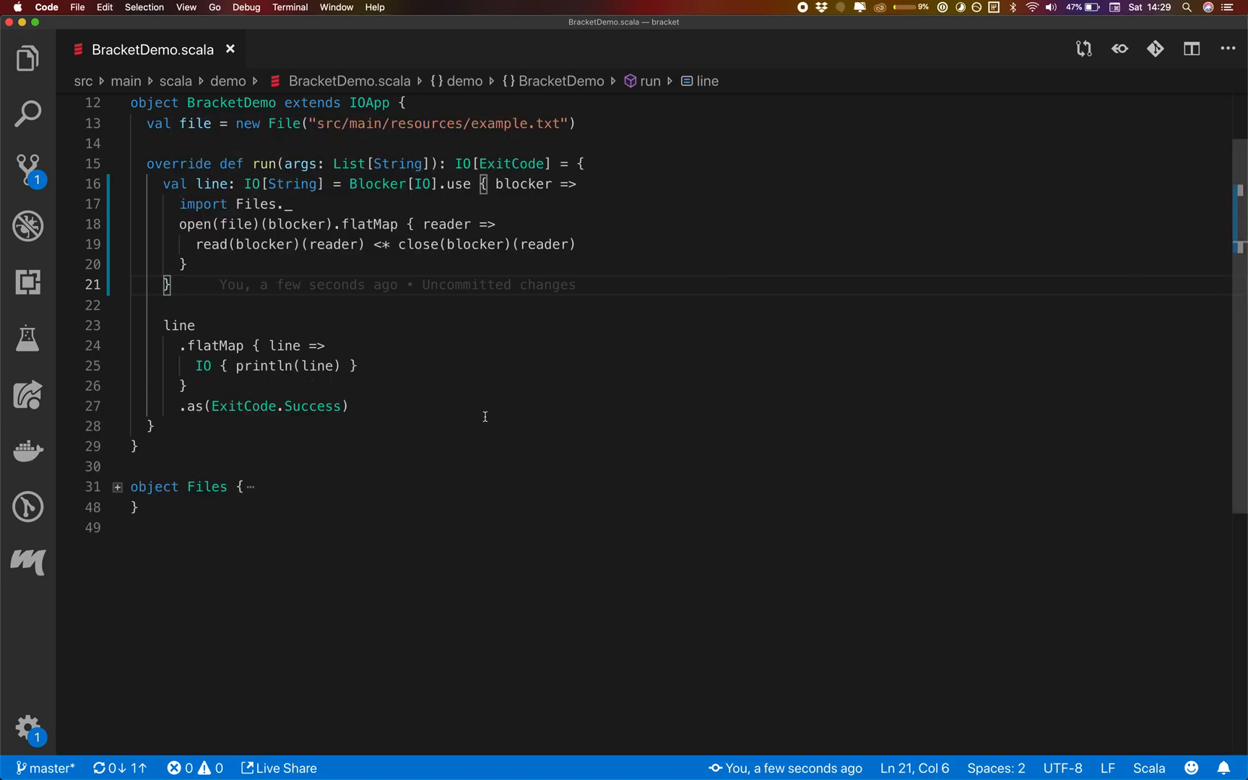
click(485, 408)
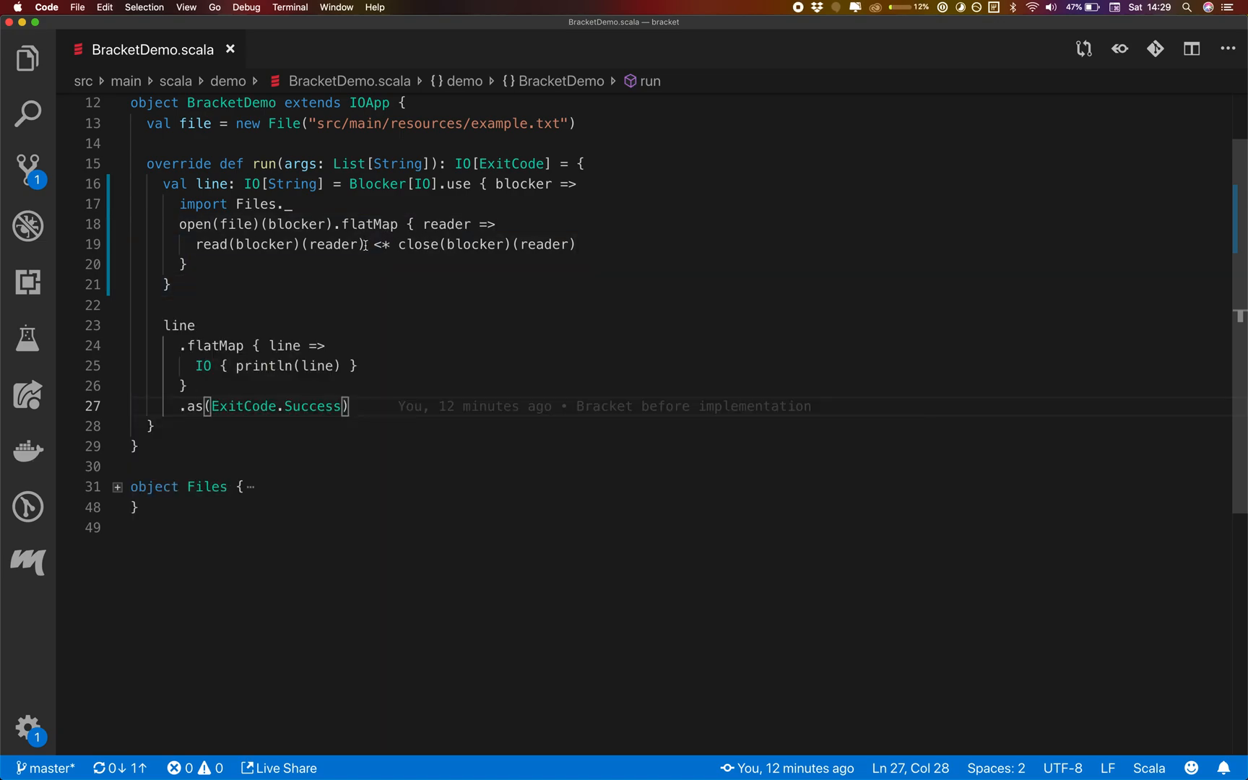
- Comment out the read call and add IO.raiseError(new Throwable("Oh no!")) in its place, saving
mouse_move(366, 245)
mouse_down()
mouse_move(173, 245)
mouse_move(196, 244)
mouse_up()
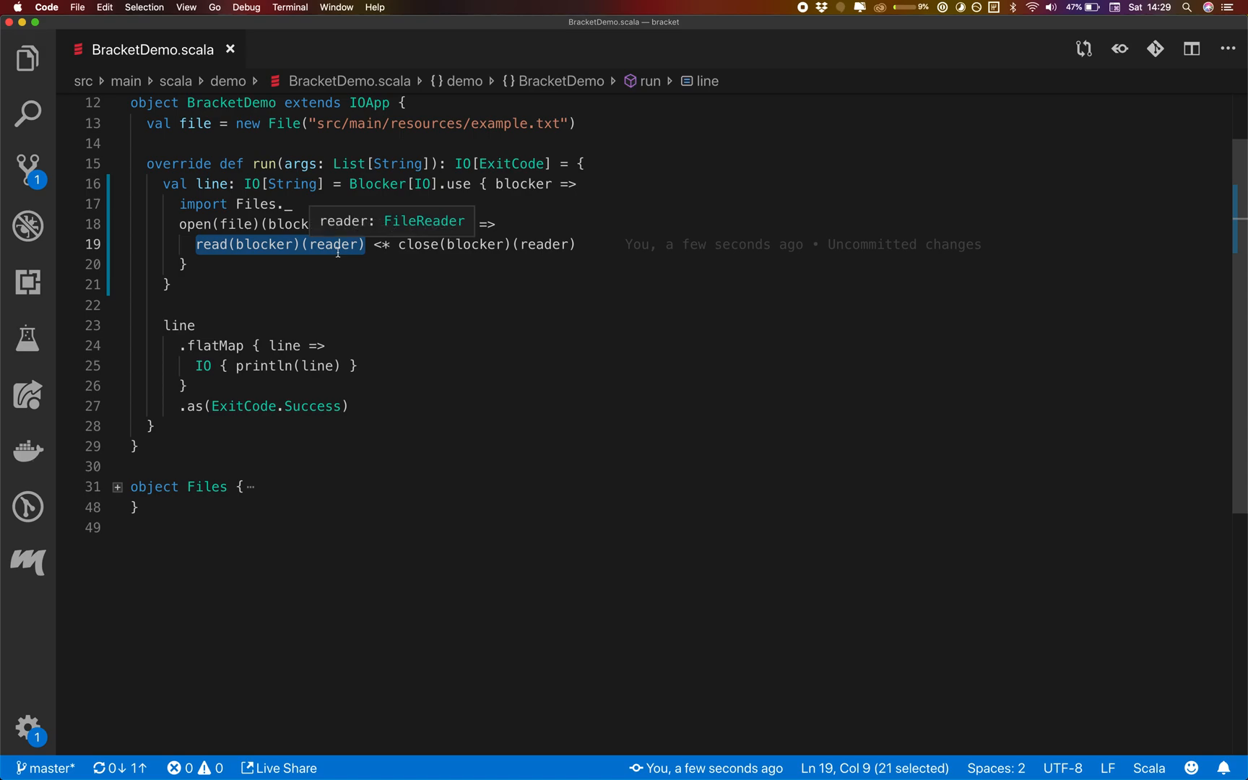
key(shift+alt+a)
click(546, 225)
key(Return)
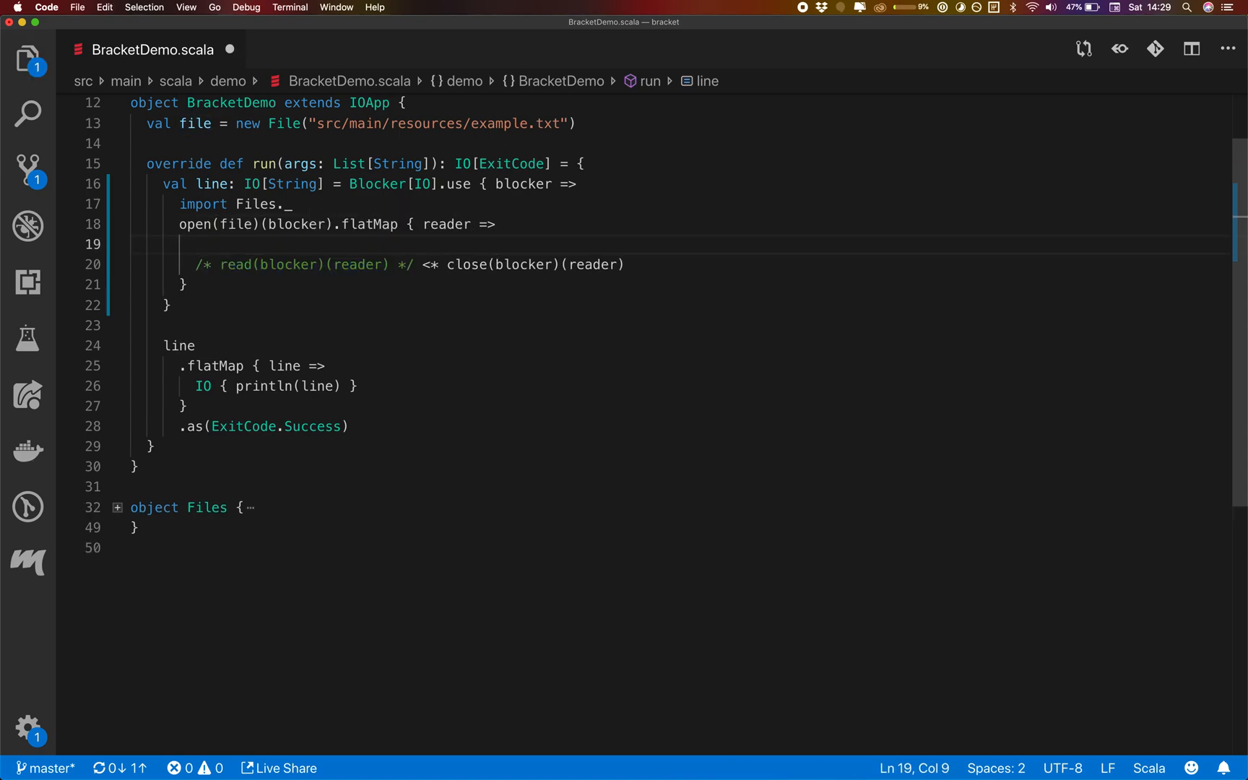
text(IO.rai)
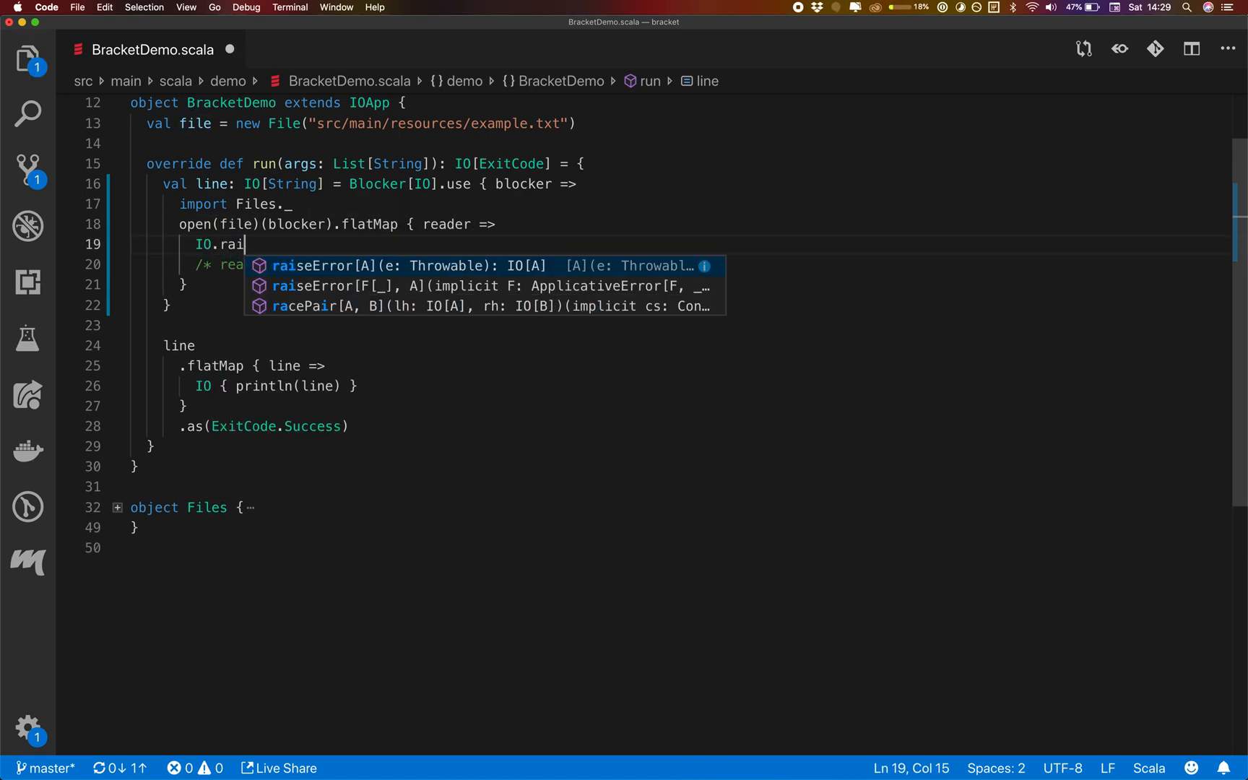
text(seError(new Throwable()
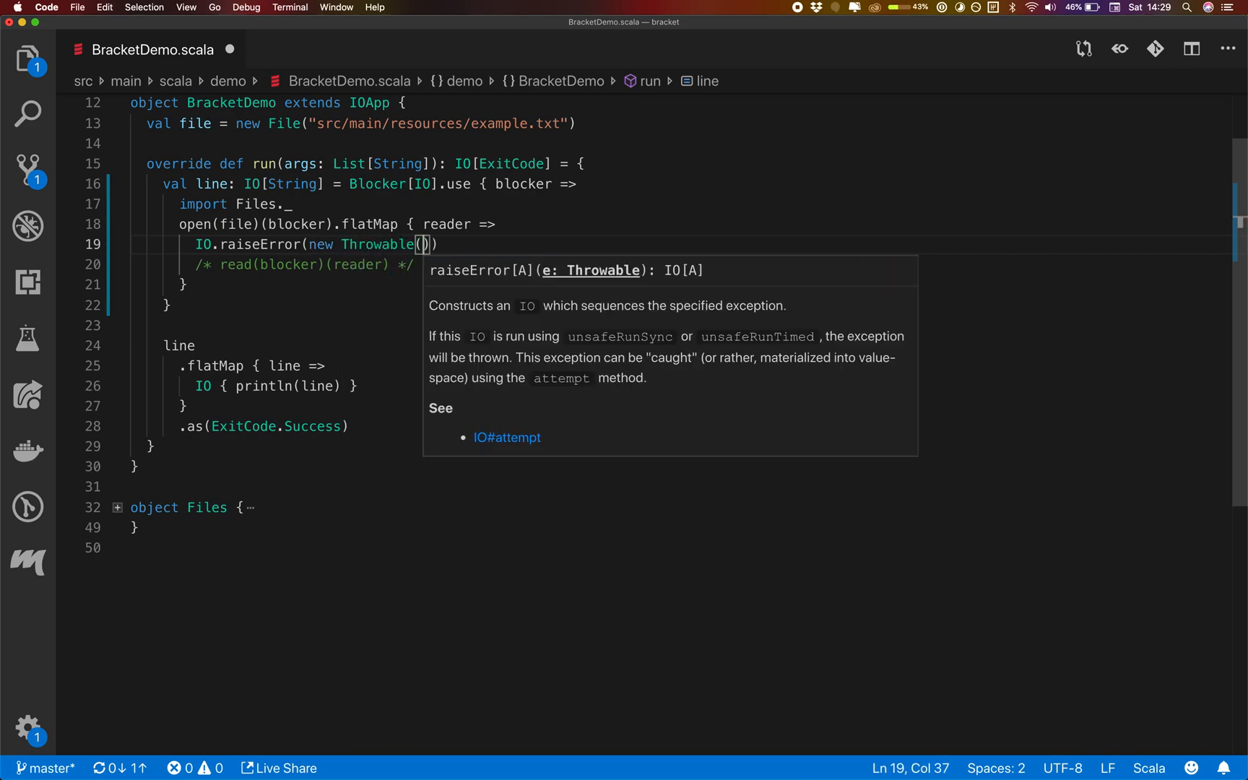
text("Oh no!")
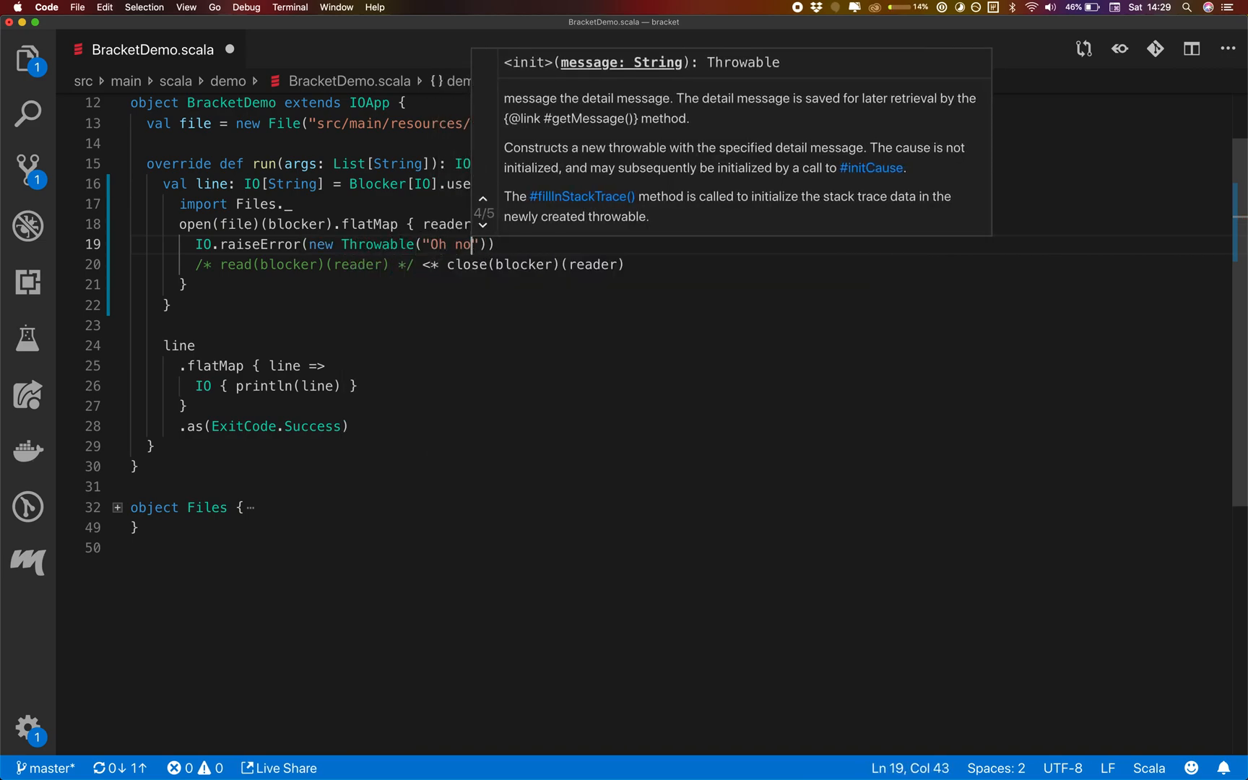
text(!)
click(492, 394)
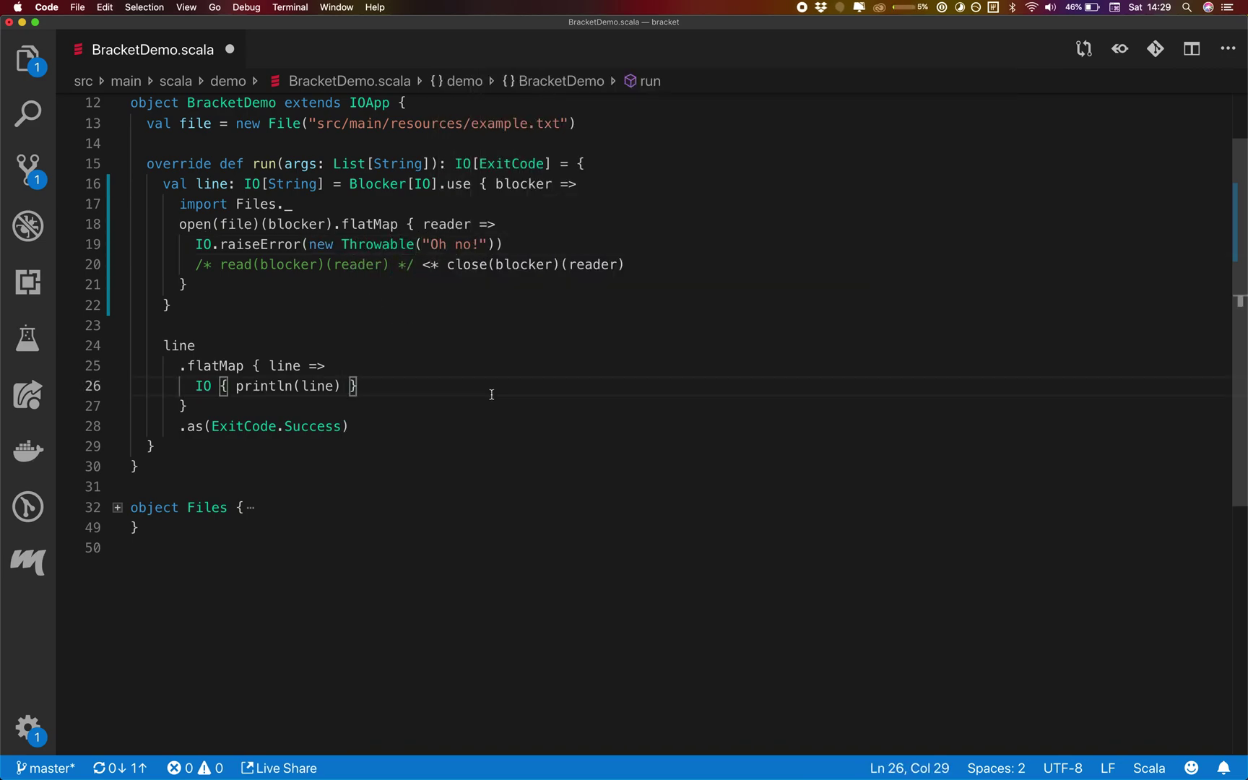
key(super+s)
text(<* close)
- Move the <* close(blocker)(reader) call after the raised error, save and rerun the bracket task
click(406, 284)
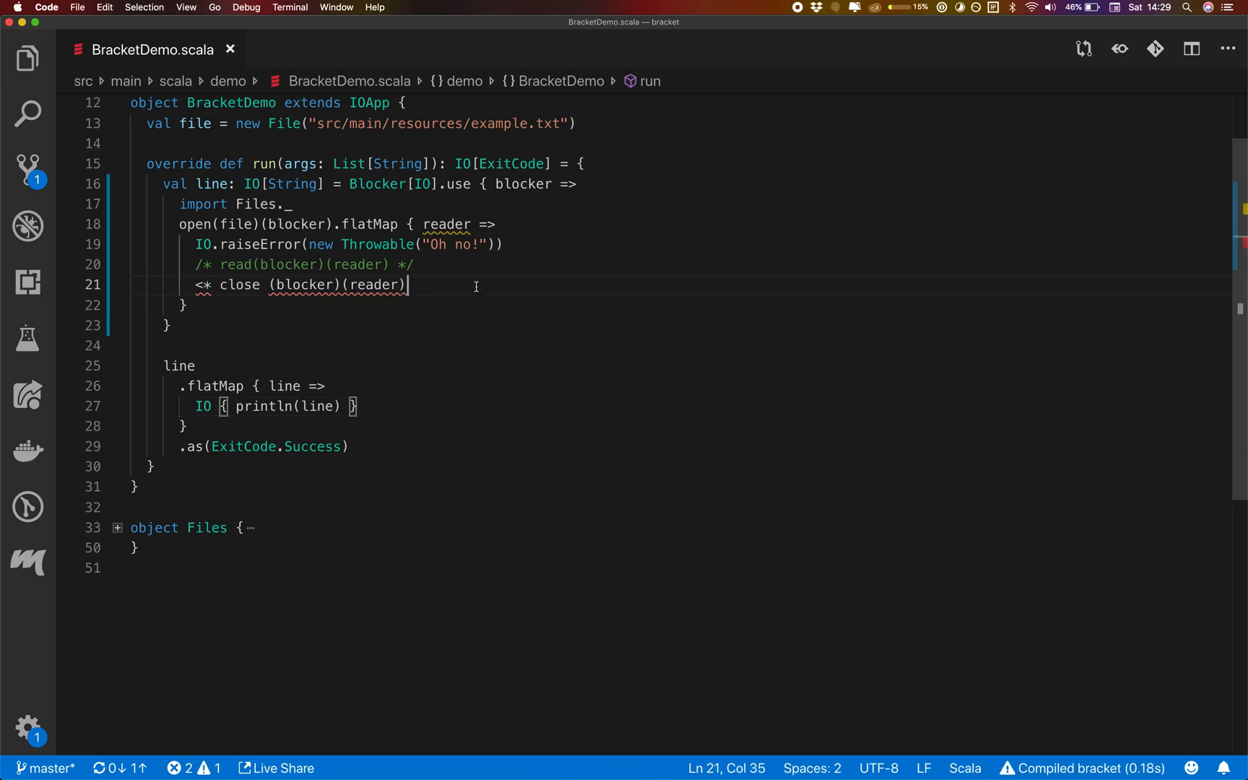
key(shift+Home)
key(super+x)
key(Up)
key(Up)
key(End)
key(super+v)
key(super+s)
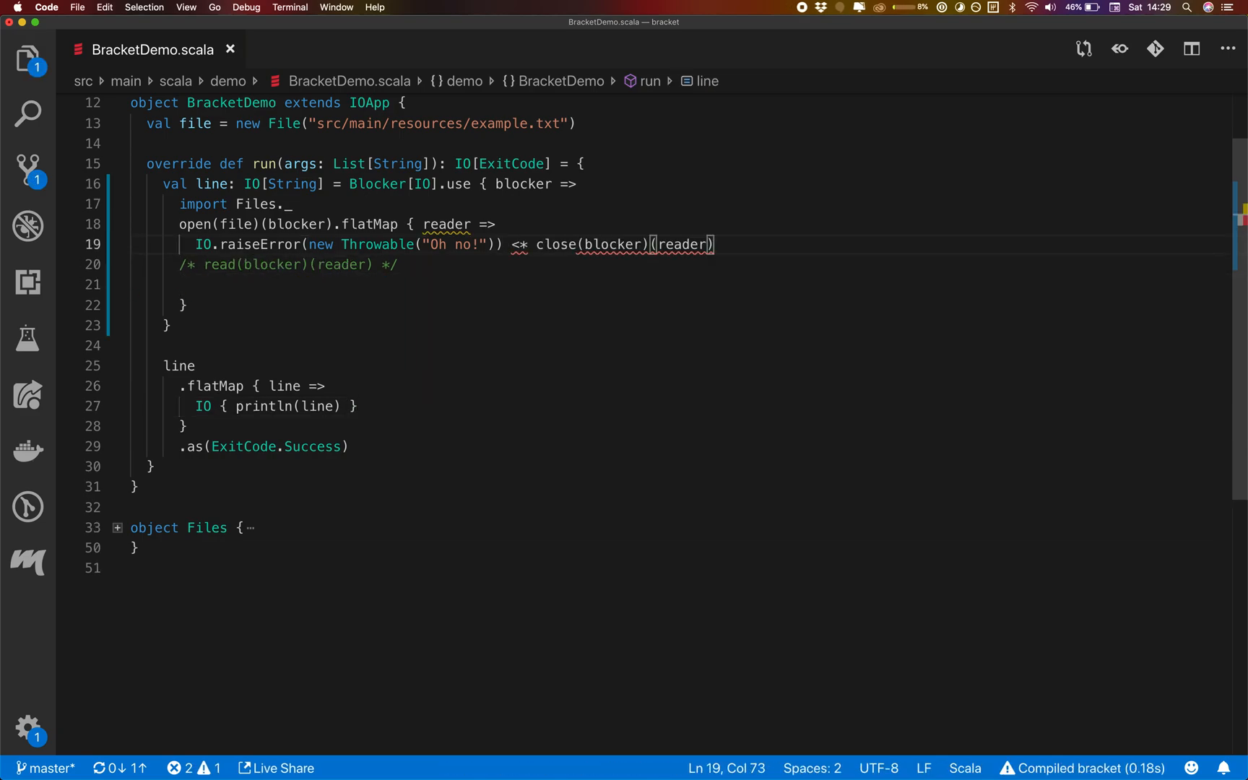
click(521, 362)
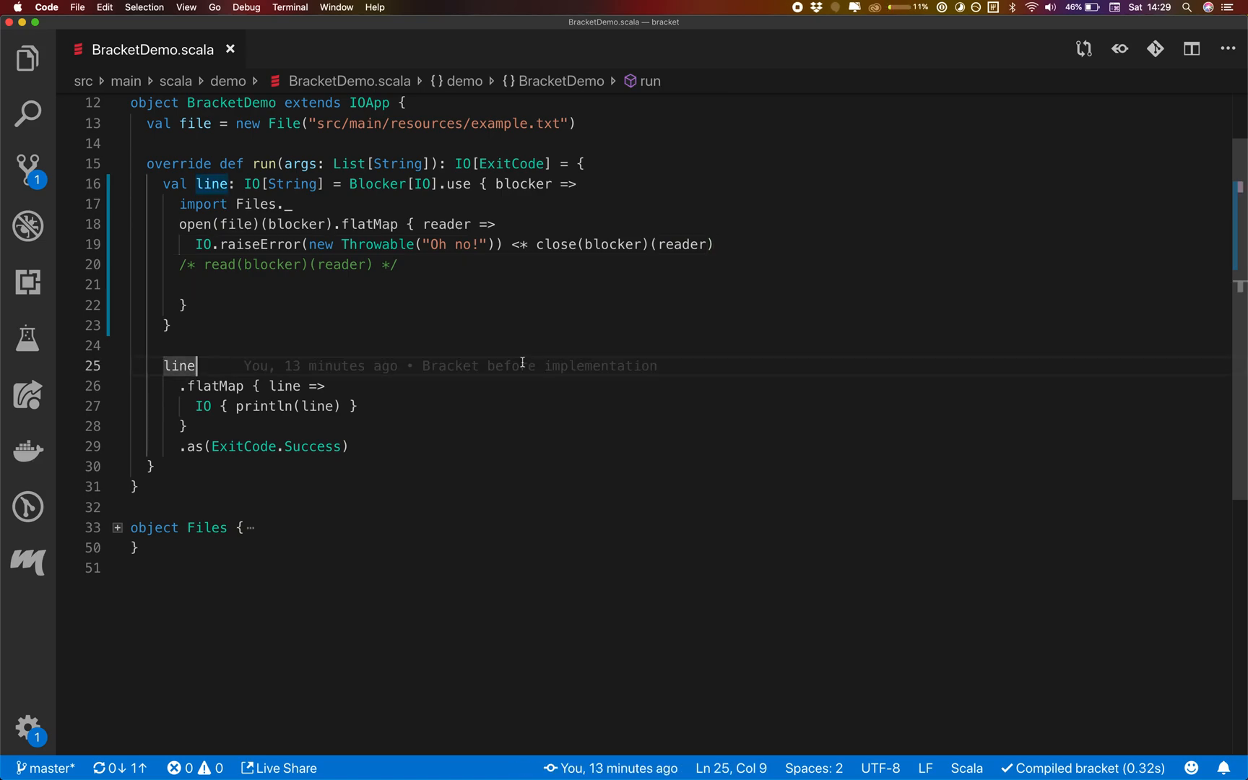
key(super+shift+b)
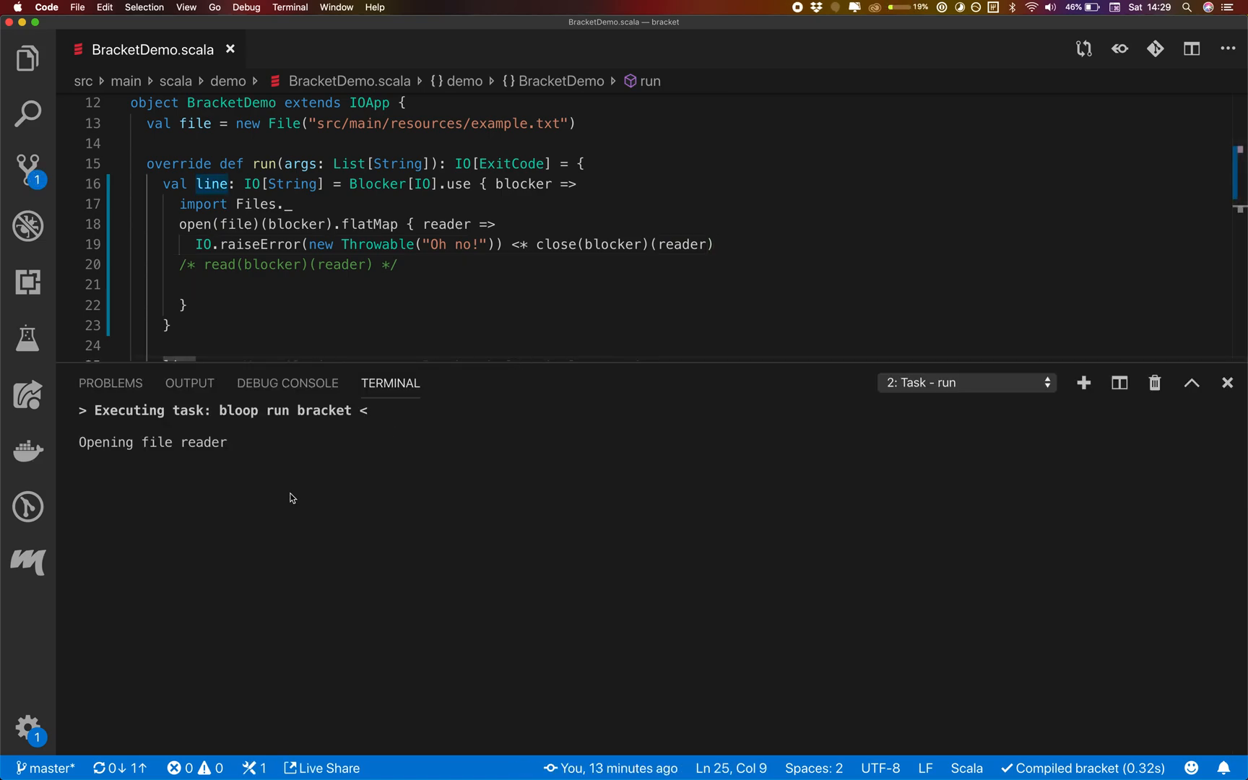
scroll(224, 445, up, 1)
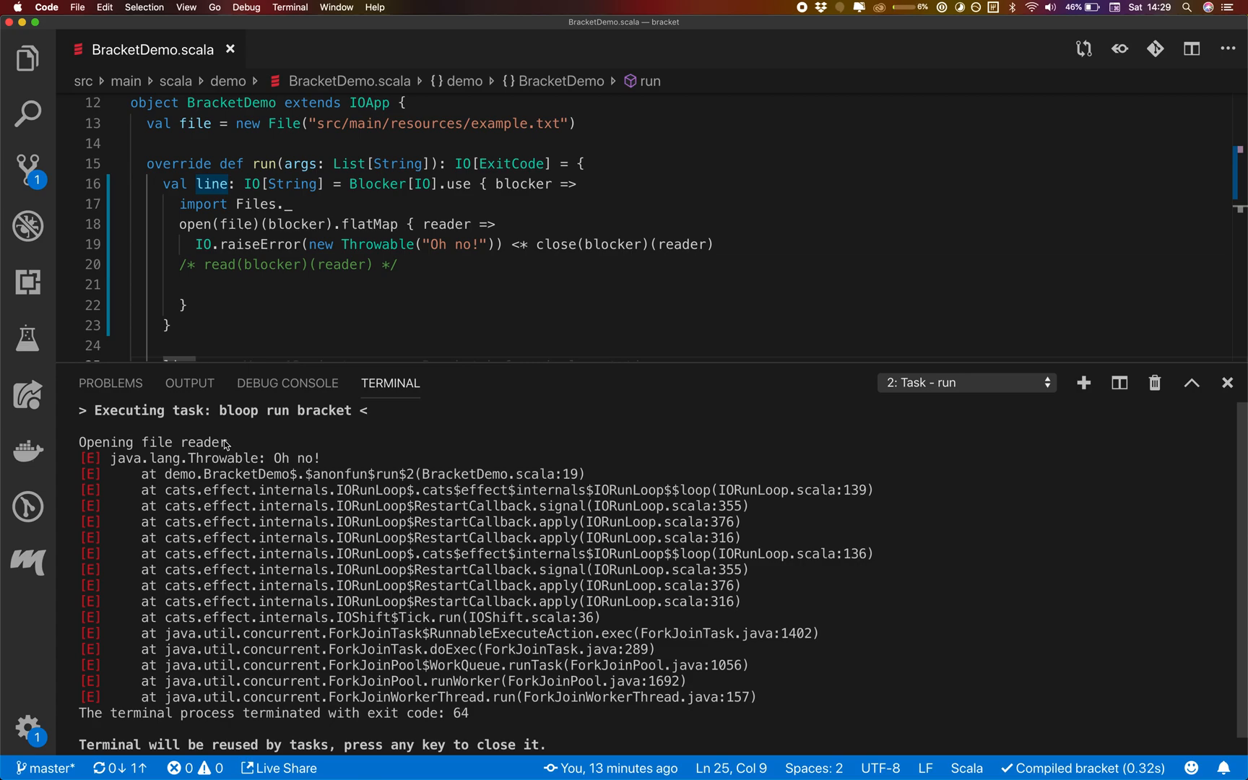
- Inspect the raised error expression, then delete the trailing <* close(blocker)(reader) from line 19
click(504, 244)
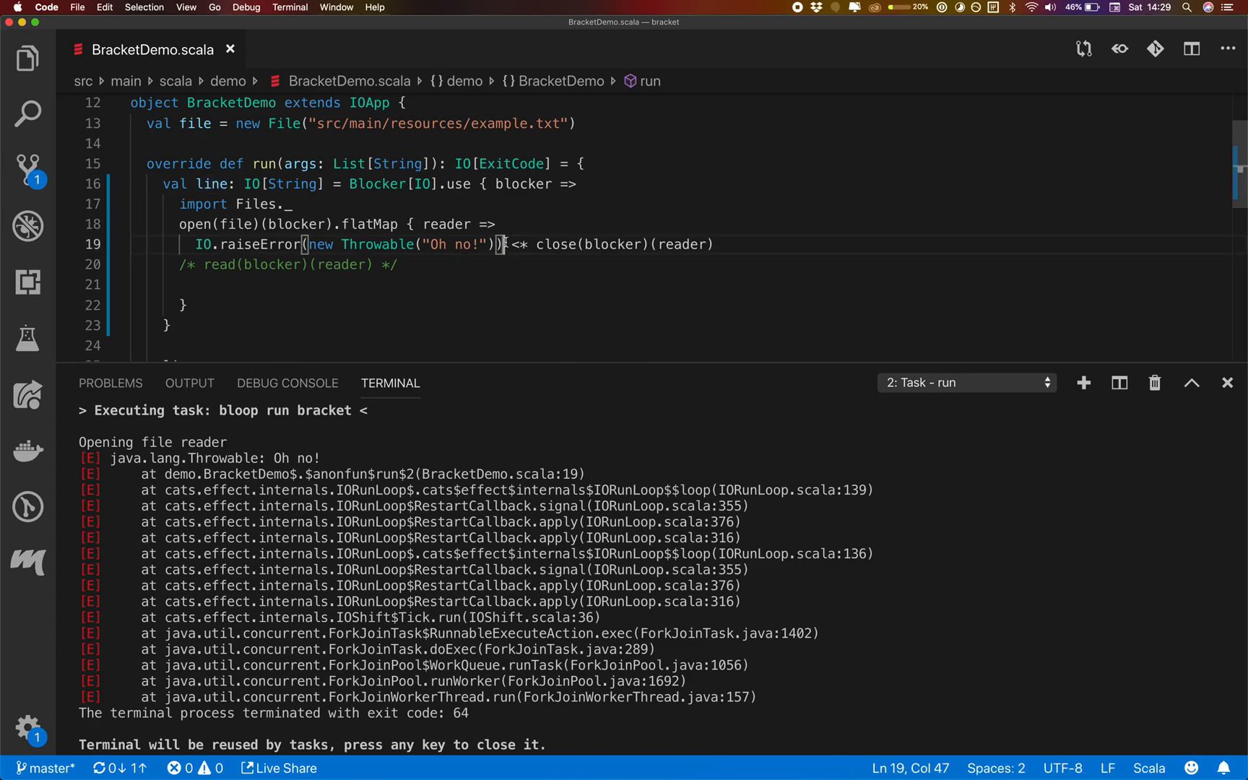
drag(504, 245, 199, 246)
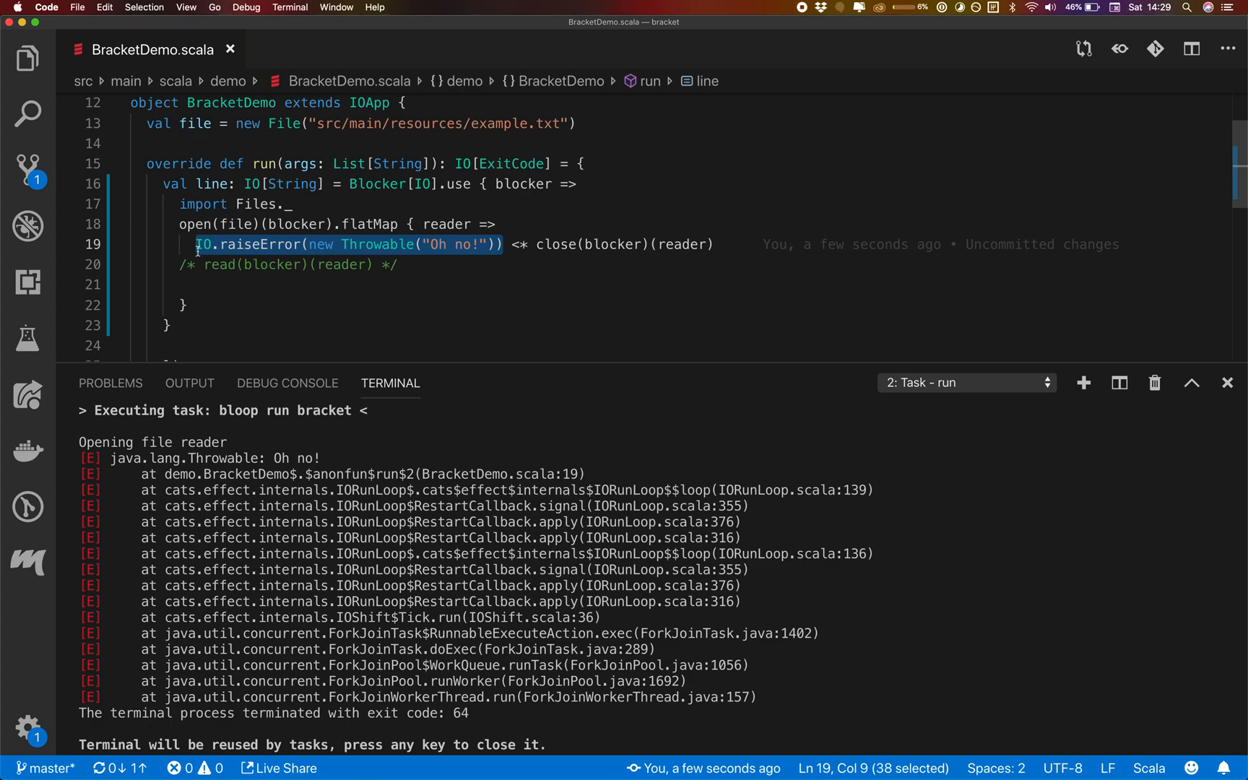
click(505, 244)
mouse_move(519, 245)
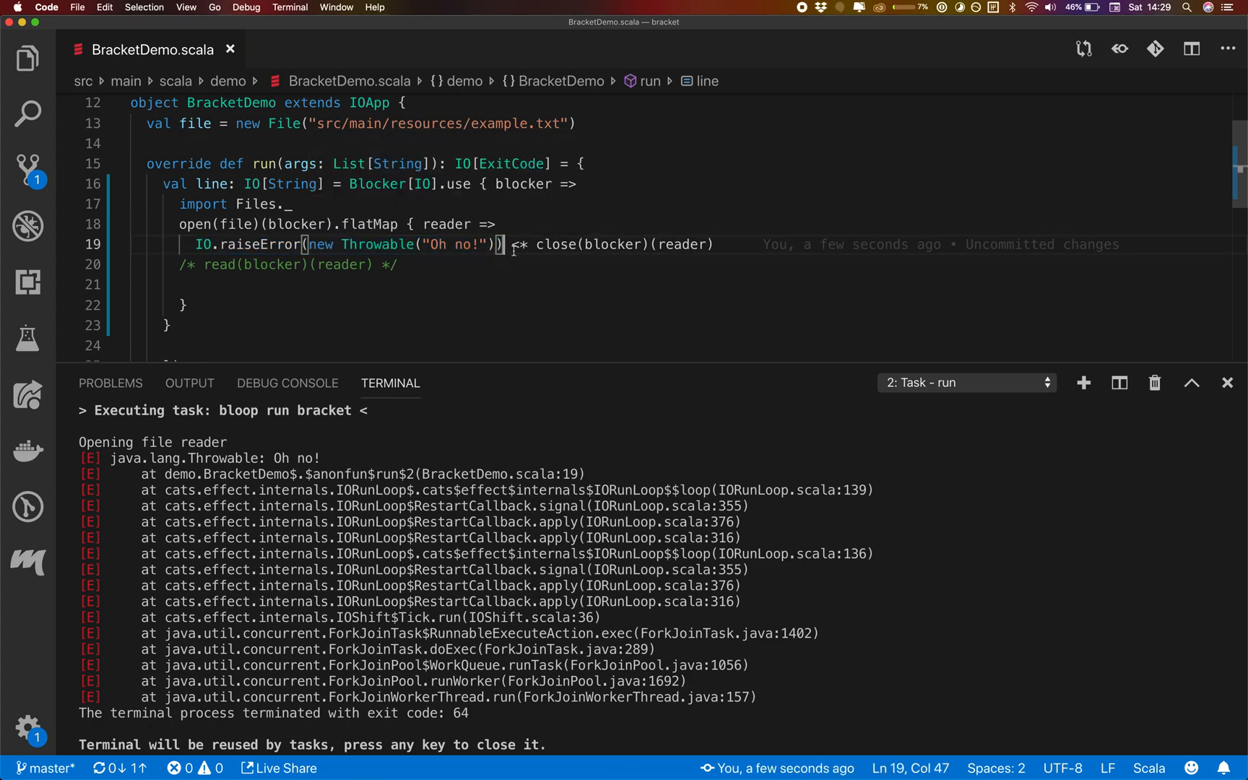
key(shift+Right)
key(shift+Right)
key(shift+Right)
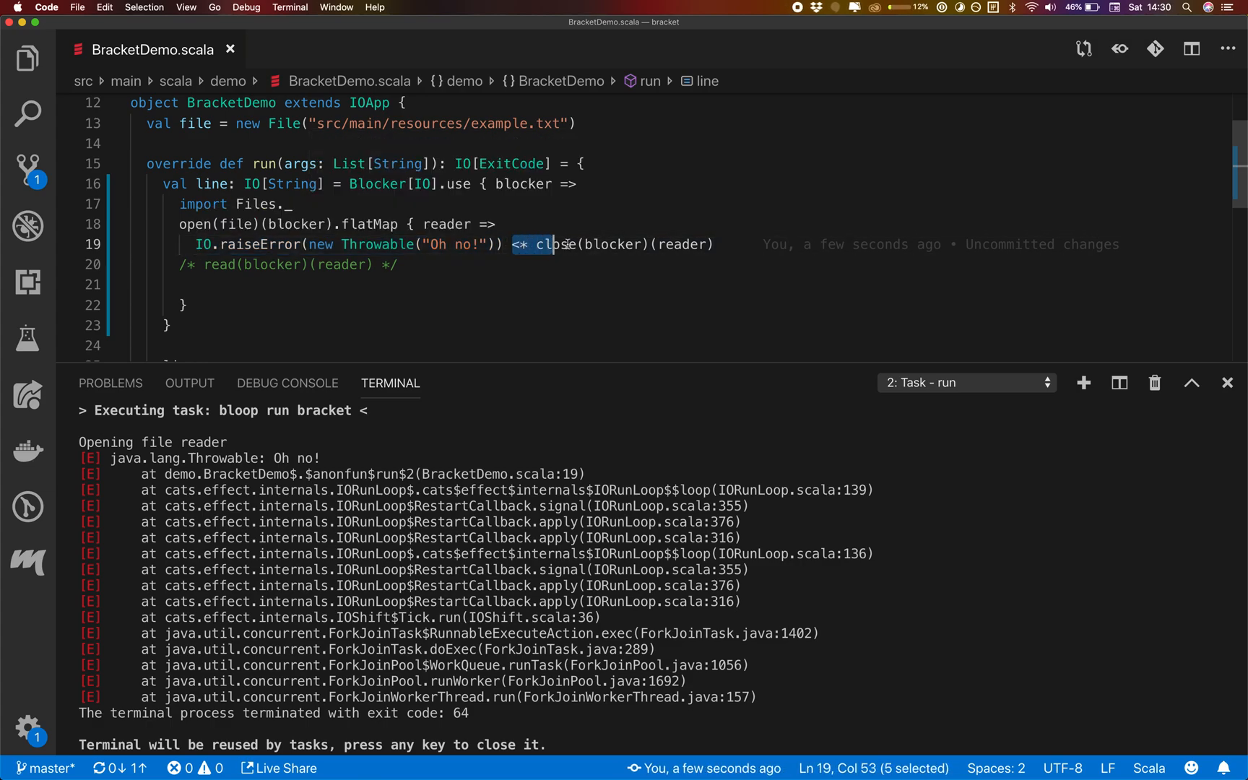
key(shift+Up)
key(shift+Down)
key(shift+End)
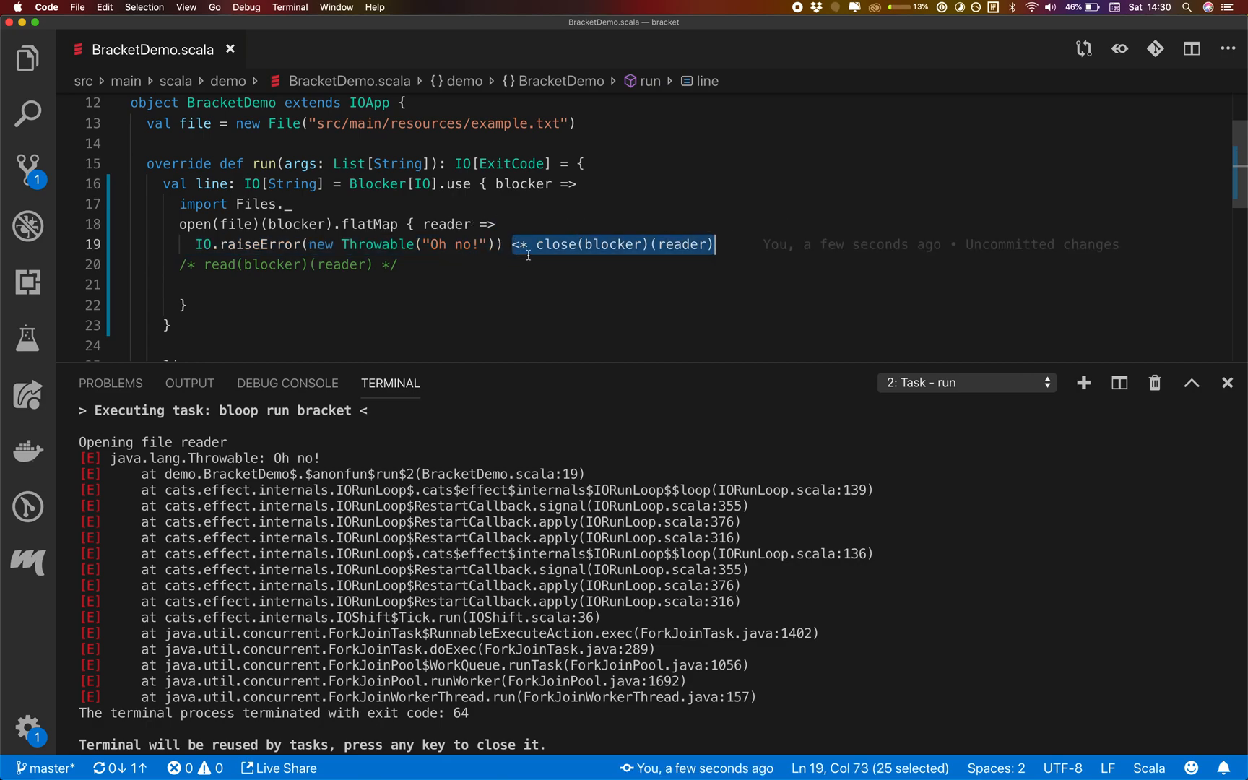
click(526, 245)
key(shift+Left)
key(shift+Left)
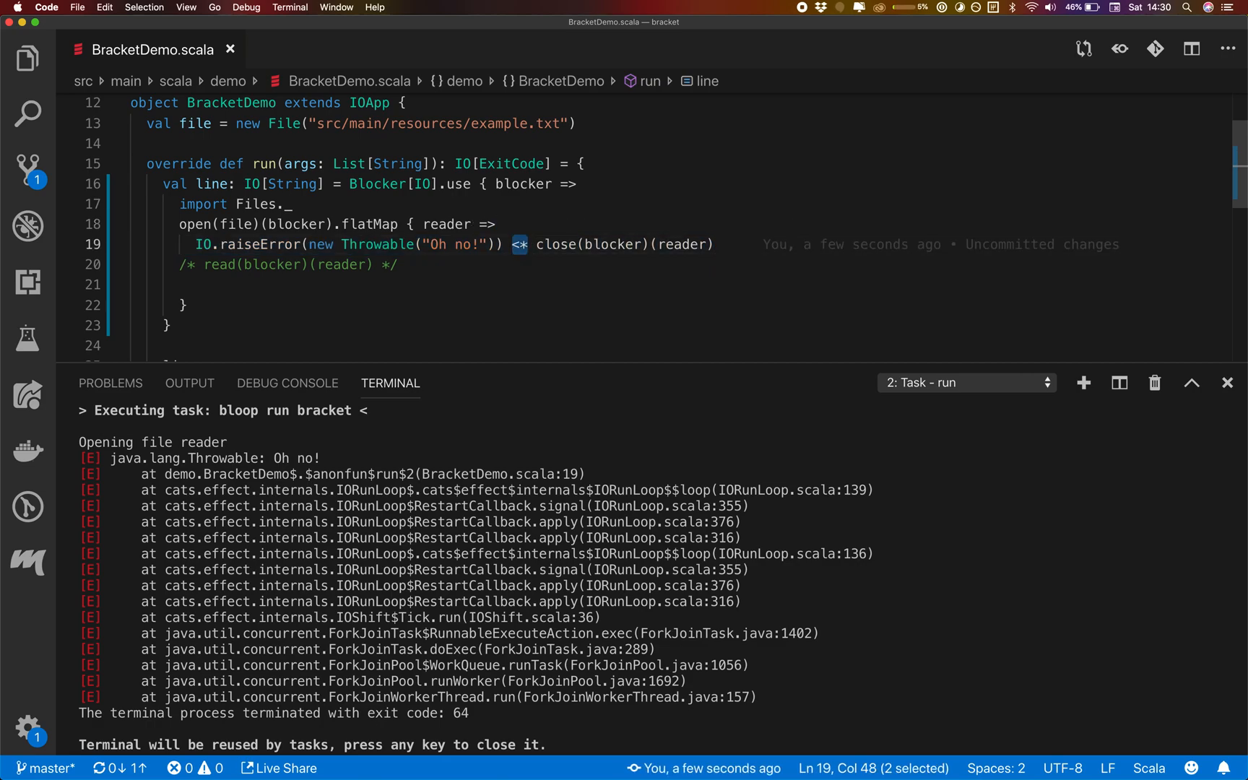
key(shift+End)
text(.)
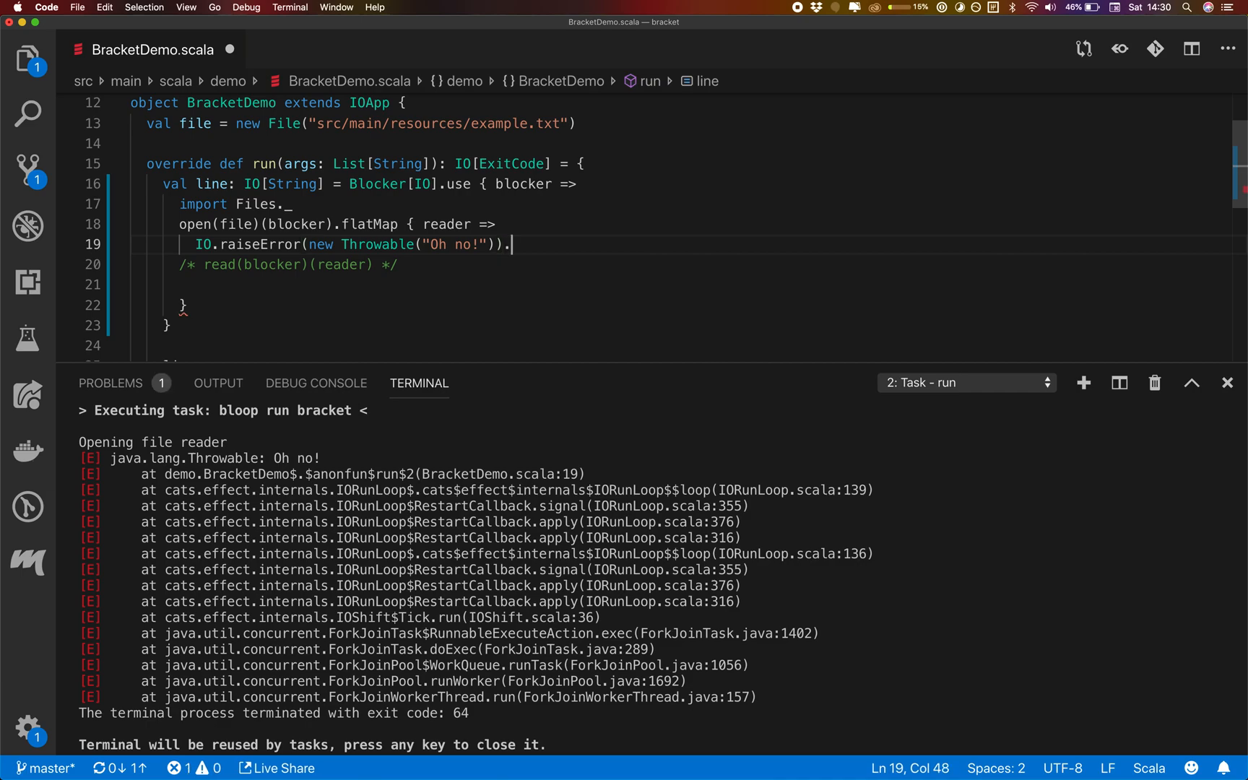
text(flt)
- Chain .flatMap { r => close(blocker)(reader).map(_ => r) } onto the raised error and save
key(BackSpace)
text(atMap {)
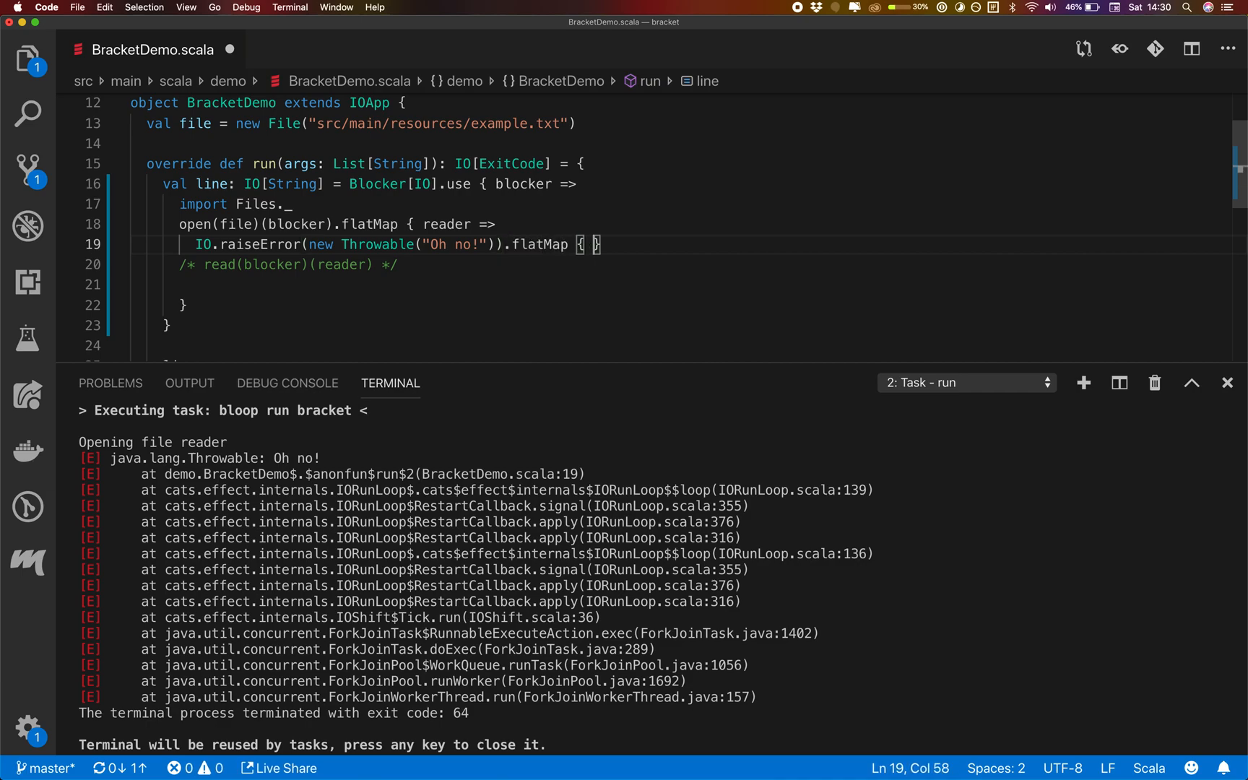
text( r =>)
key(Return)
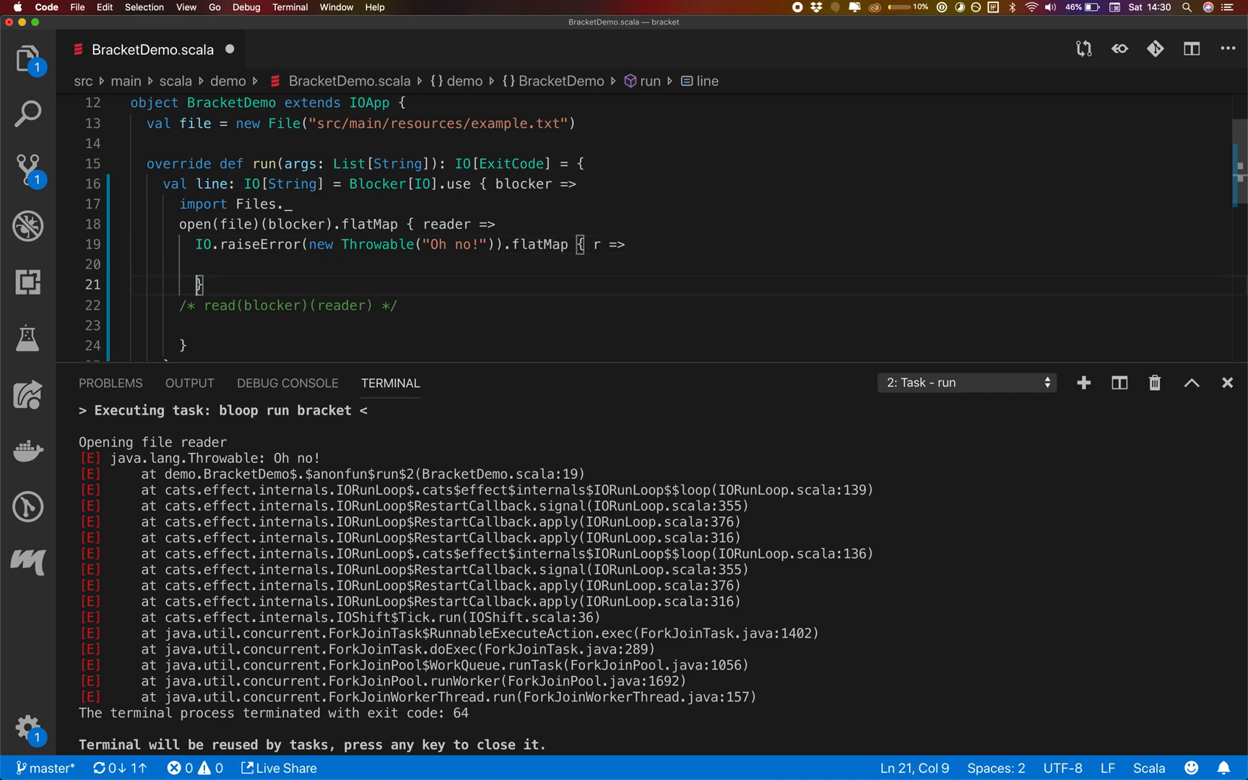
text(close(blocker)(reader))
key(shift+Home)
key(Right)
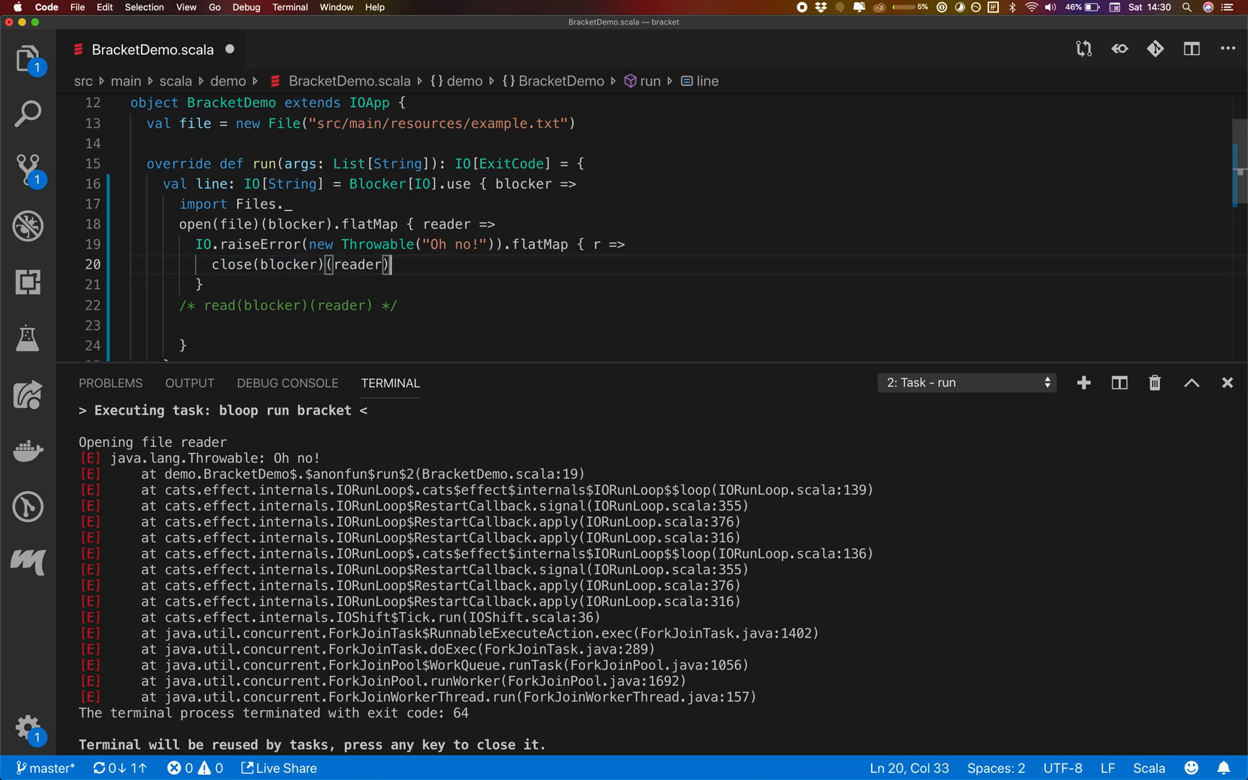
text(.)
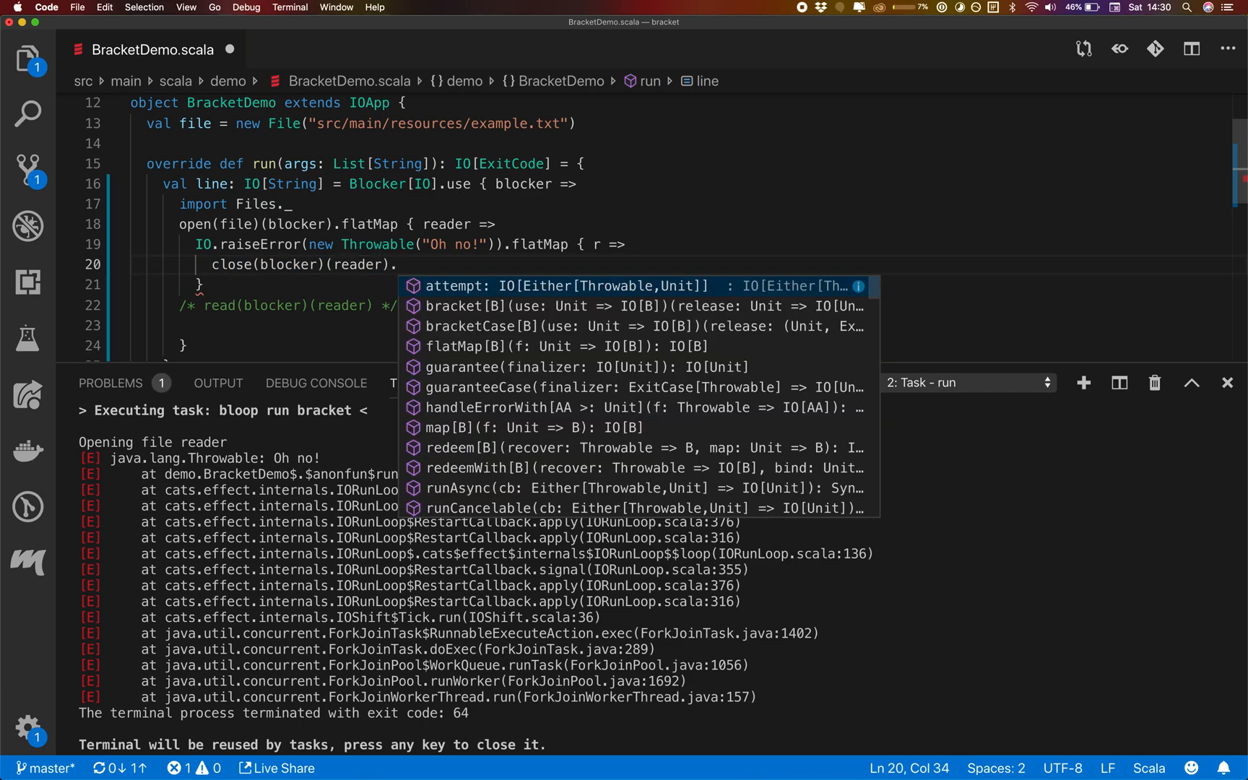
text(map(_ => r)
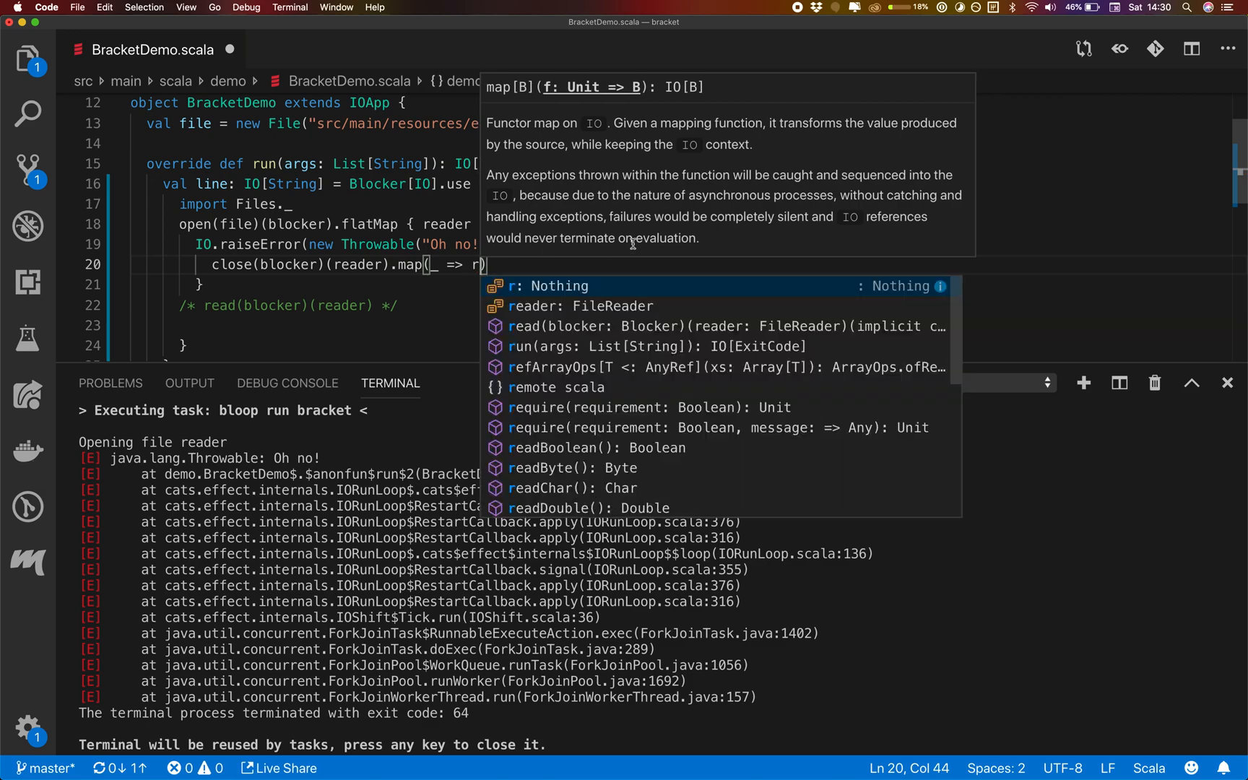
key(Escape)
click(644, 244)
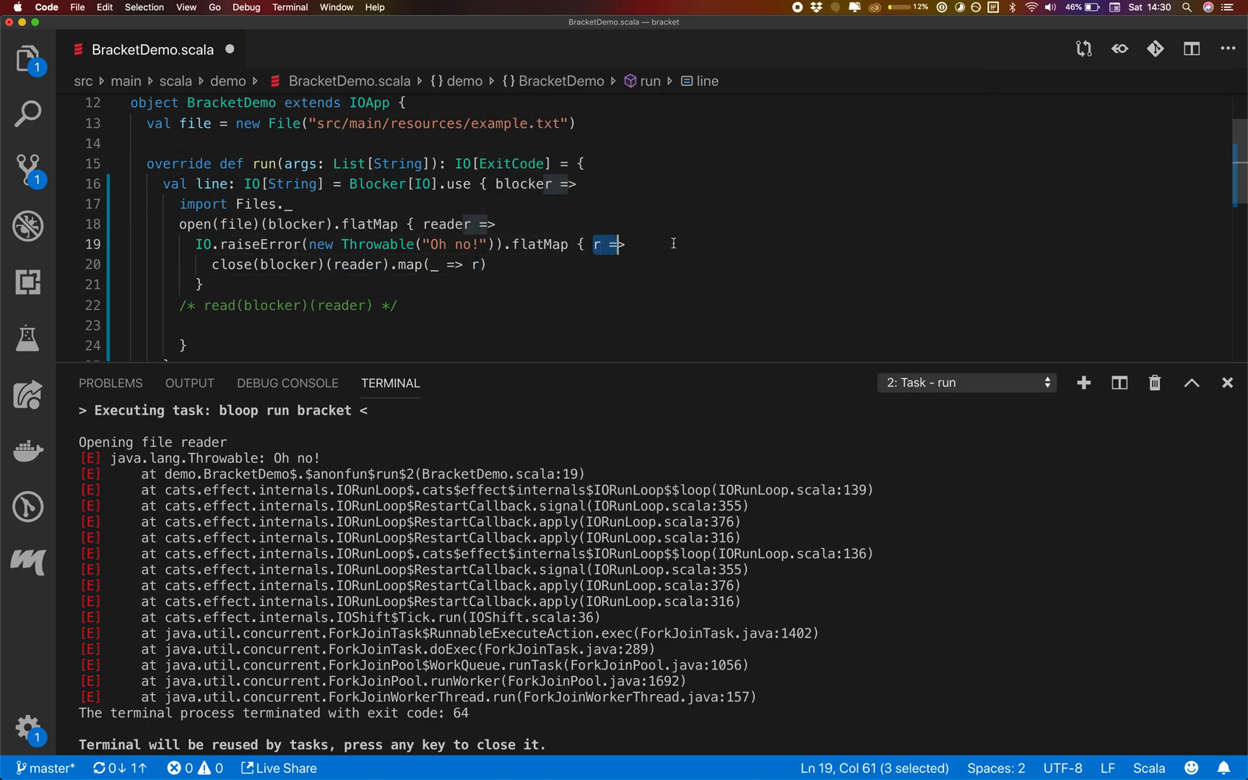
key(super+s)
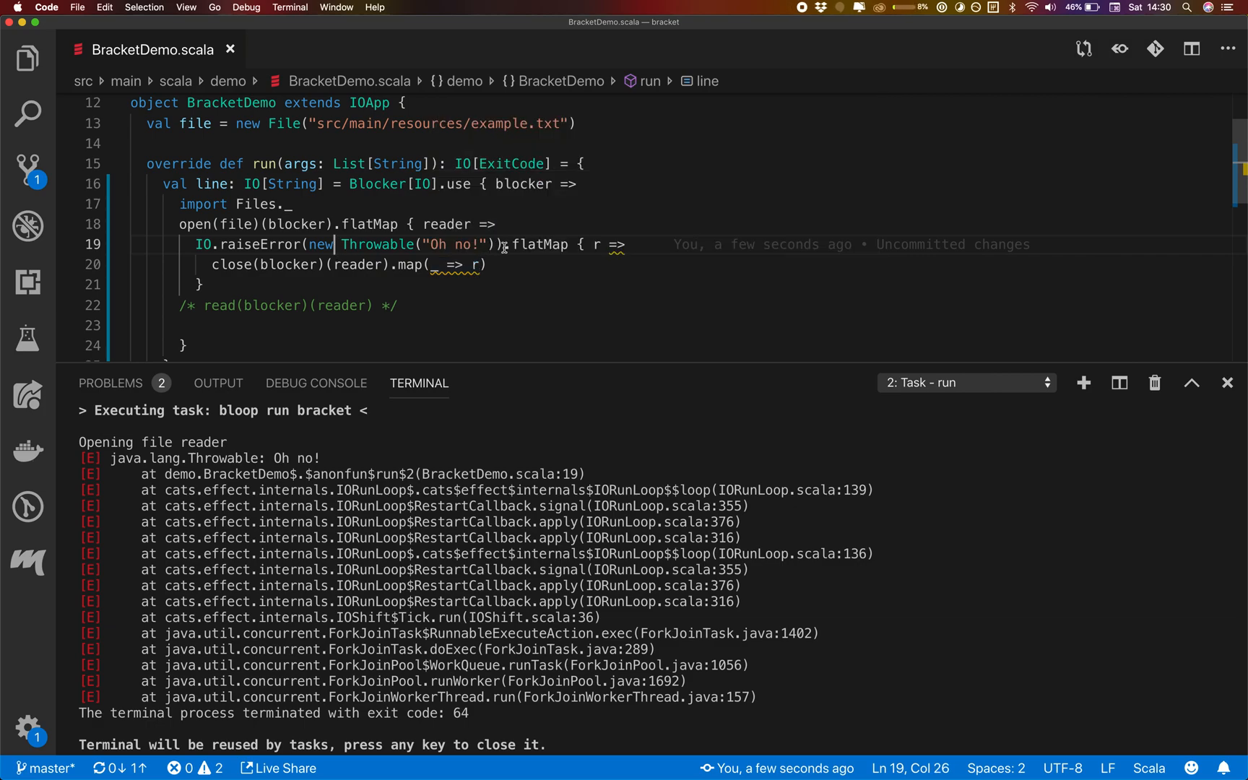
- Wrap IO.raiseError(...) in parentheses annotated as IO[String] and save
drag(507, 244, 196, 245)
text(()
key(Right)
text(): IO[)
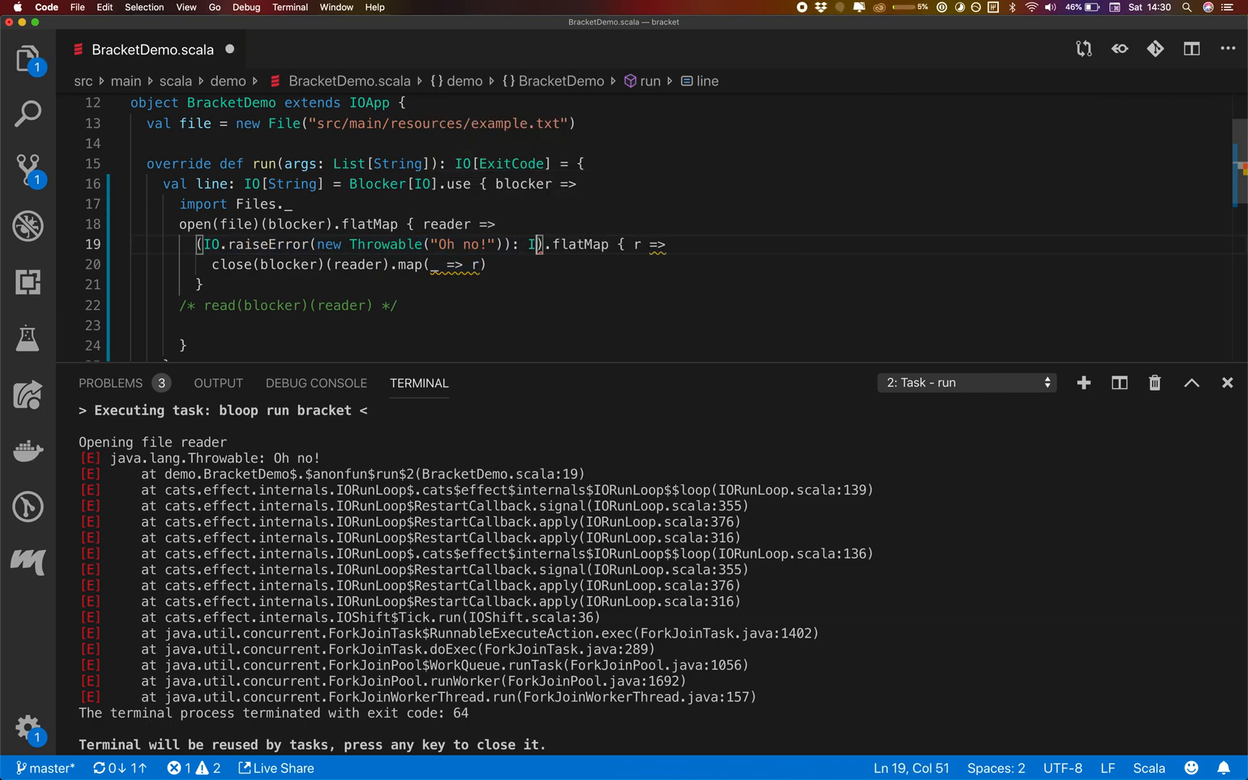
text(String)
key(Escape)
key(Right)
key(super+s)
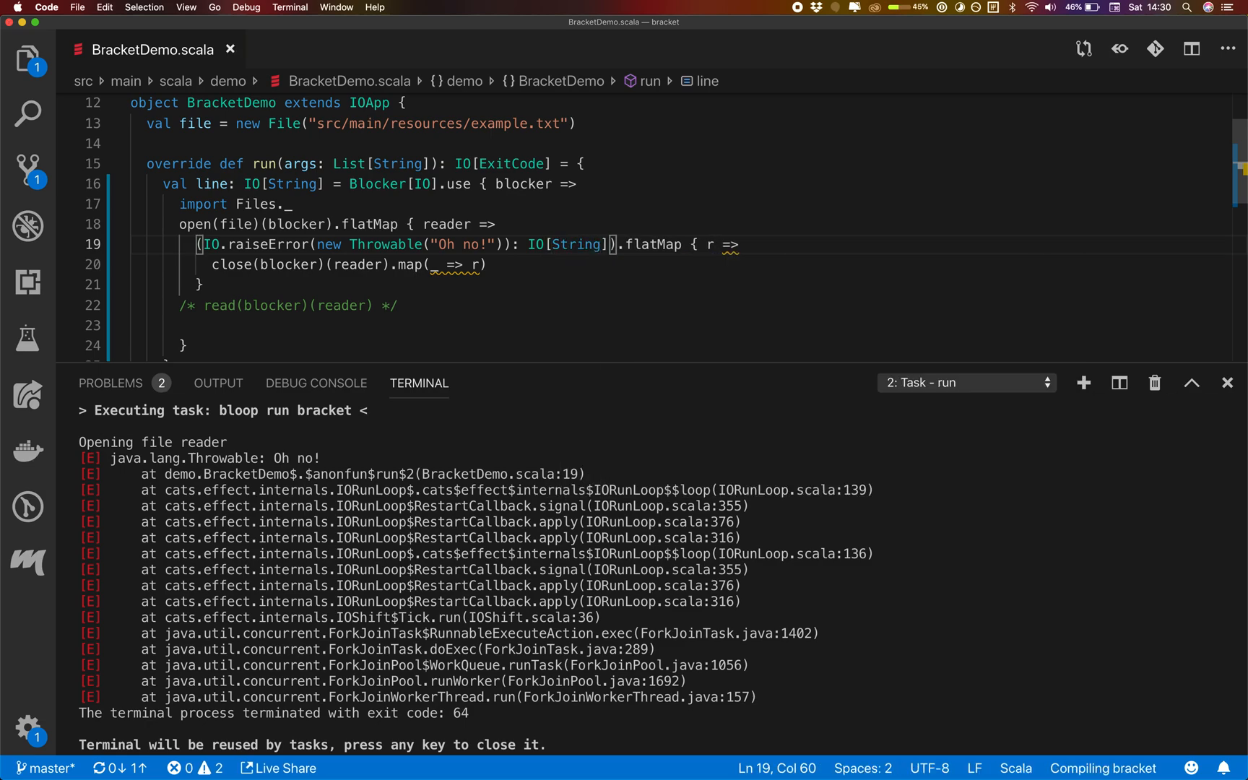
click(596, 301)
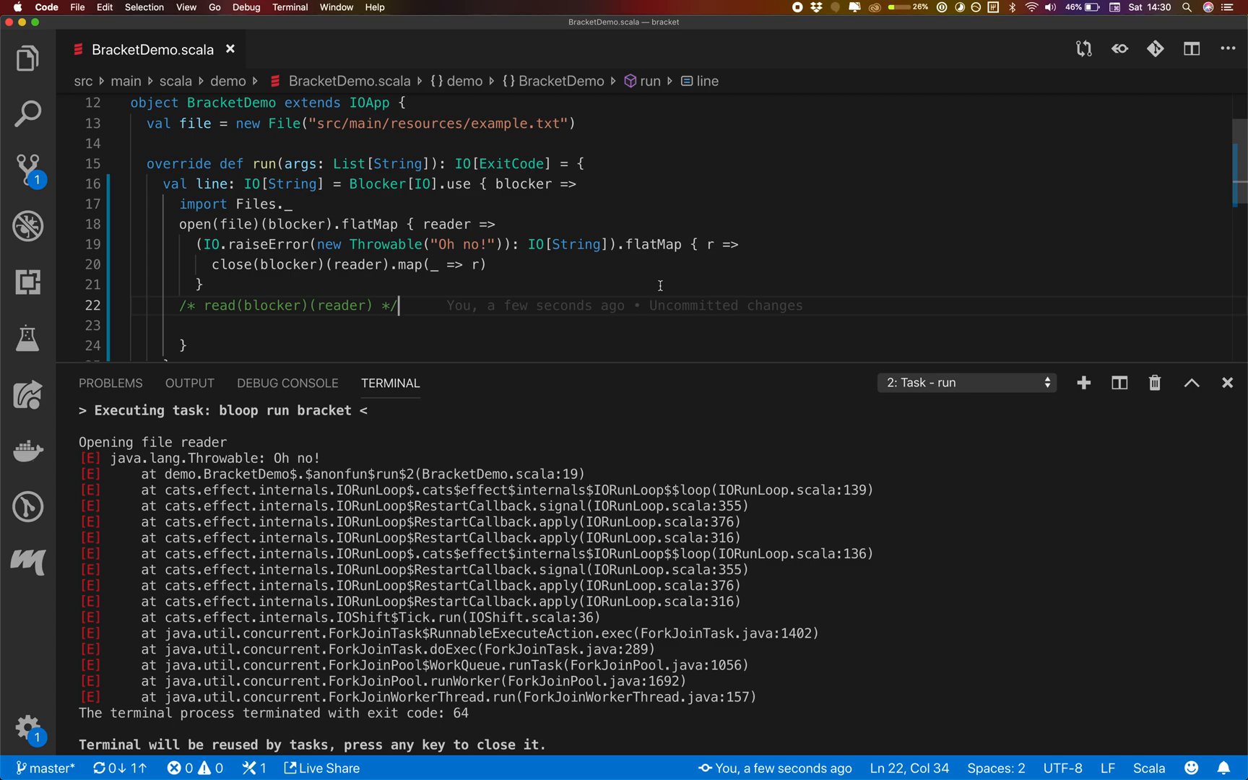
scroll(628, 469, up, 3)
scroll(627, 468, down, 3)
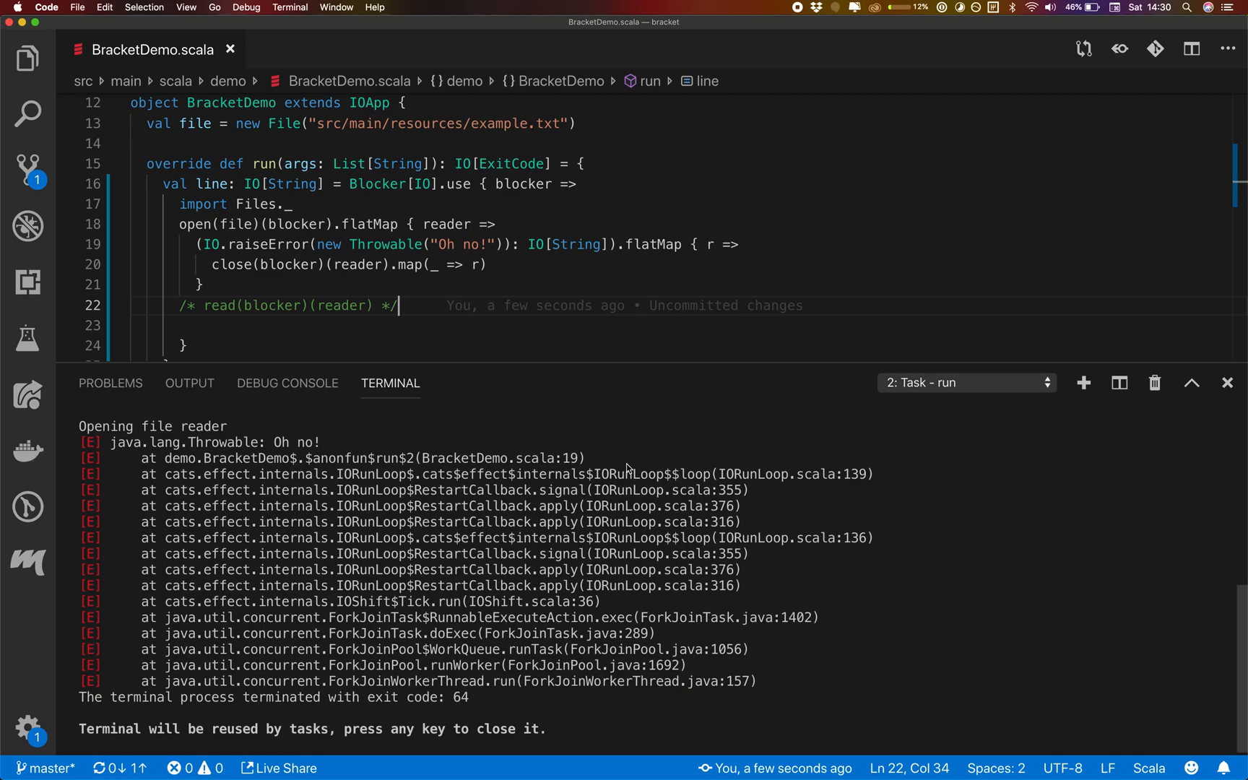
click(502, 264)
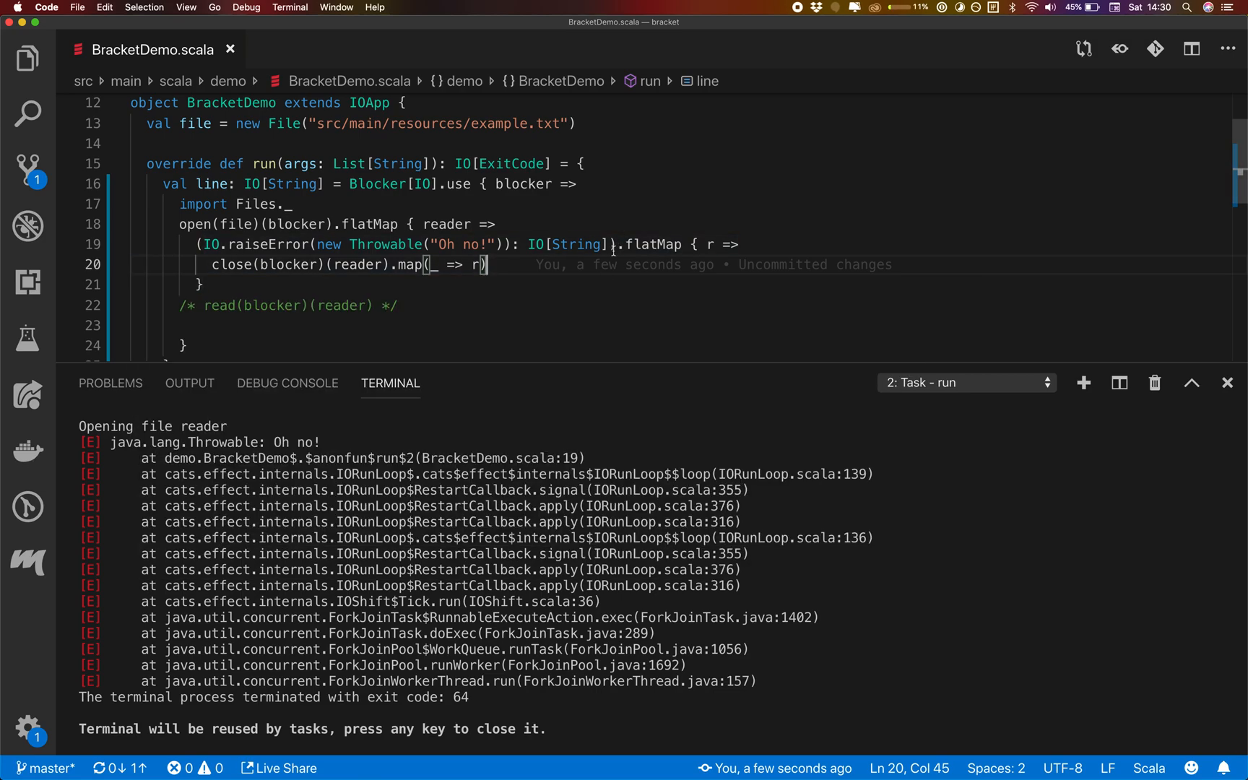
mouse_move(713, 265)
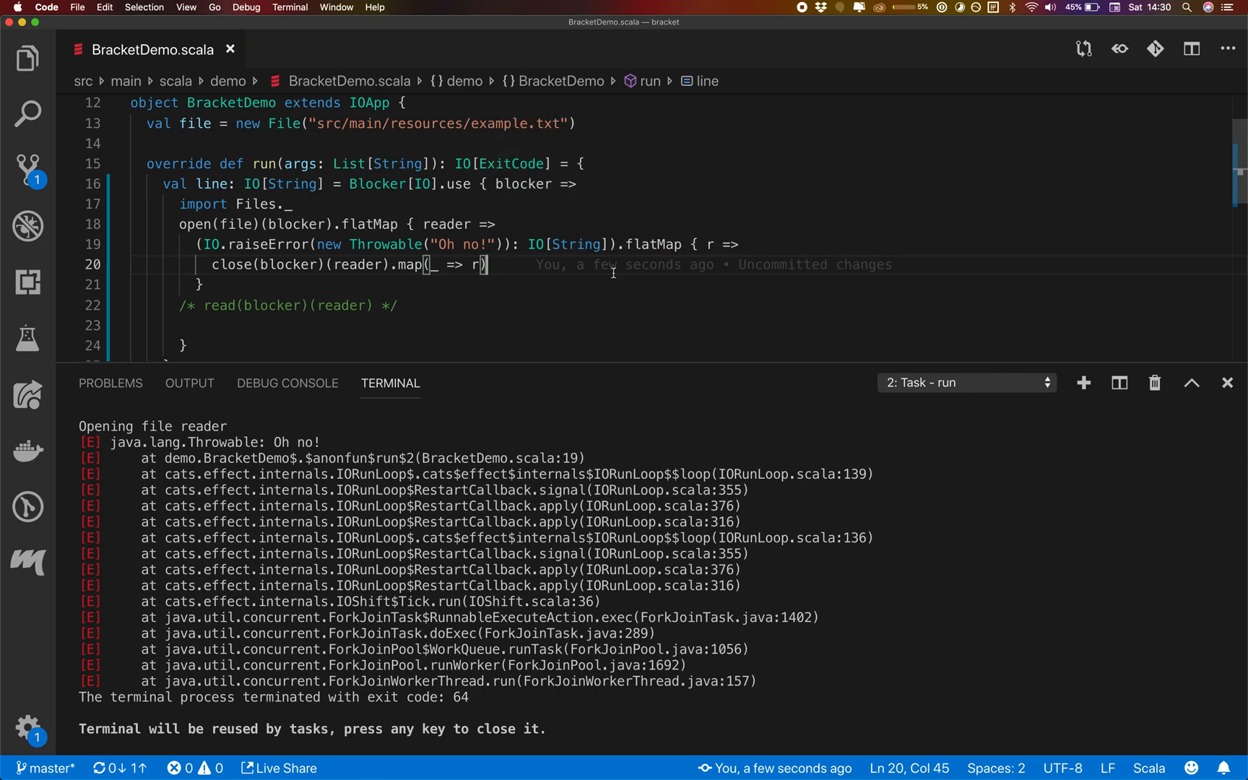
- Add .attempt before the flatMap and .rethrow after its closing brace, save and rerun the bracket task
drag(612, 245, 528, 244)
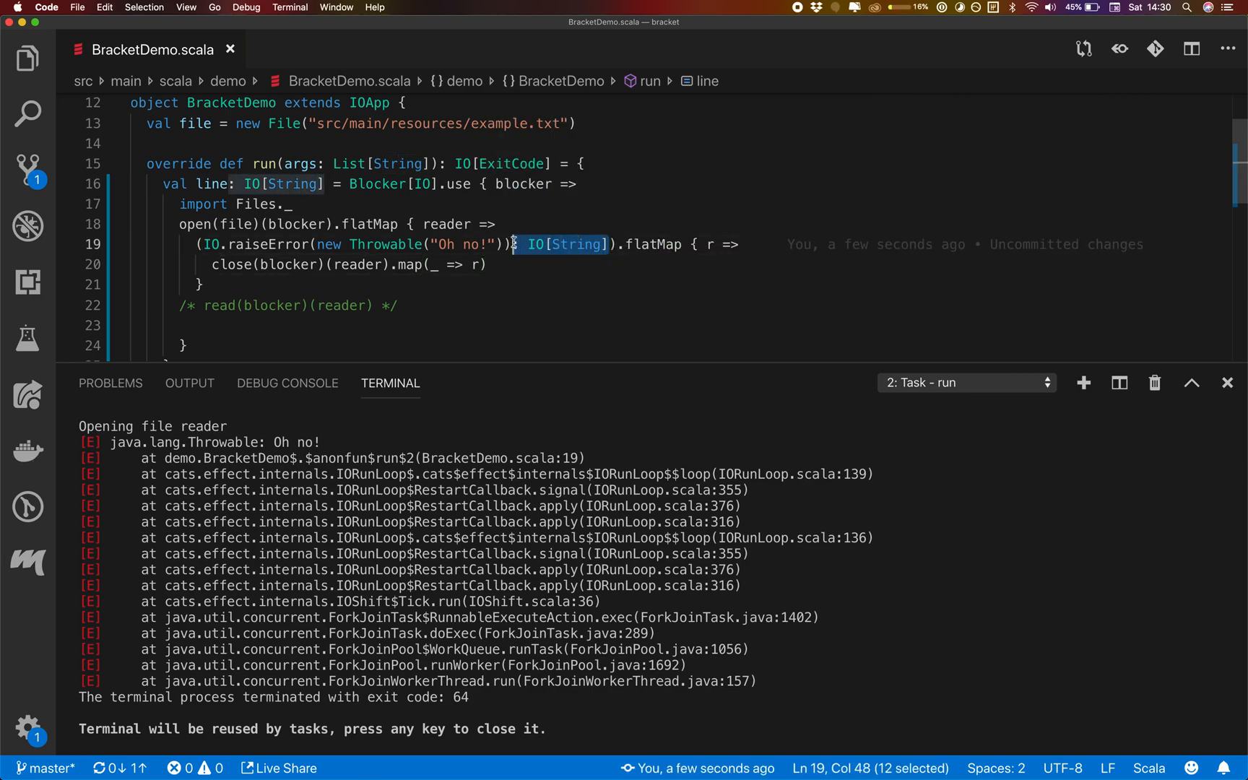
click(614, 245)
text(.attempt)
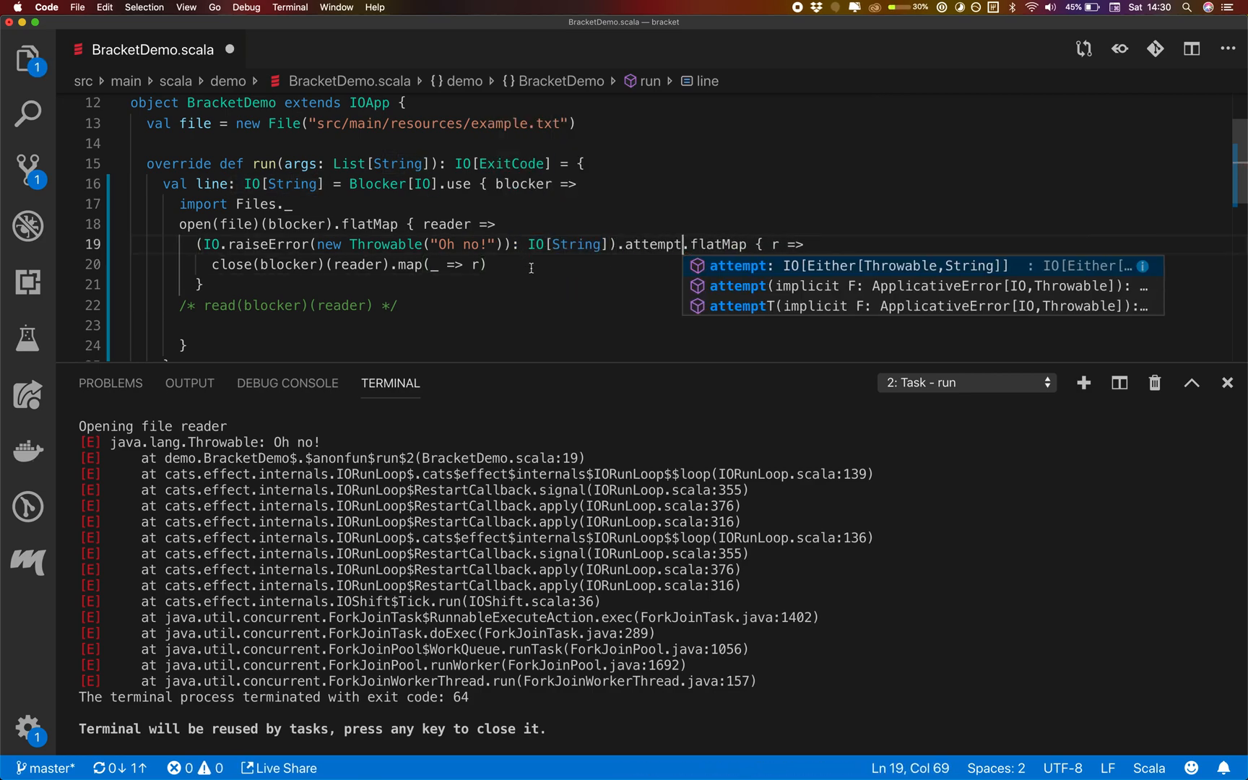
click(533, 273)
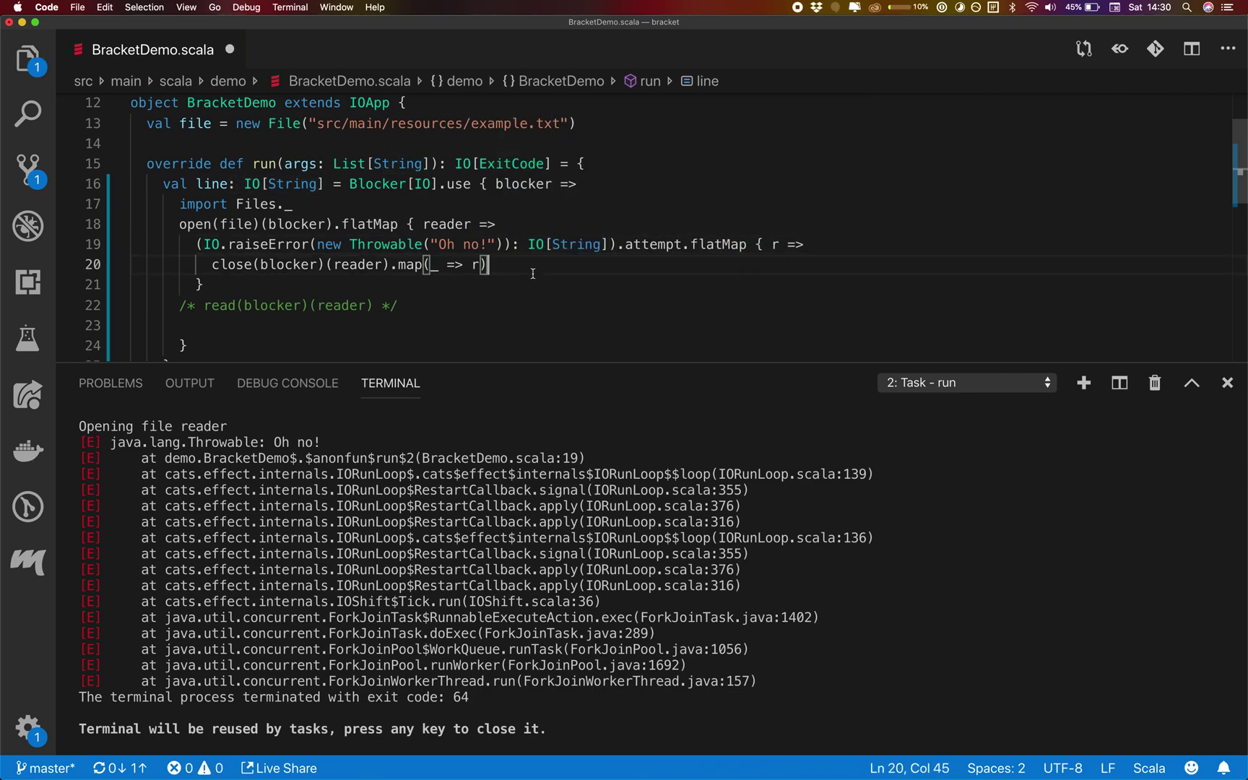
click(435, 297)
click(224, 285)
text(.rethrow)
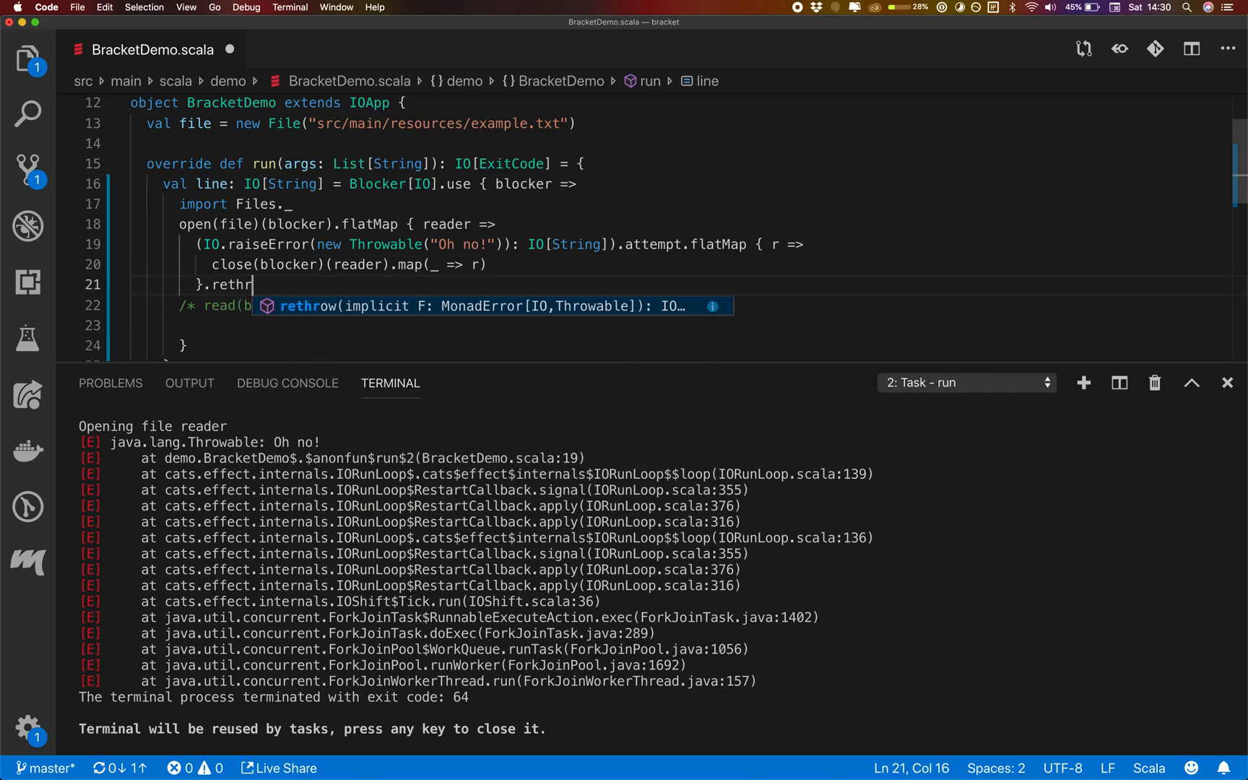
click(476, 230)
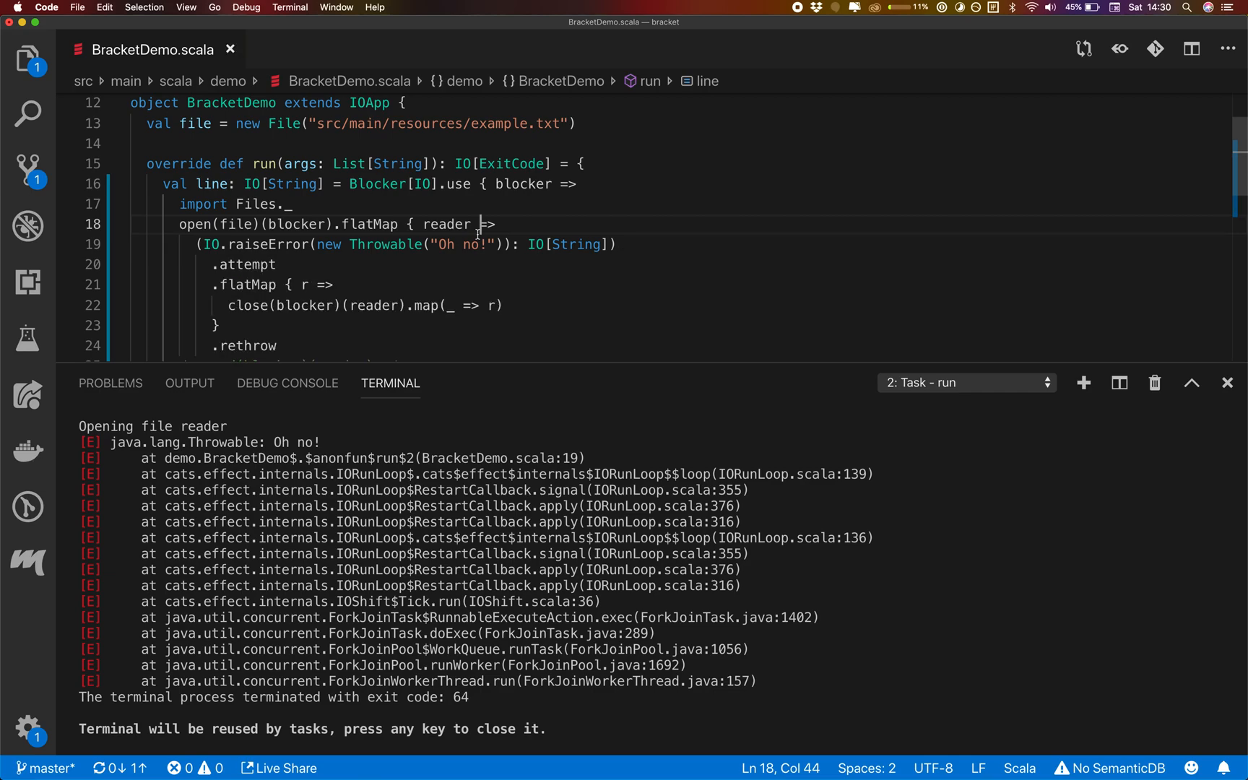
key(super+s)
key(super+shift+b)
scroll(478, 231, down, 2)
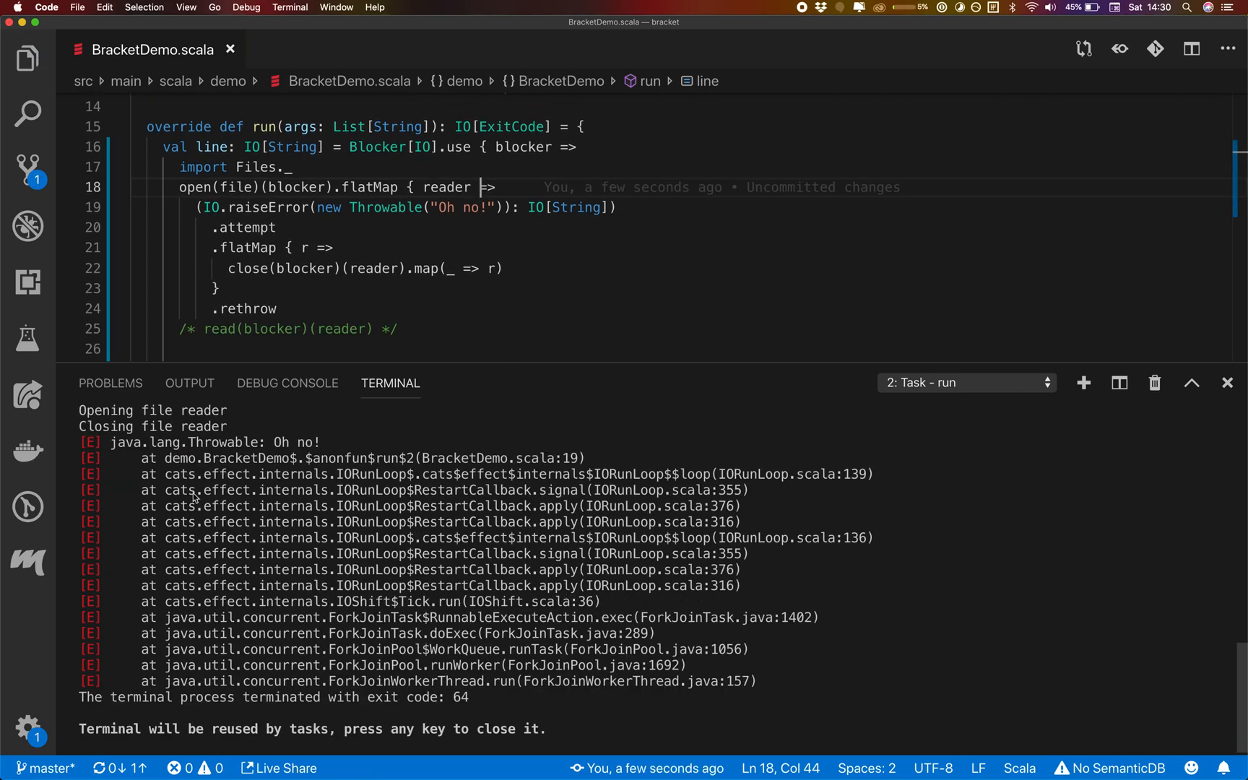
scroll(193, 496, up, 3)
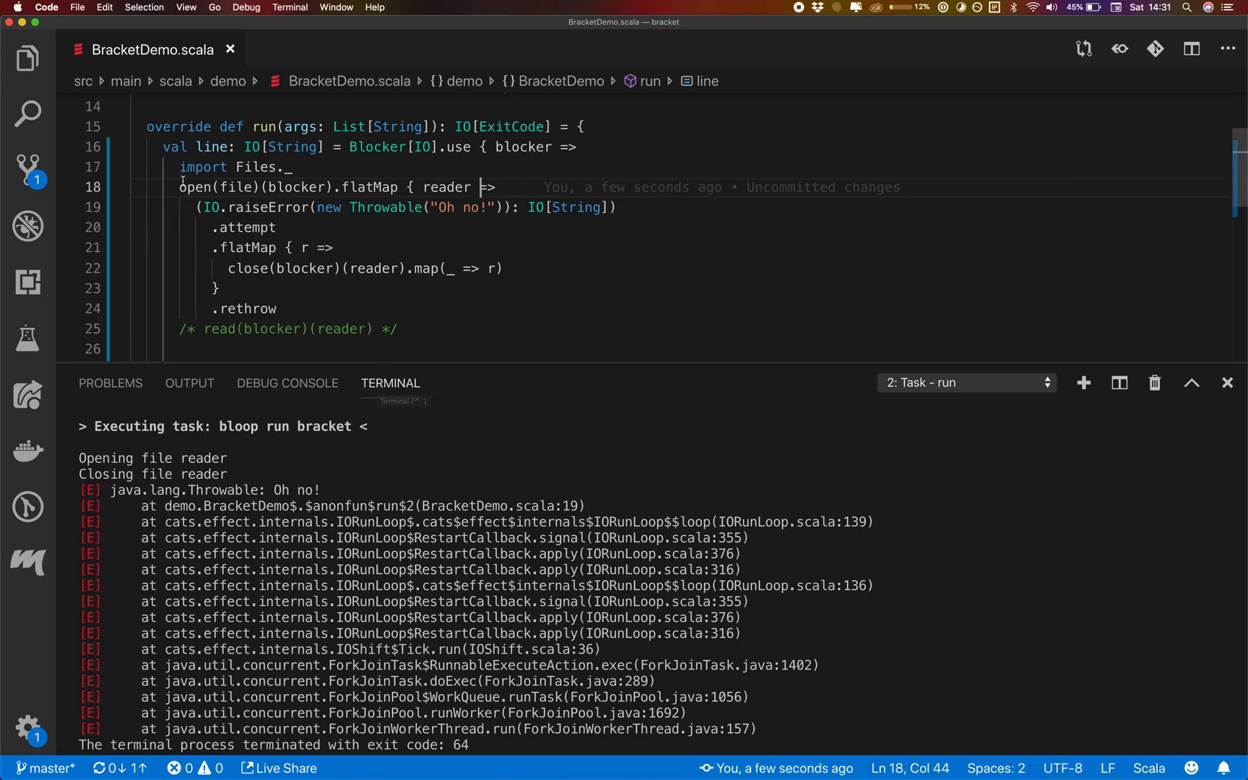
- Replace the IO.raiseError expression with read(blocker)(reader), dropping the annotation and parentheses, and save
drag(179, 186, 328, 316)
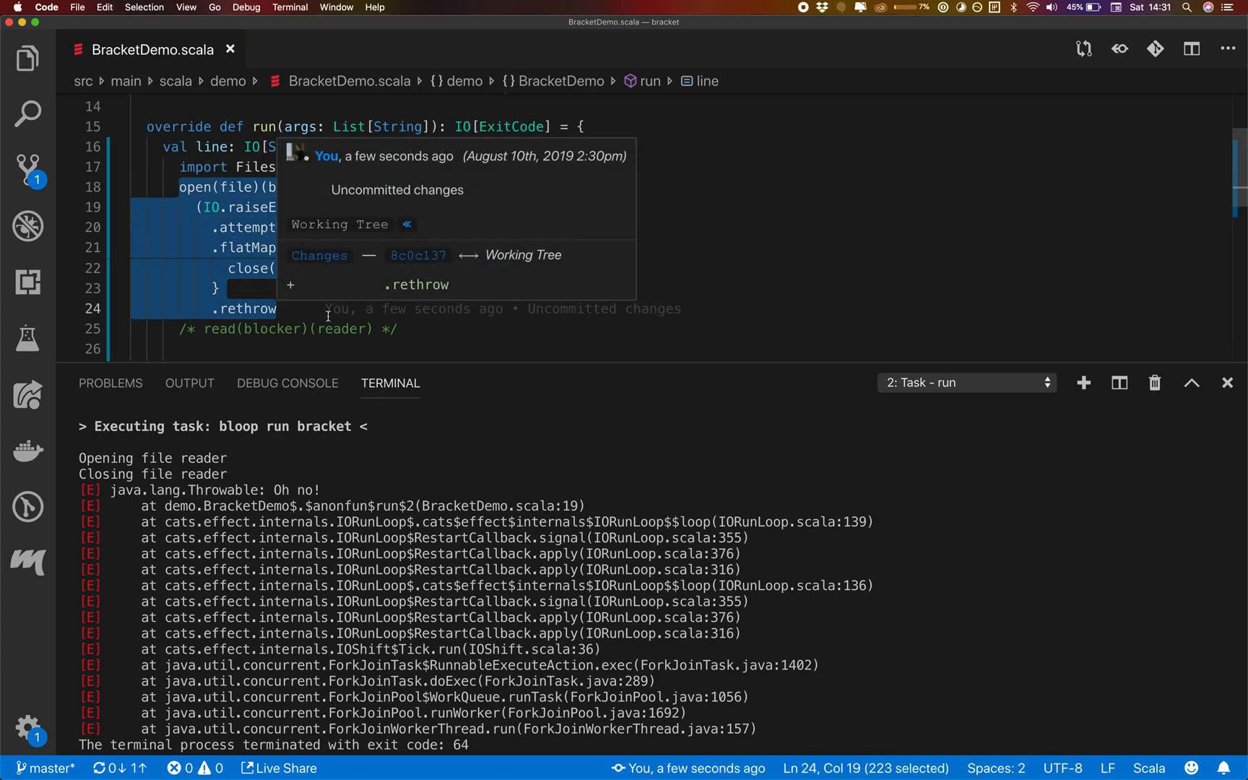
click(328, 315)
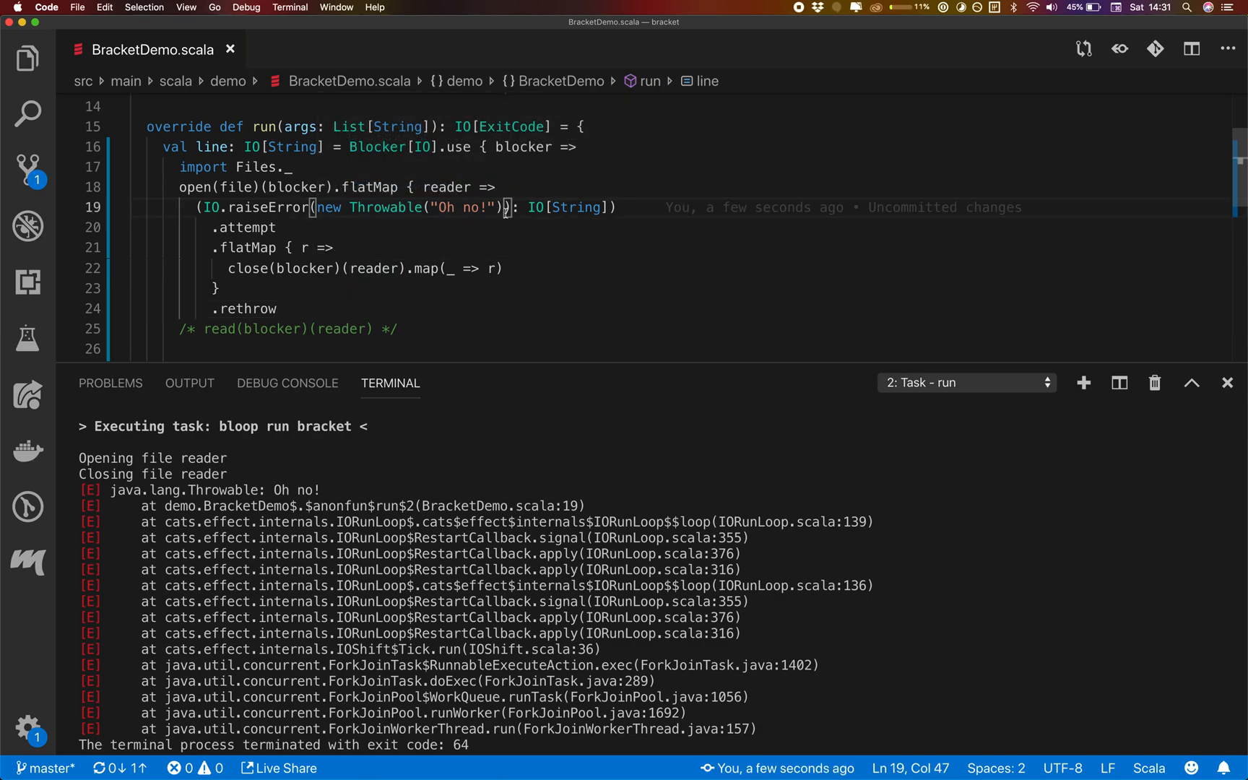
drag(505, 208, 203, 208)
text(()
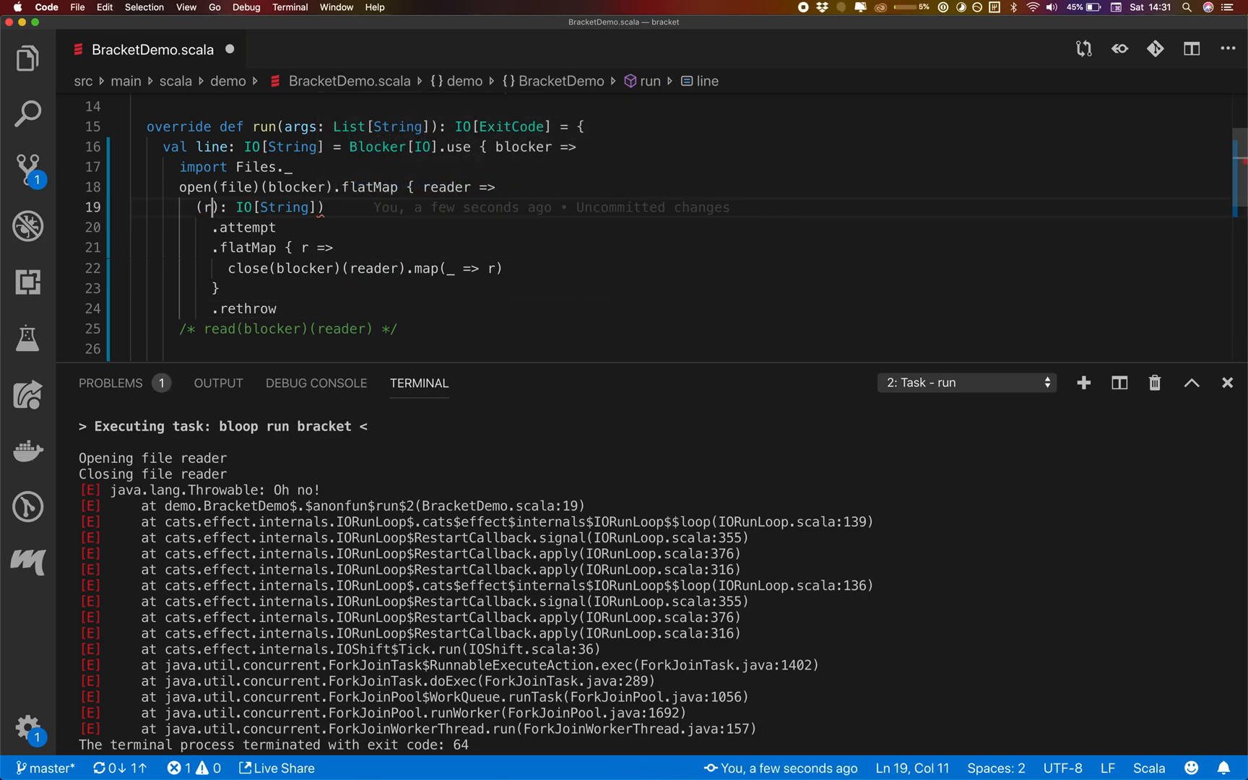
text(read(blocker))
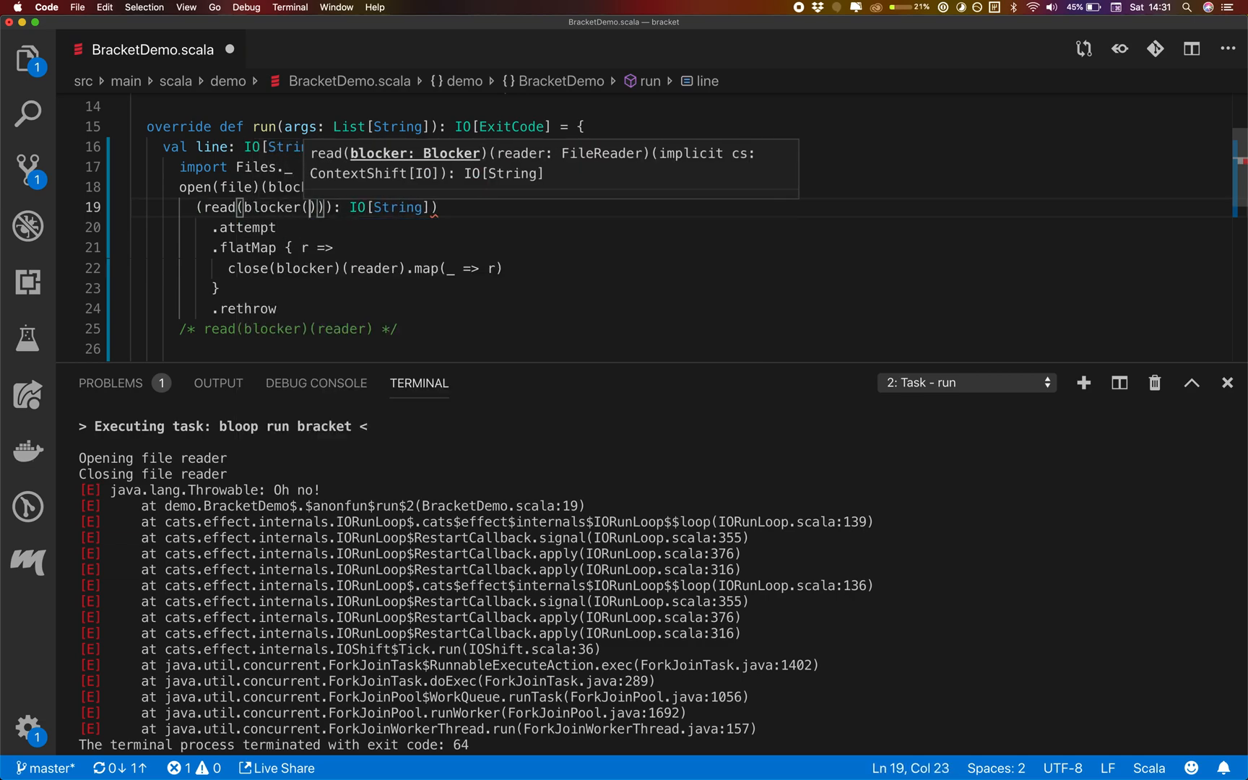
text(()
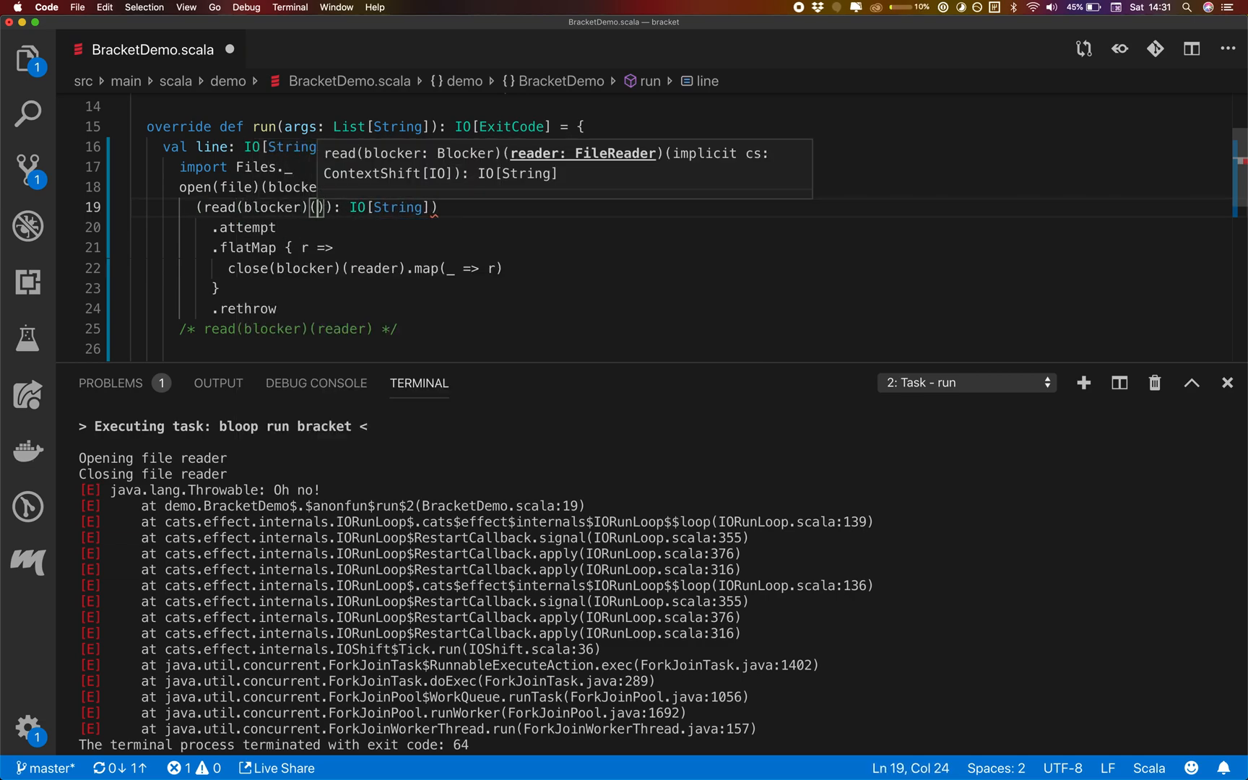
text(reader))
key(shift+End)
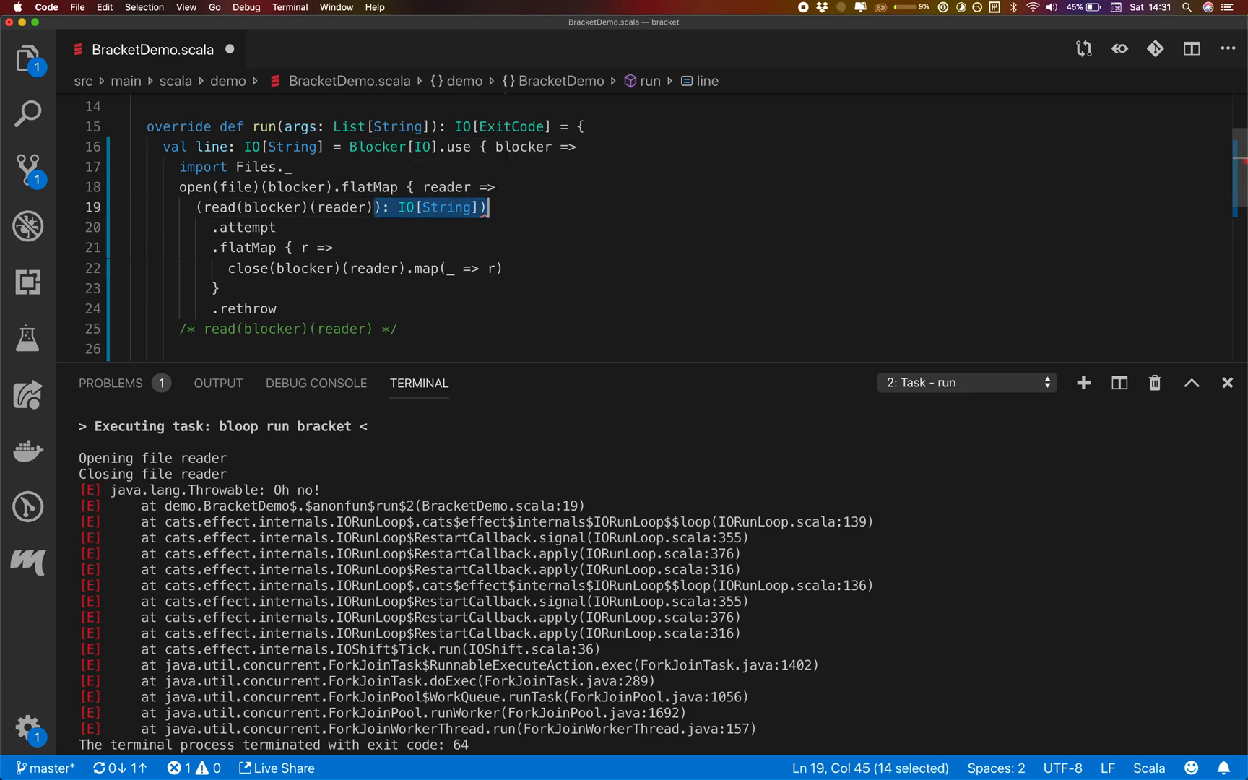
key(BackSpace)
key(Home)
key(Delete)
key(super+s)
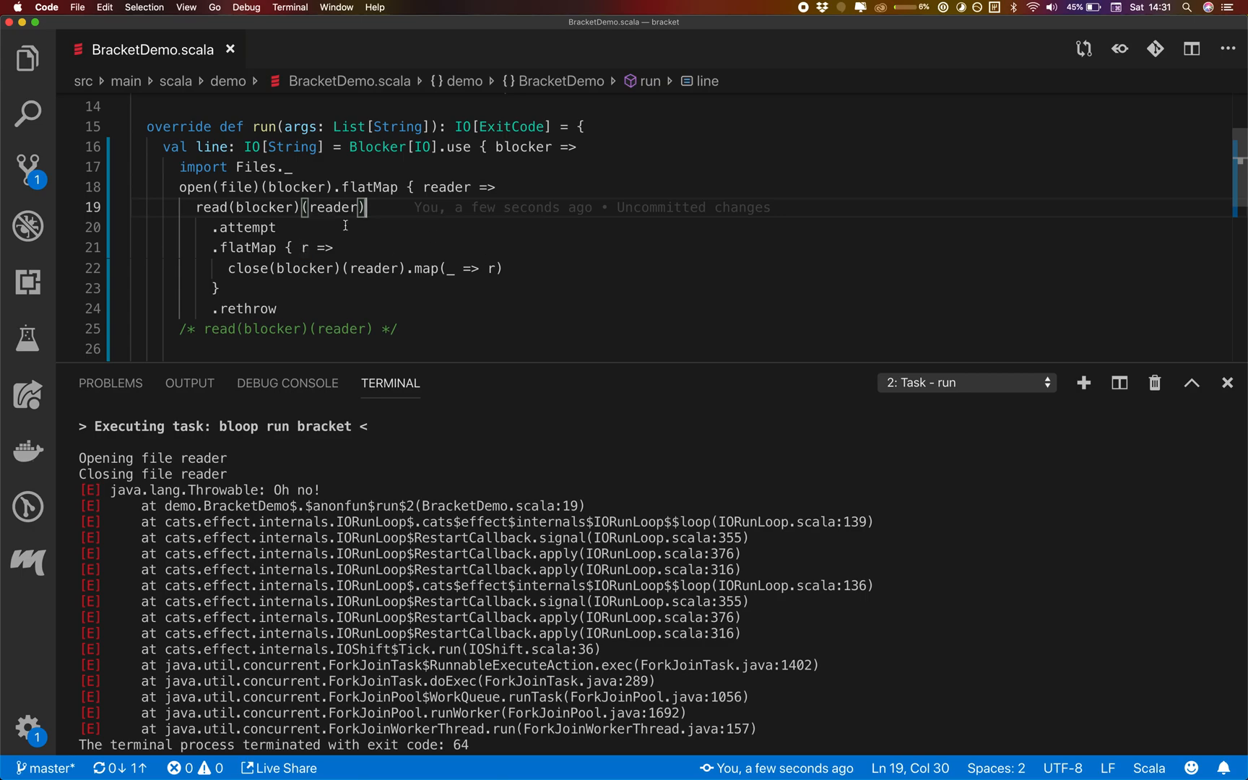
- Prefix the read with (IO.sleep(3.seconds) *> ...) and save
key(shift+Home)
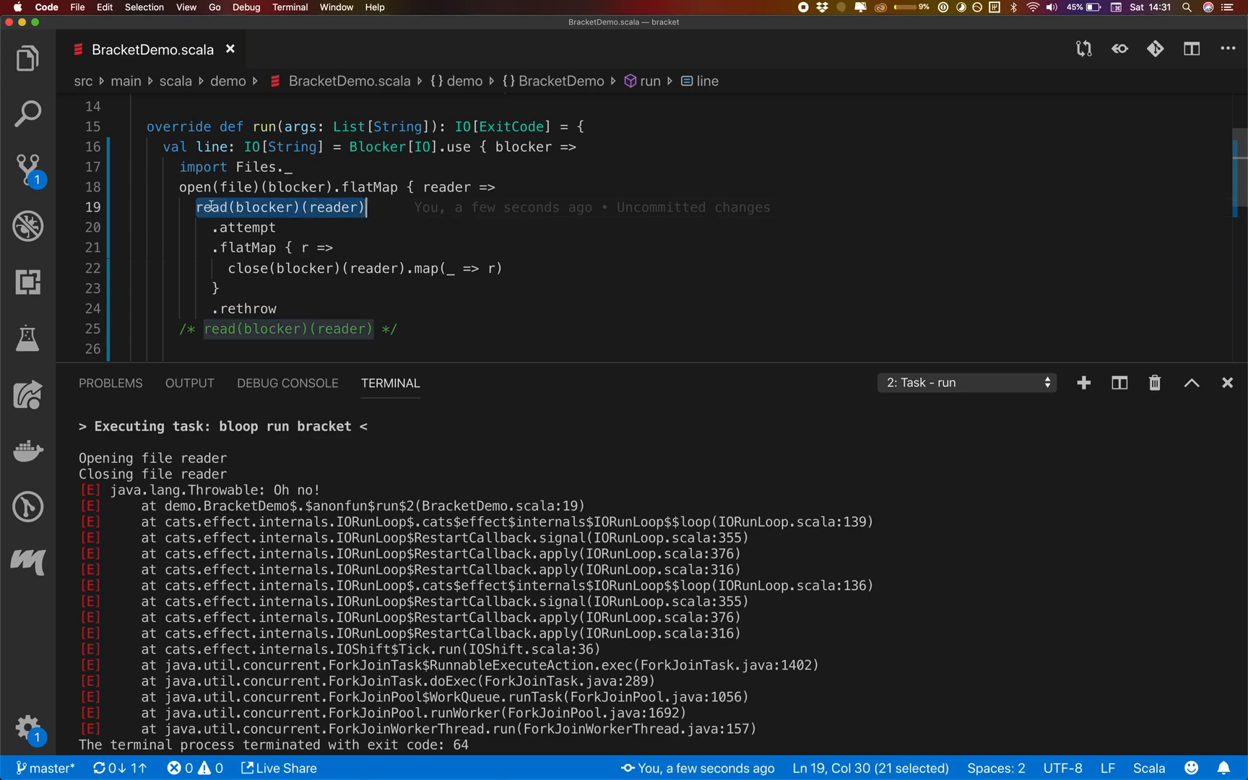
text(()
click(213, 207)
key(Left)
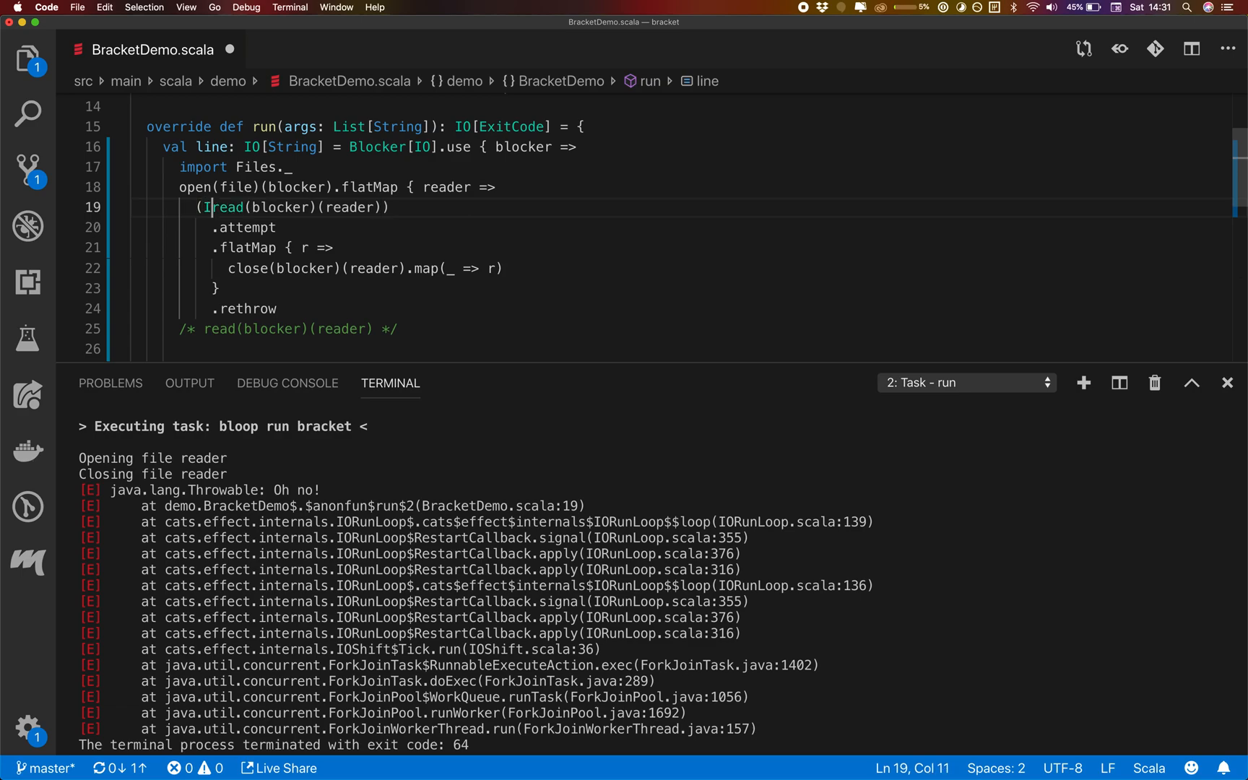
text(IO.sleep()
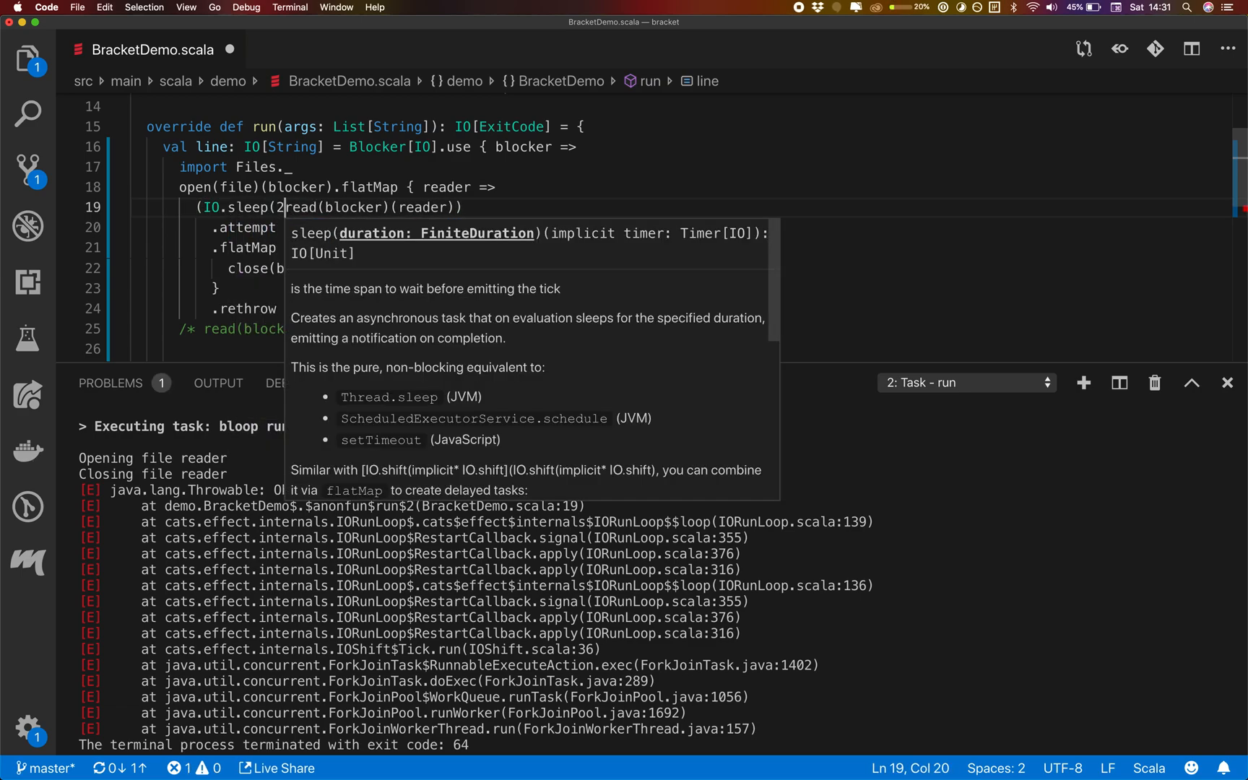
text(2)
key(BackSpace)
text(3.seconds)
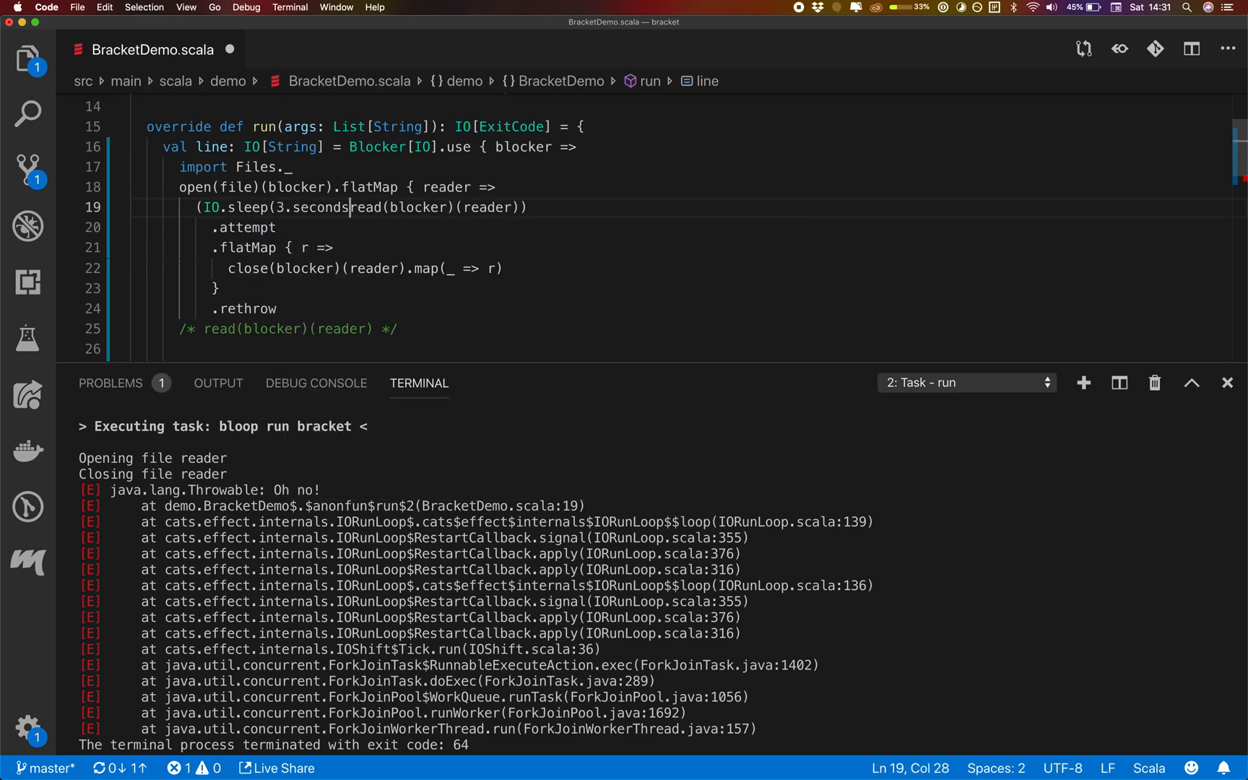
text() *>)
key(super+s)
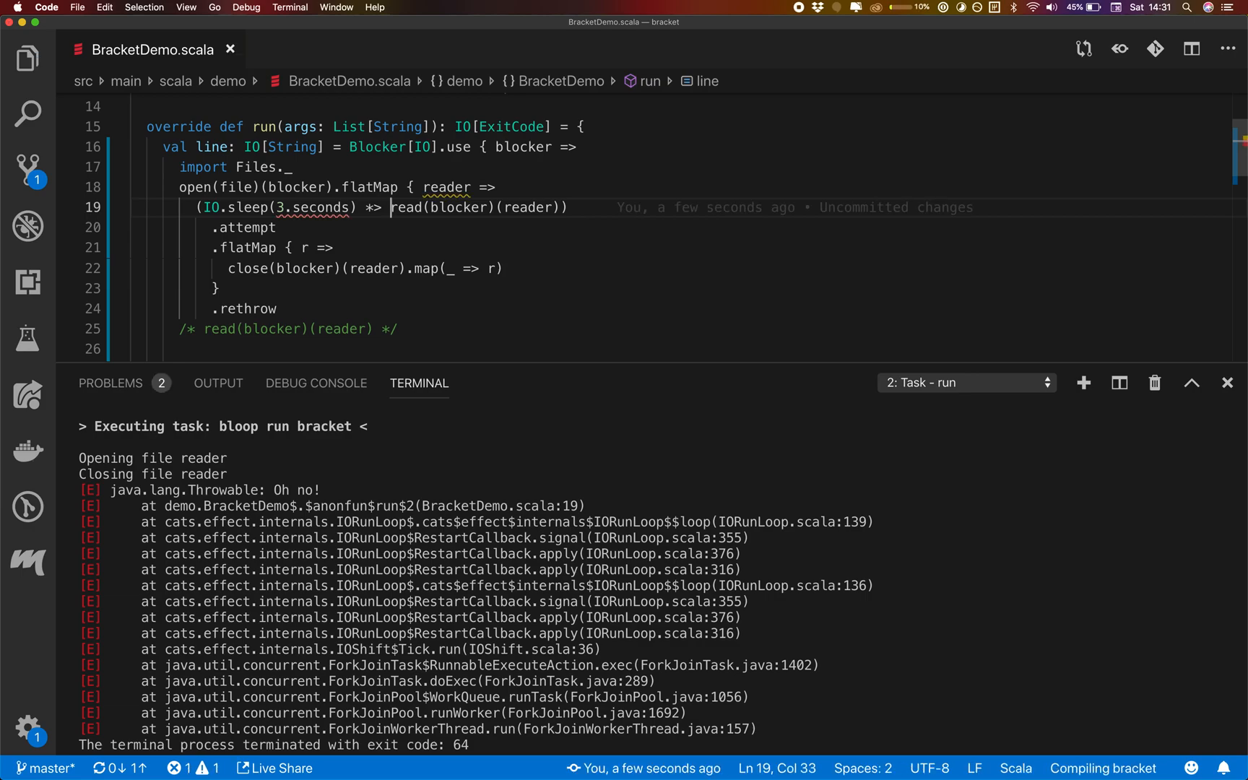
scroll(172, 134, up, 1)
scroll(171, 134, up, 5)
- Save BracketDemo.scala and close the Problems panel
click(172, 147)
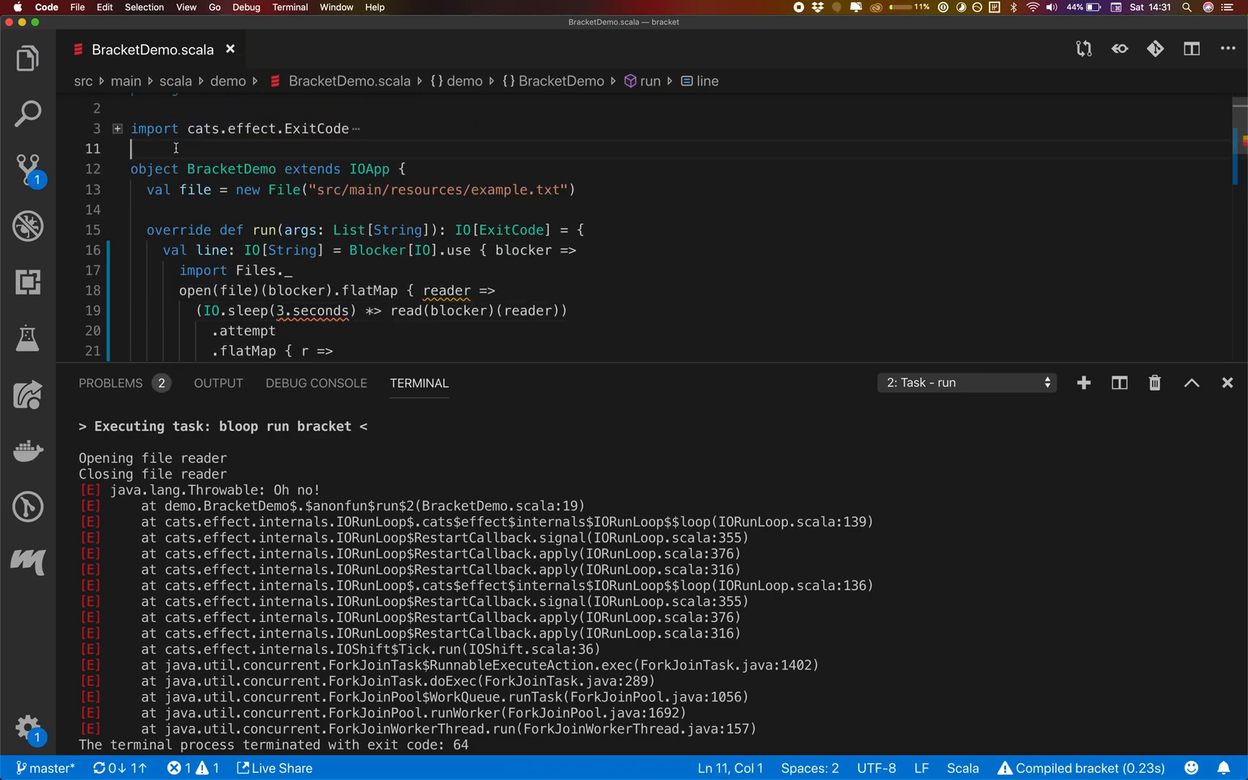
text(import scala.con)
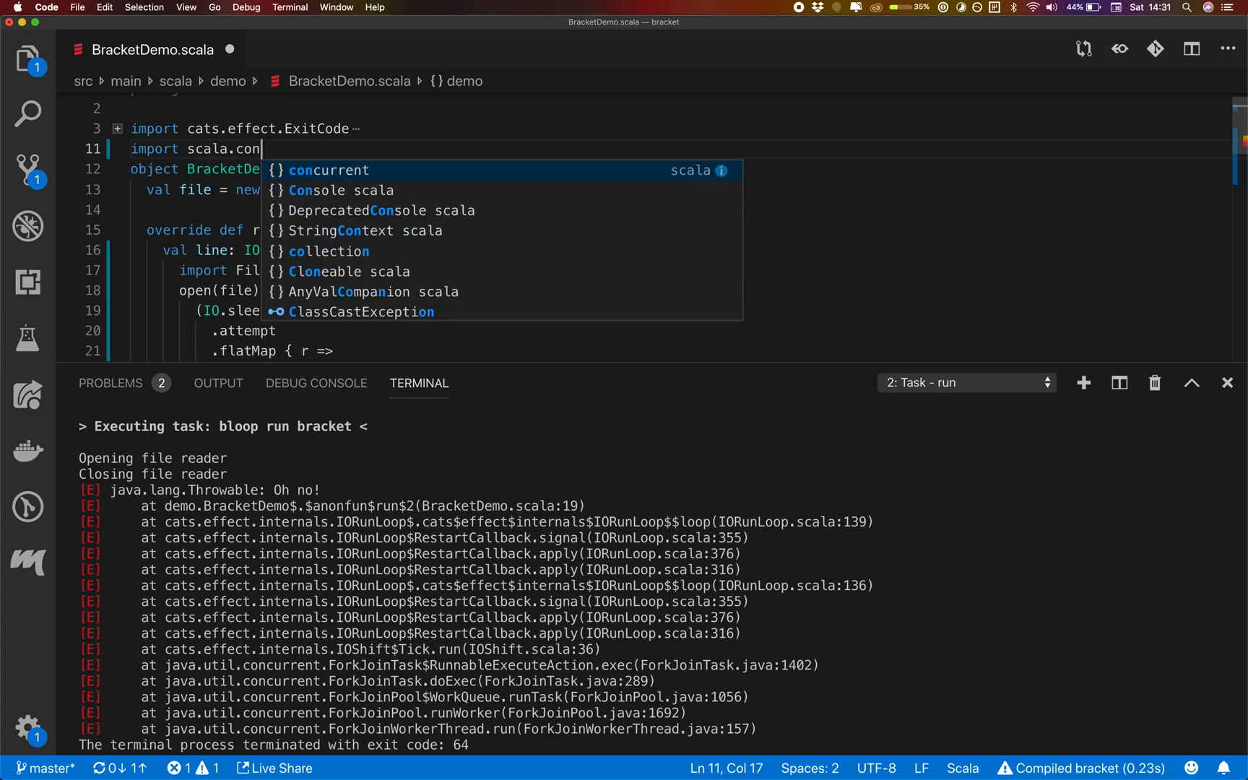
text(current.duration.)
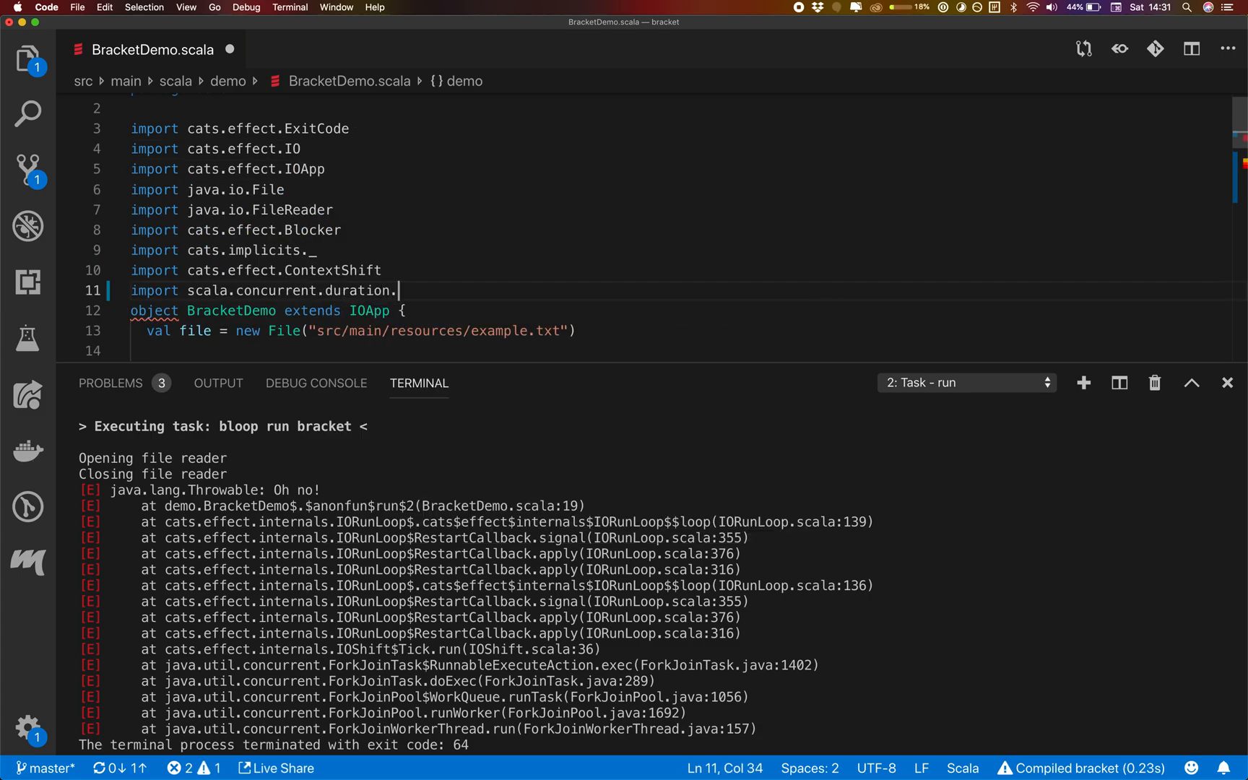
text(_)
key(super+s)
key(super+shift+m)
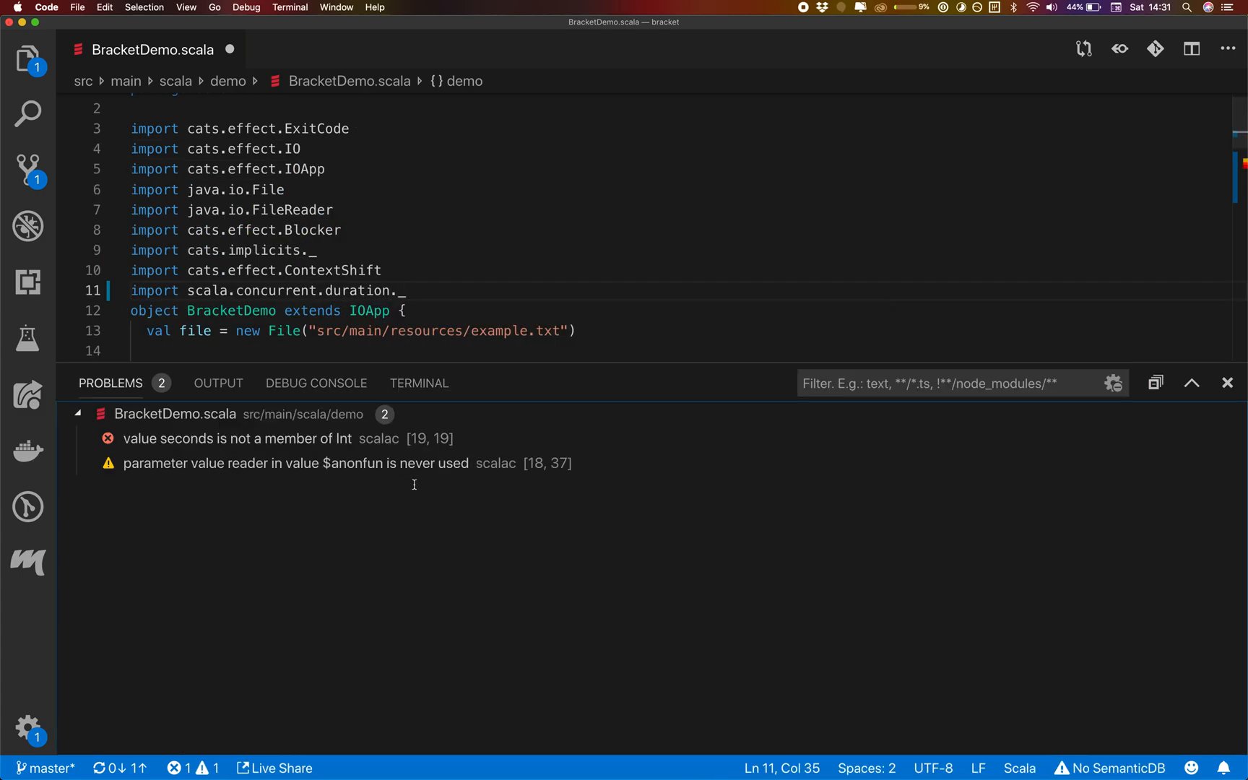
key(super+j)
- Delete the commented-out read line and blank line below .rethrow
click(442, 399)
scroll(441, 400, down, 4)
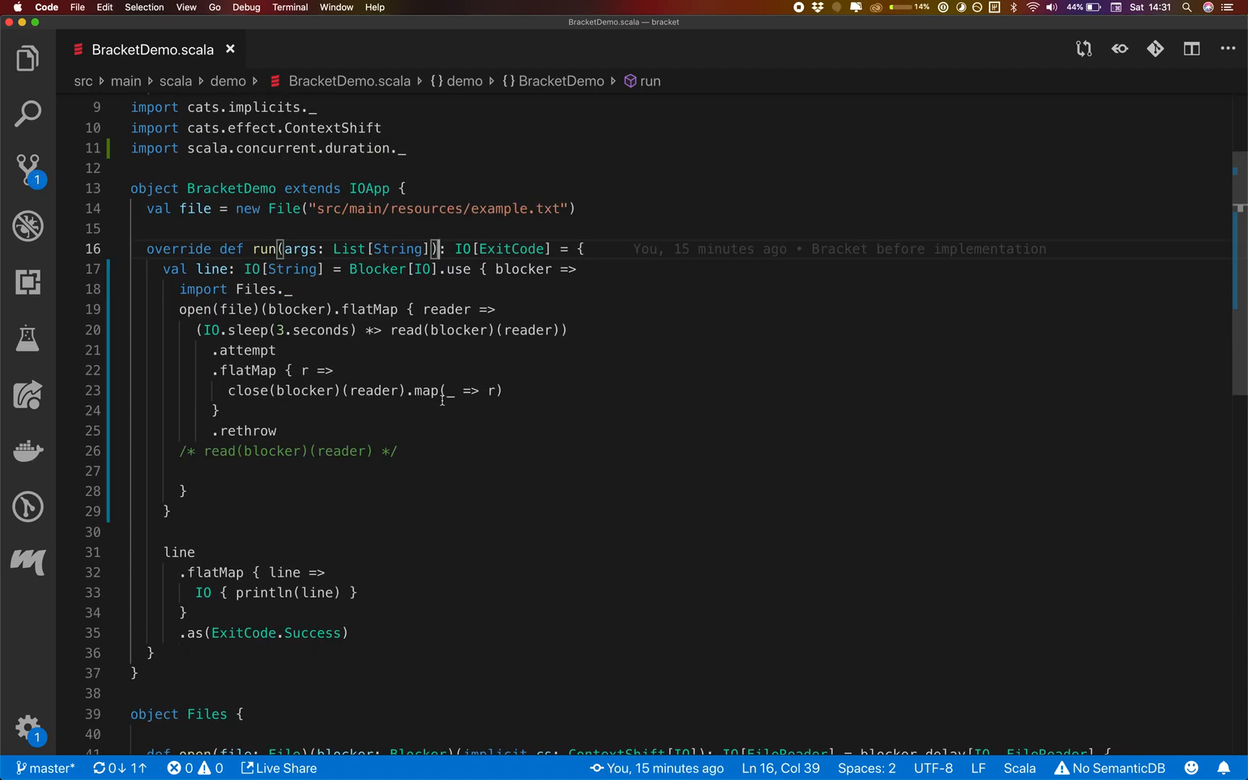
scroll(394, 424, down, 2)
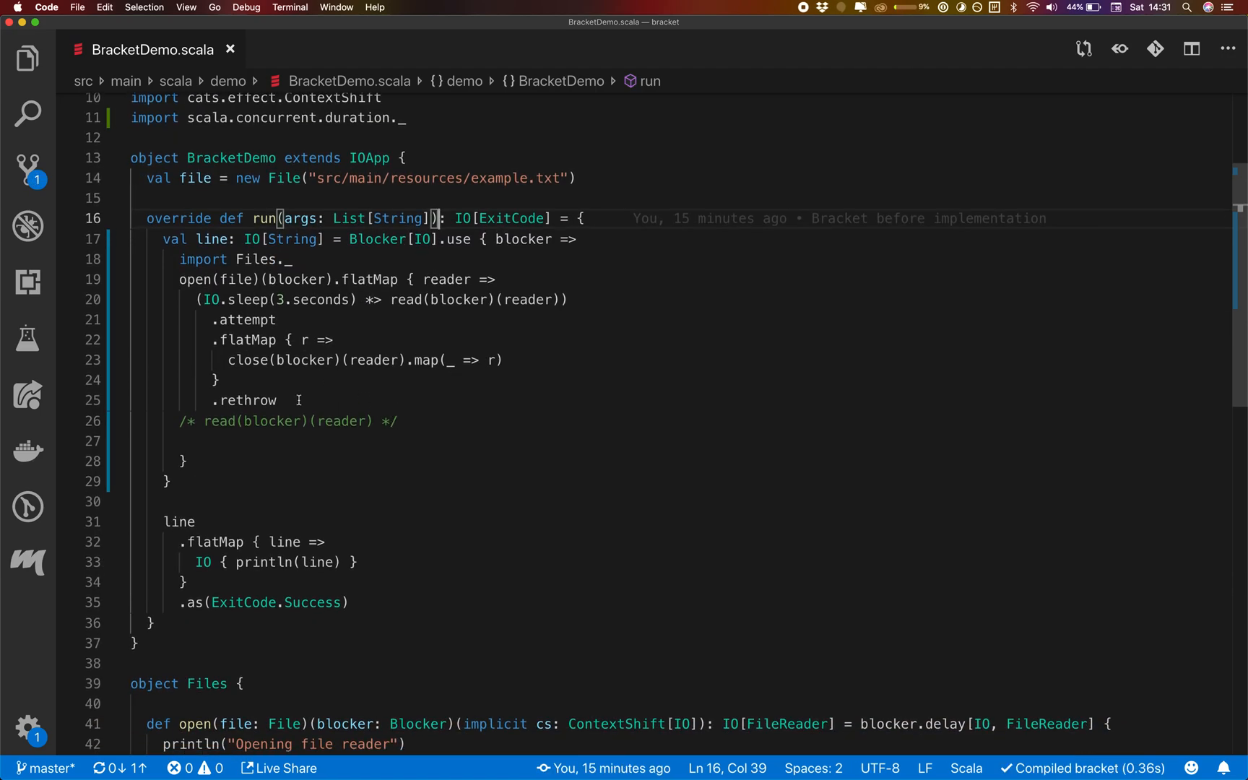
mouse_move(292, 408)
mouse_down()
mouse_move(176, 302)
mouse_move(180, 287)
mouse_up()
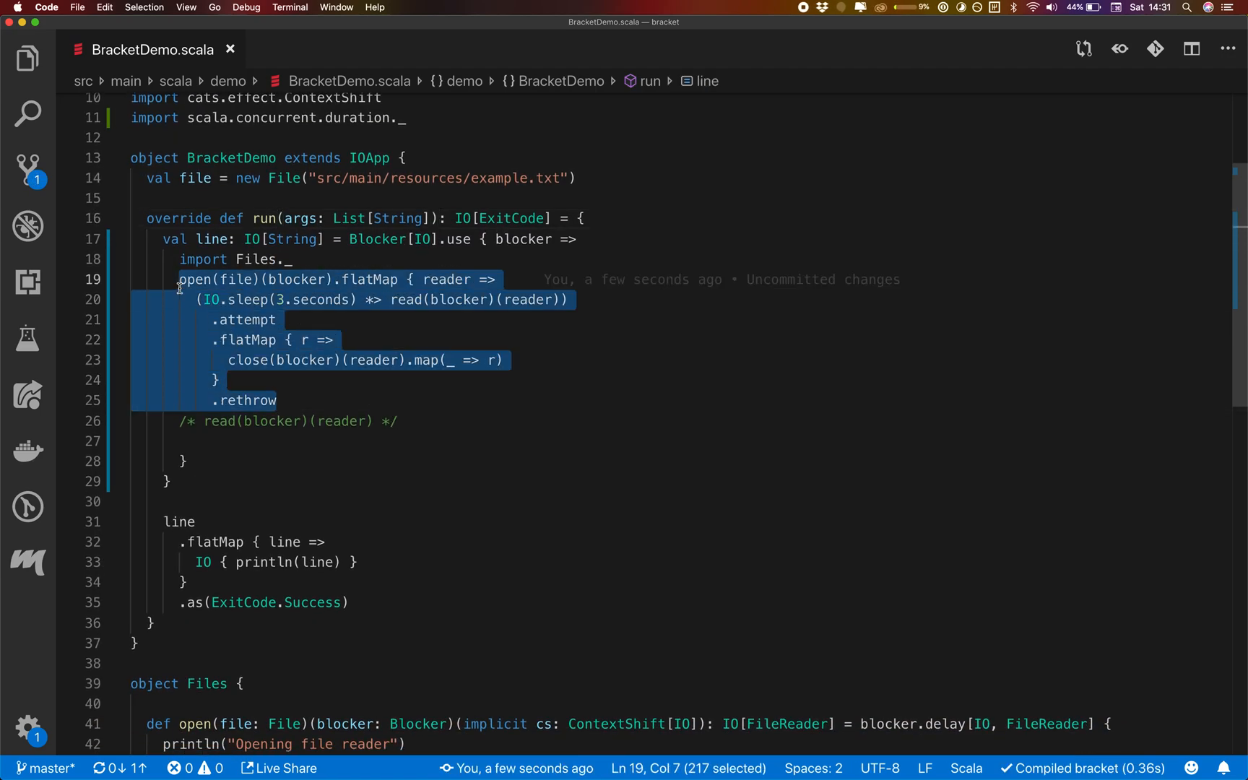
click(221, 421)
key(super+shift+k)
key(super+shift+k)
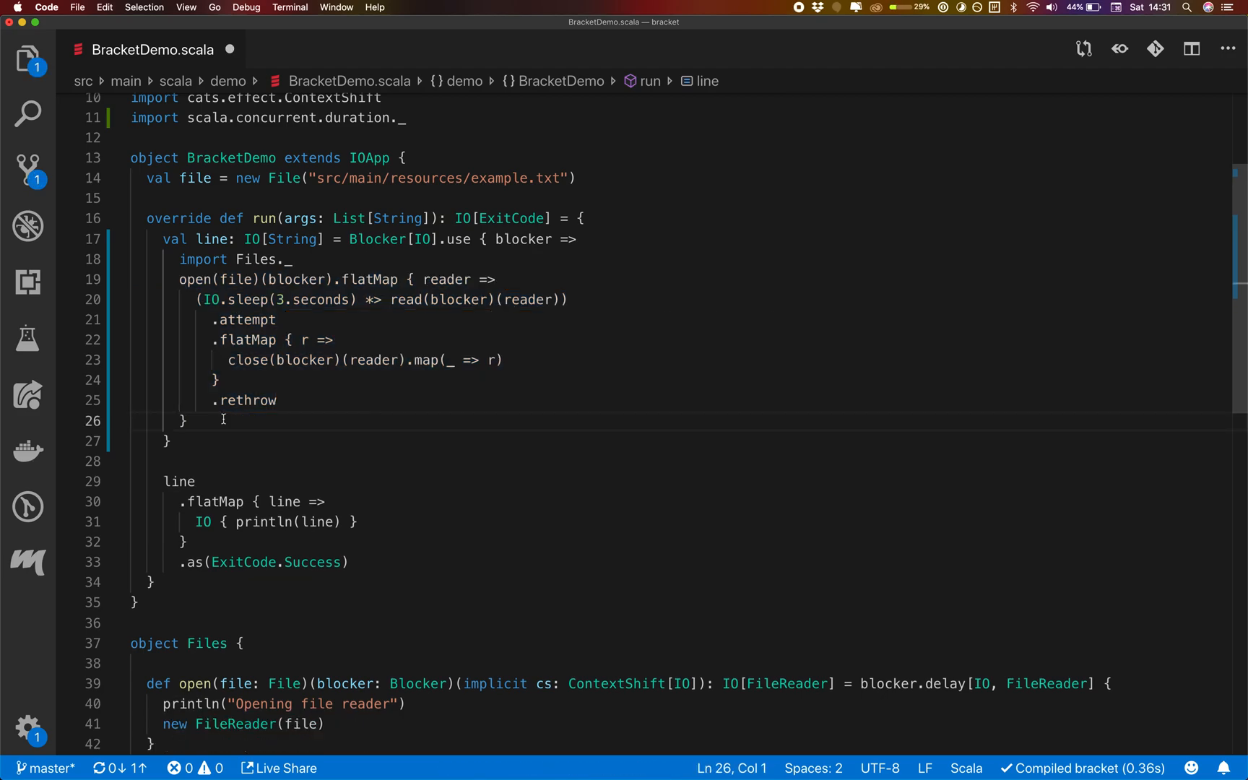
- Append .timeout(2.seconds) after the closing brace and save to reformat
key(super+Right)
text(.)
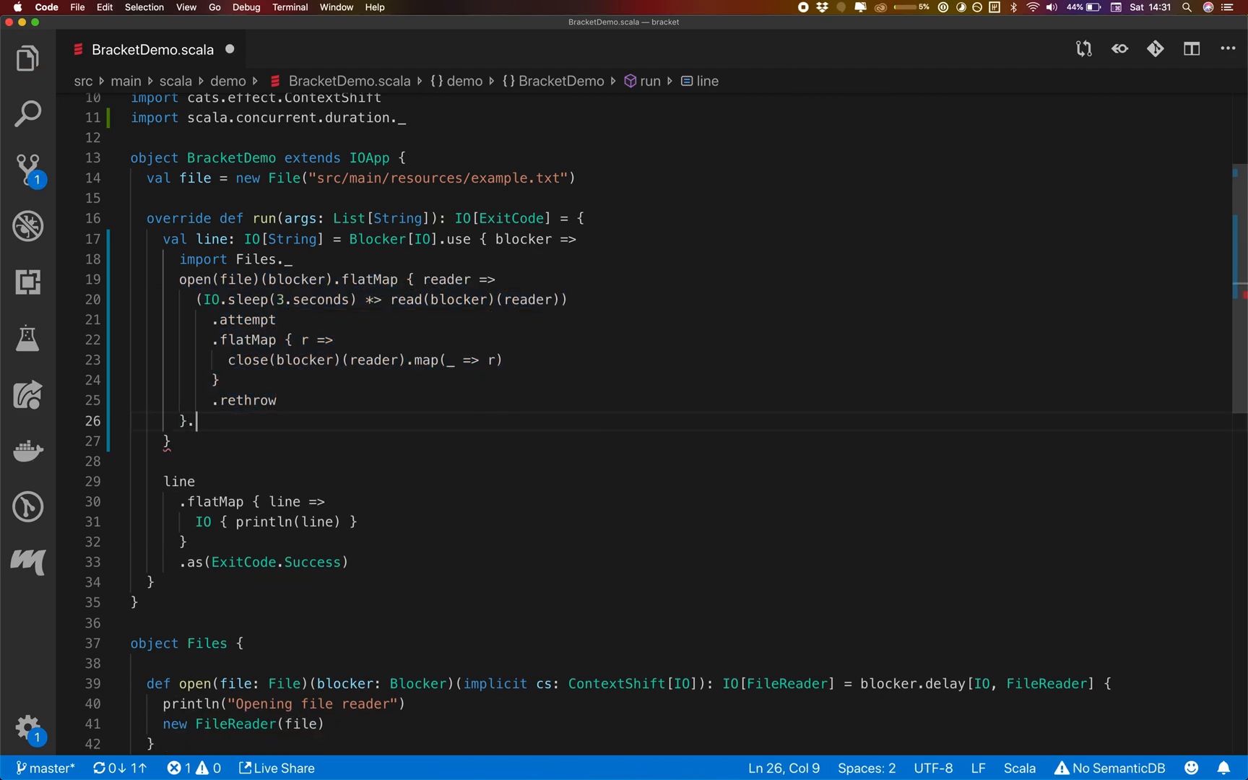
text(timeout(2.)
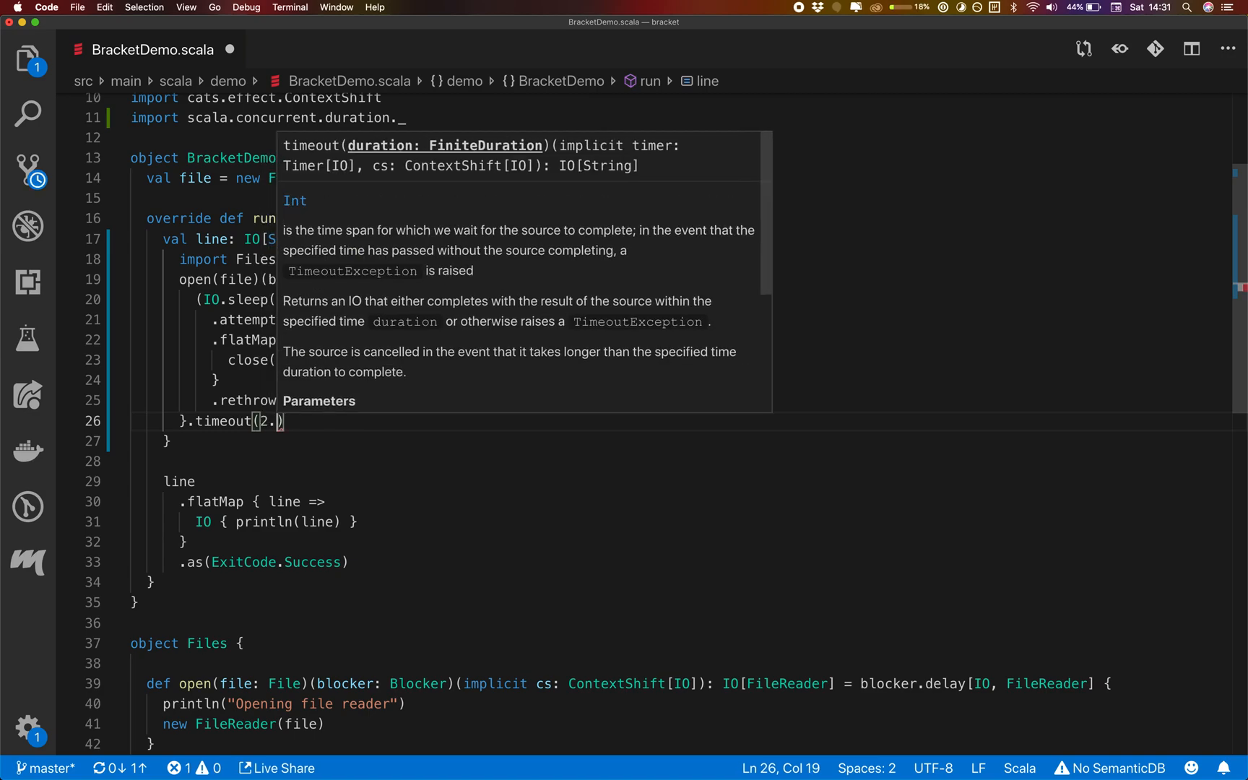
text(seconds))
key(Escape)
click(284, 300)
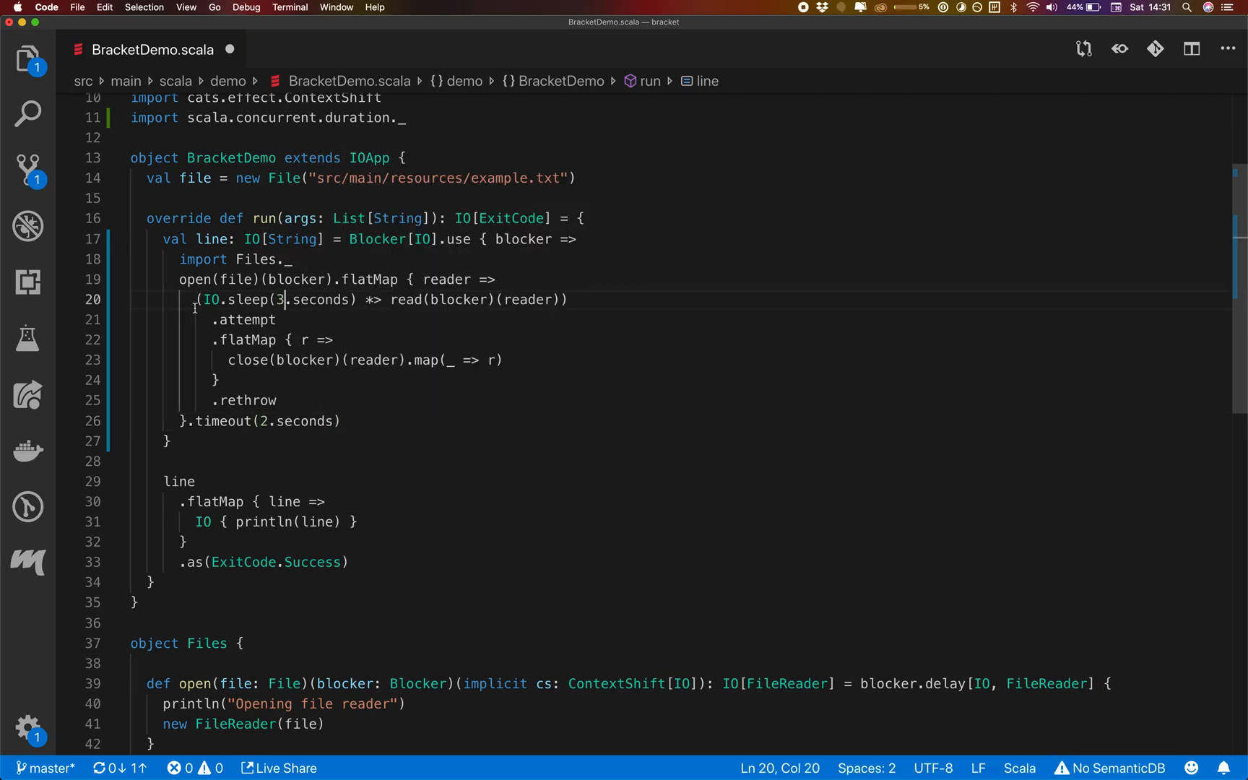
drag(197, 299, 357, 300)
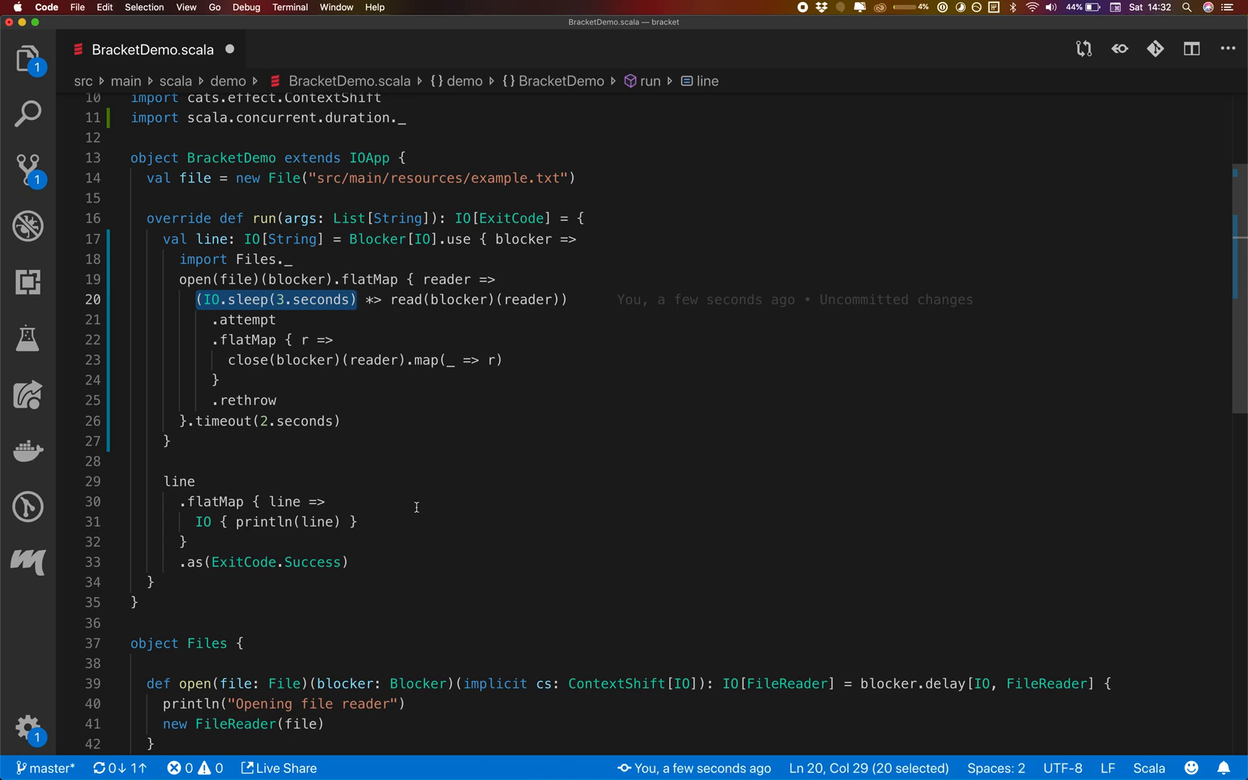
key(super+s)
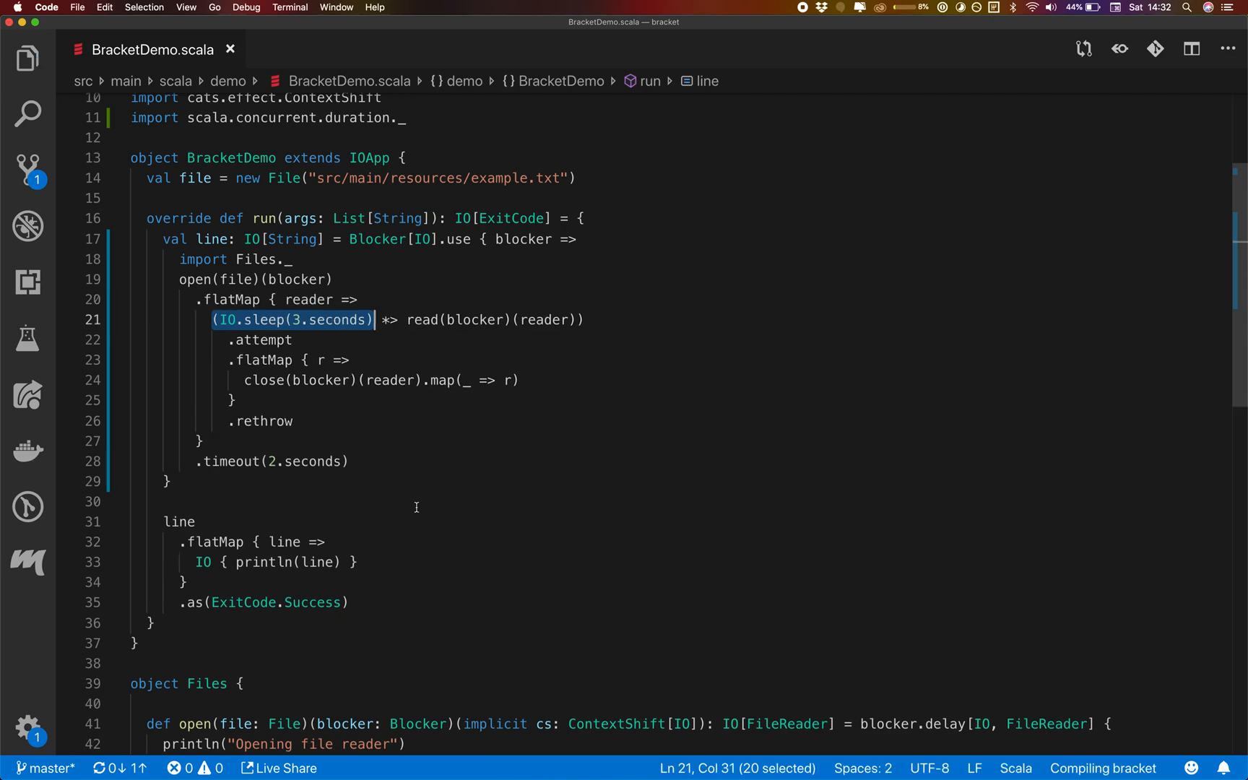
- Trial-move the .attempt…rethrow block below the flatMap's closing brace and save
click(379, 342)
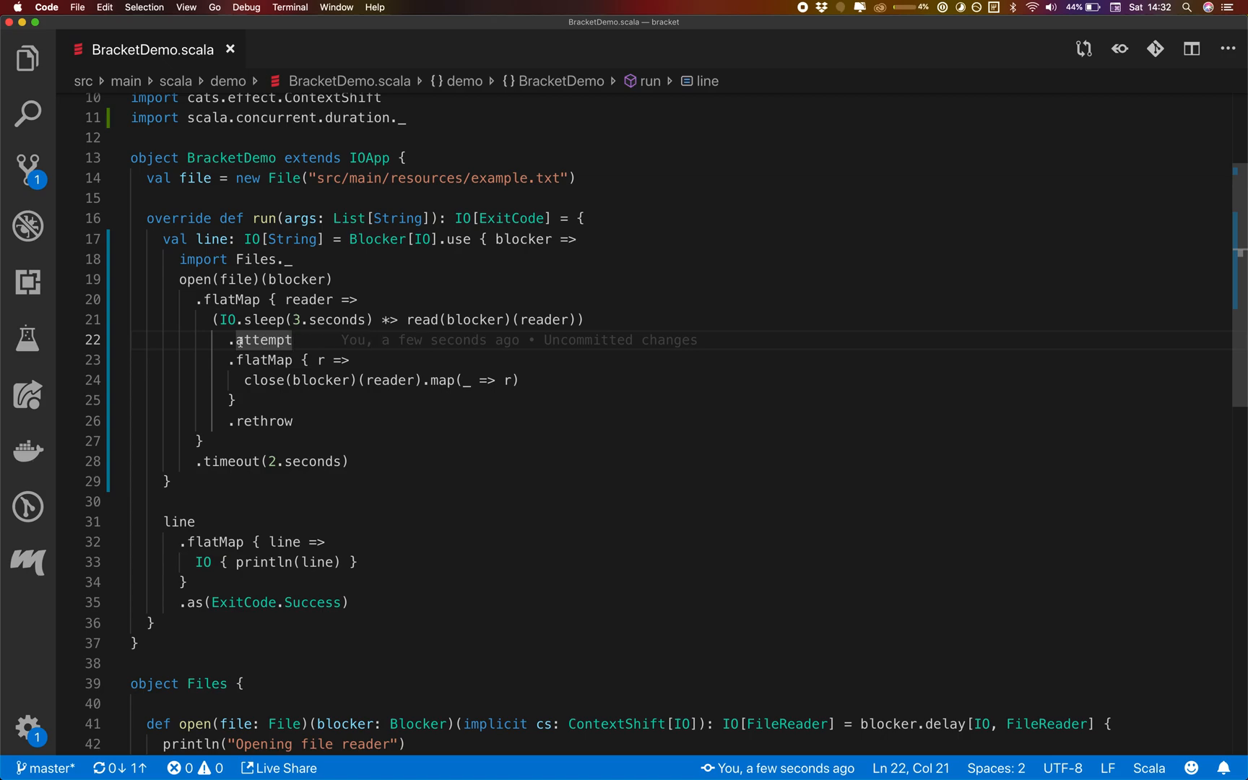
drag(230, 341, 359, 419)
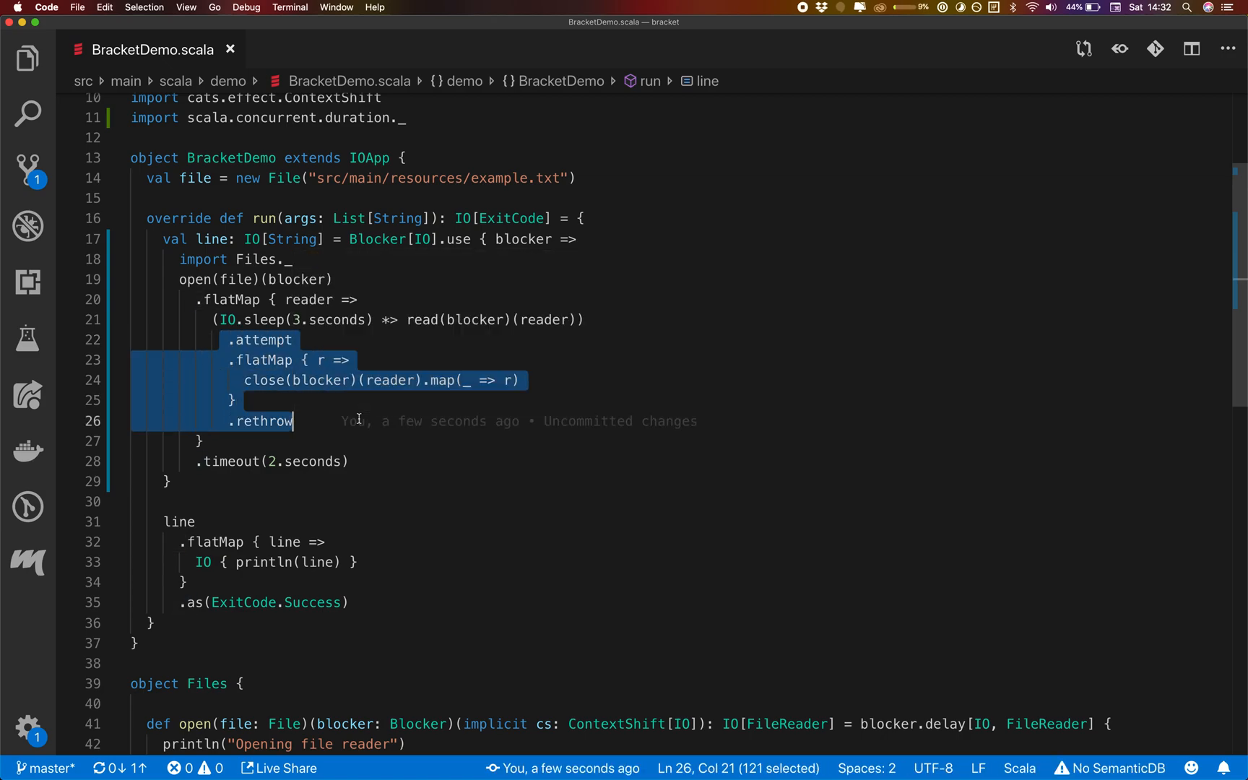
key(BackSpace)
key(Down)
text(.attempt         .flatMap { r =>           close(blocker)(reader).map(_ => r)         }         .rethrow)
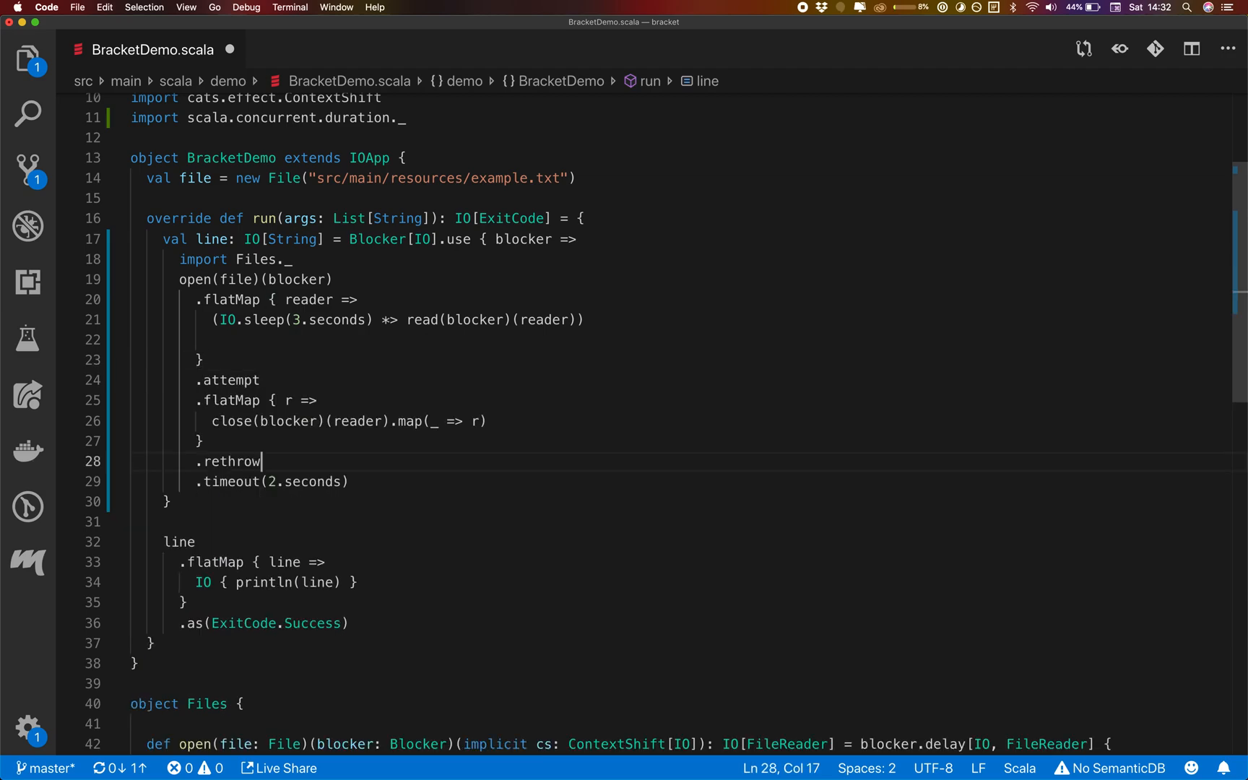
drag(207, 359, 179, 282)
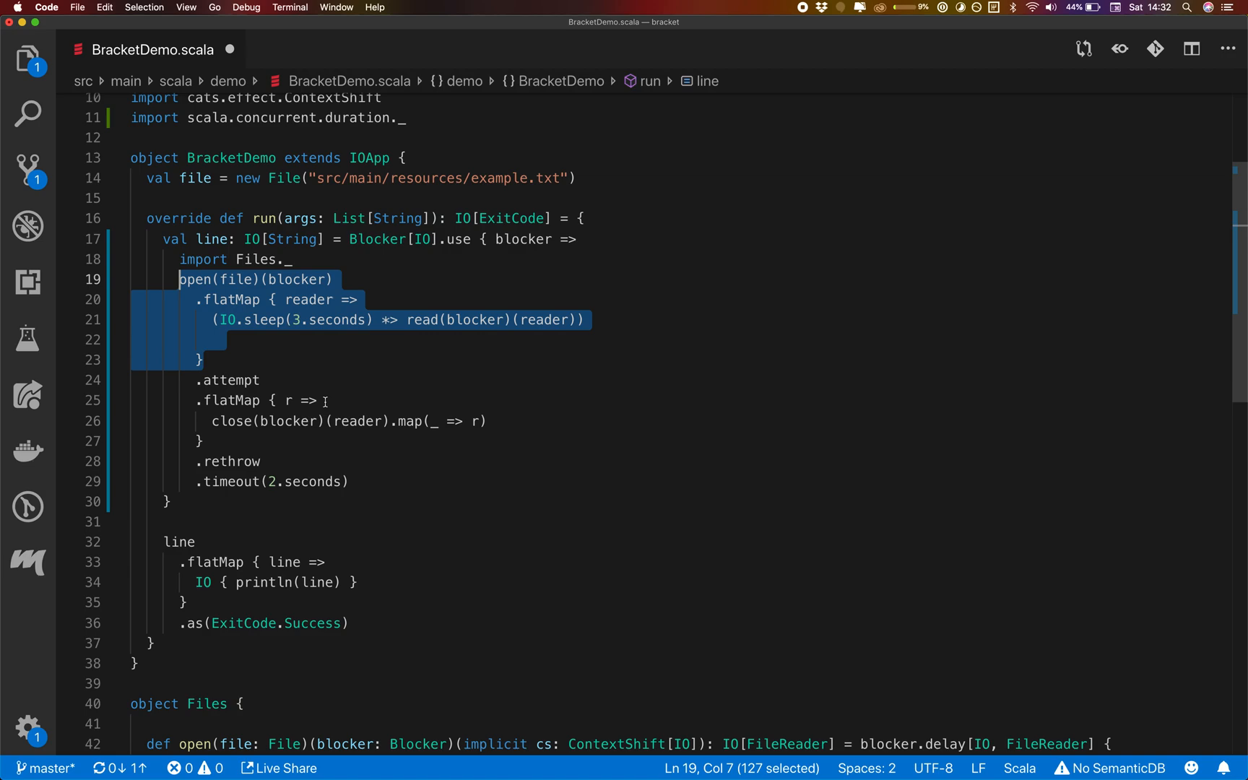
mouse_move(289, 421)
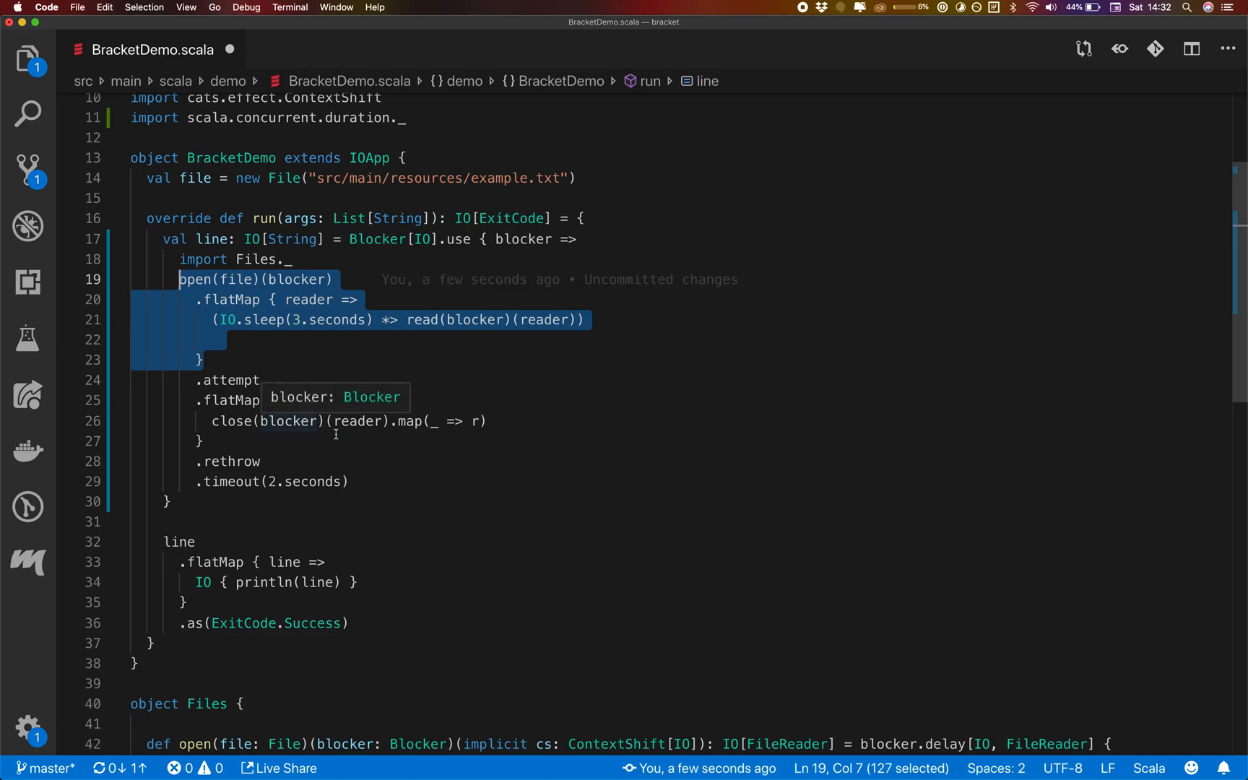
click(335, 433)
key(super+s)
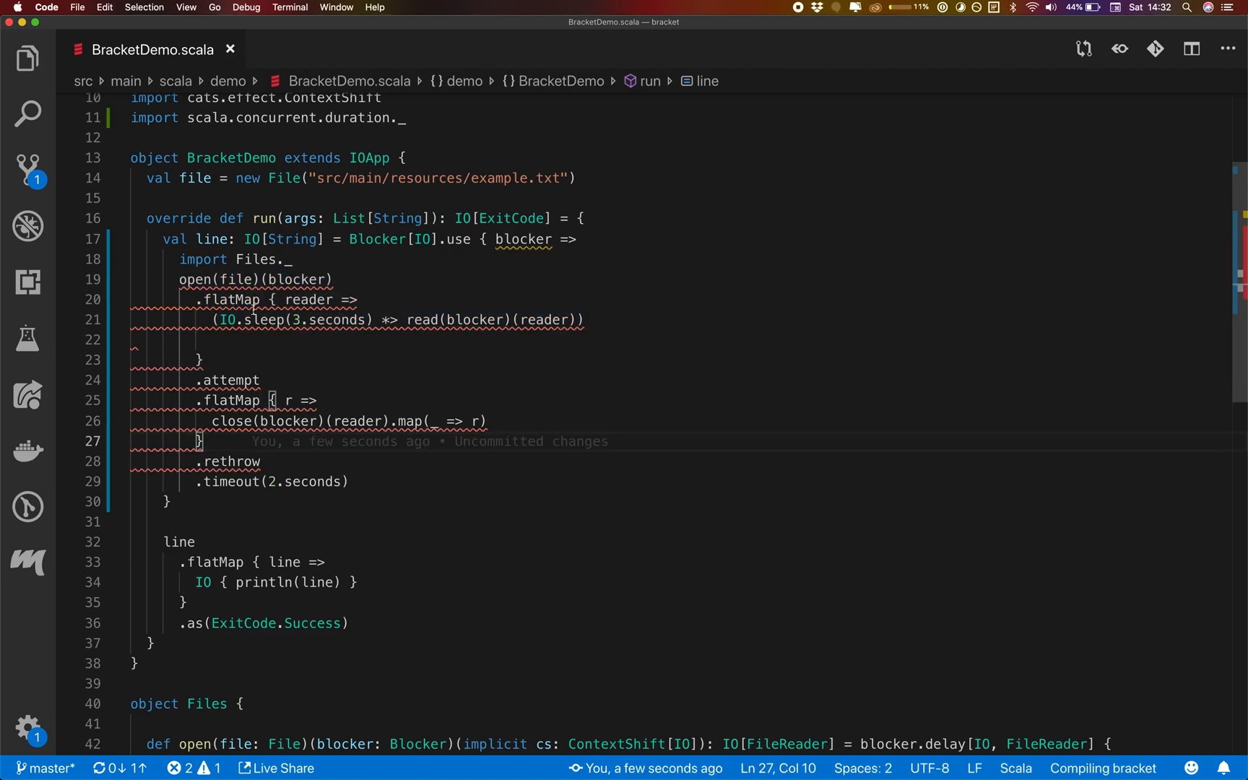
- Move the block back inside the flatMap, save, and run the bloop run bracket task
key(space)
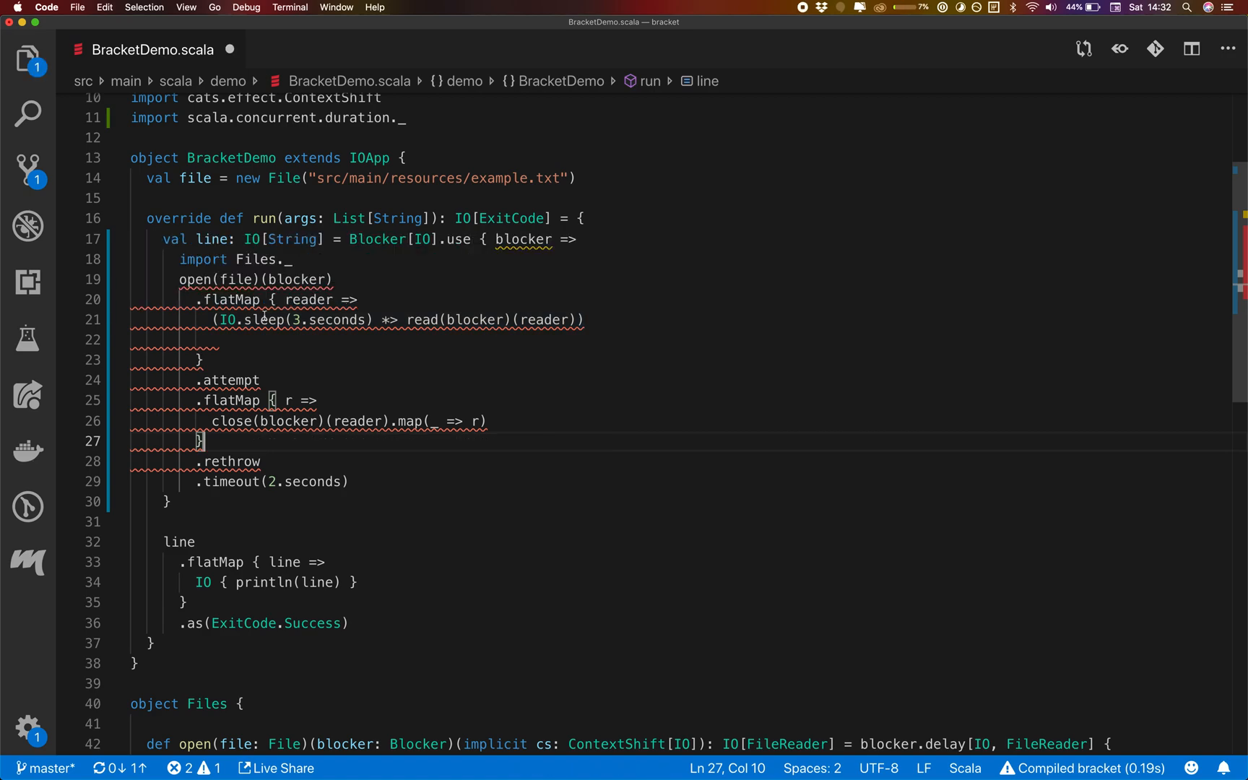
key(shift+Down)
key(shift+Down)
key(shift+Down)
key(super+x)
key(Up)
key(Up)
key(super+v)
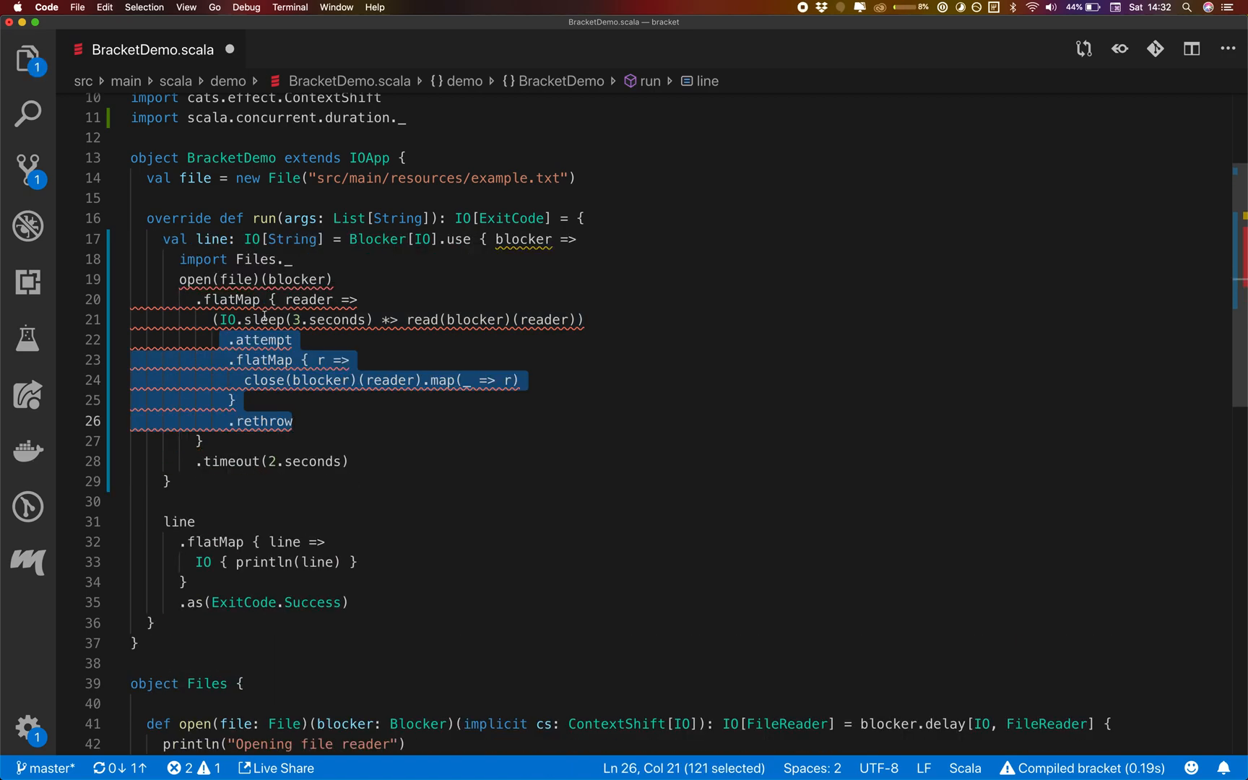
key(super+s)
click(269, 339)
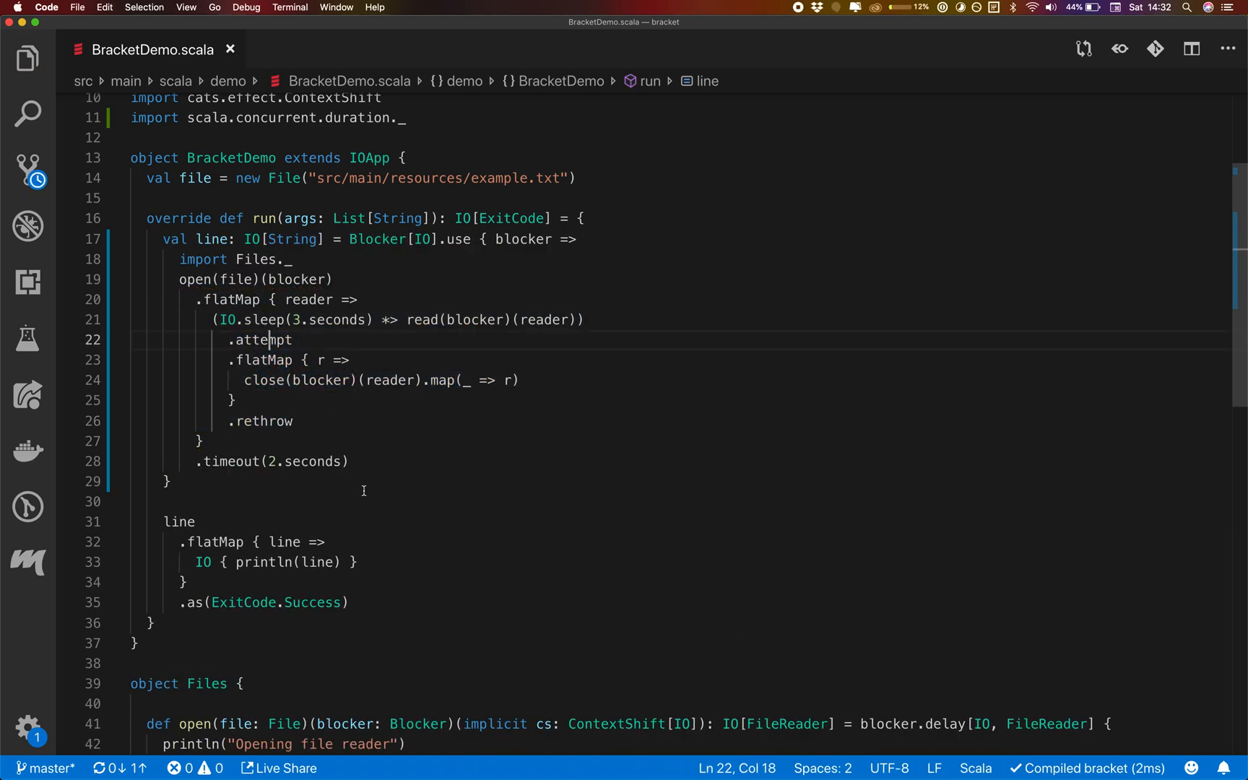
click(237, 461)
key(super+shift+b)
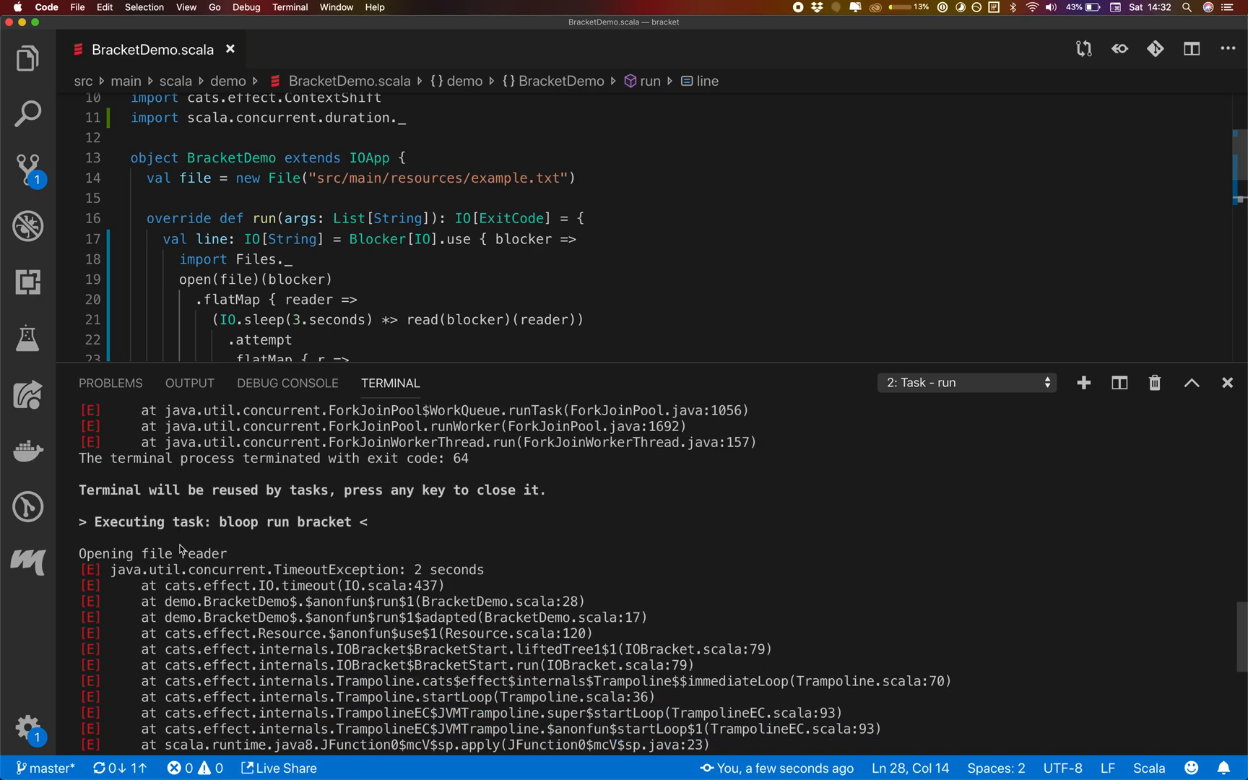
drag(250, 554, 250, 554)
- Highlight the Opening file reader output line, then close the task and zsh terminals
triple_click(251, 554)
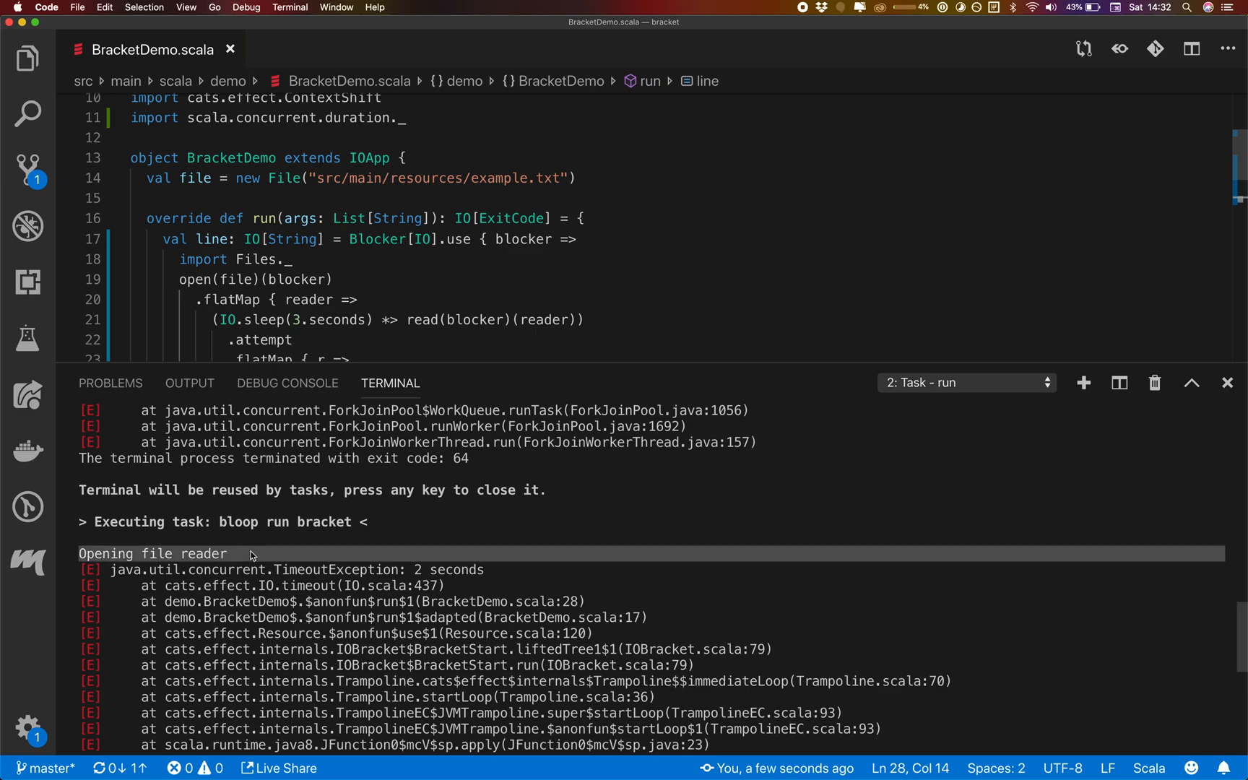
click(251, 553)
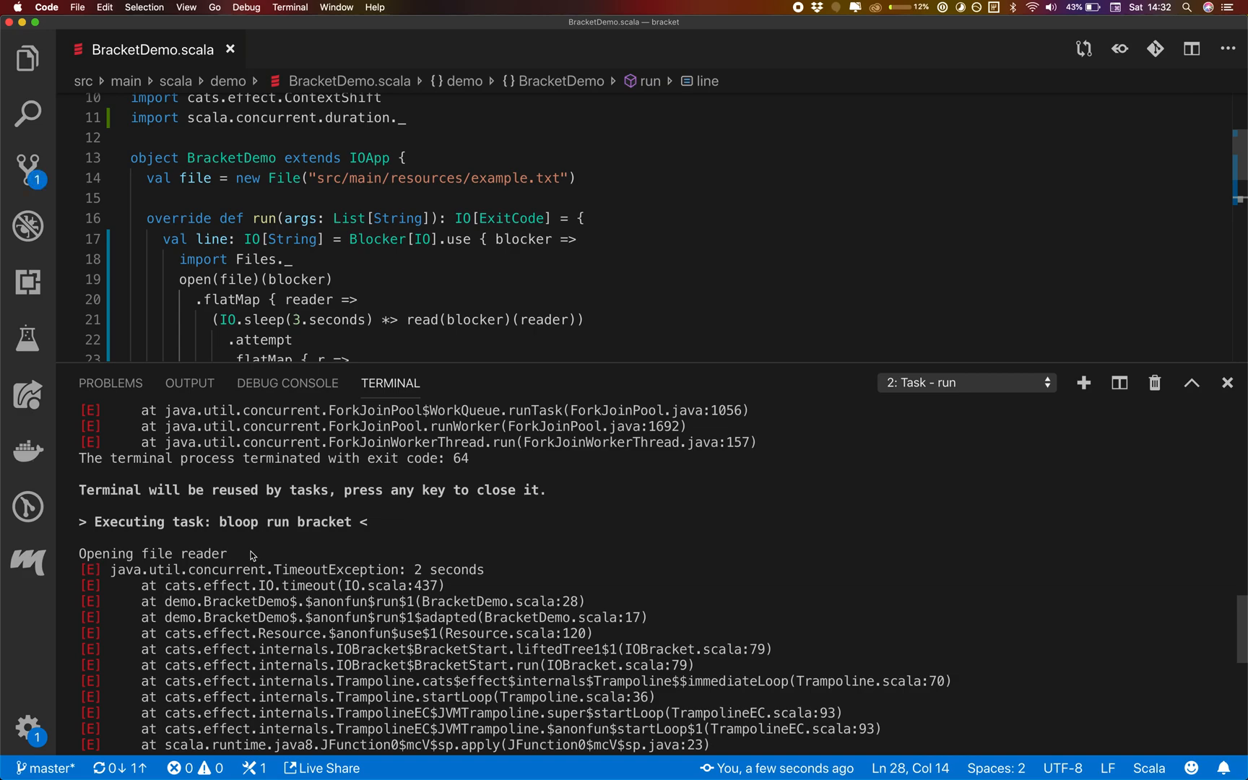
text(a)
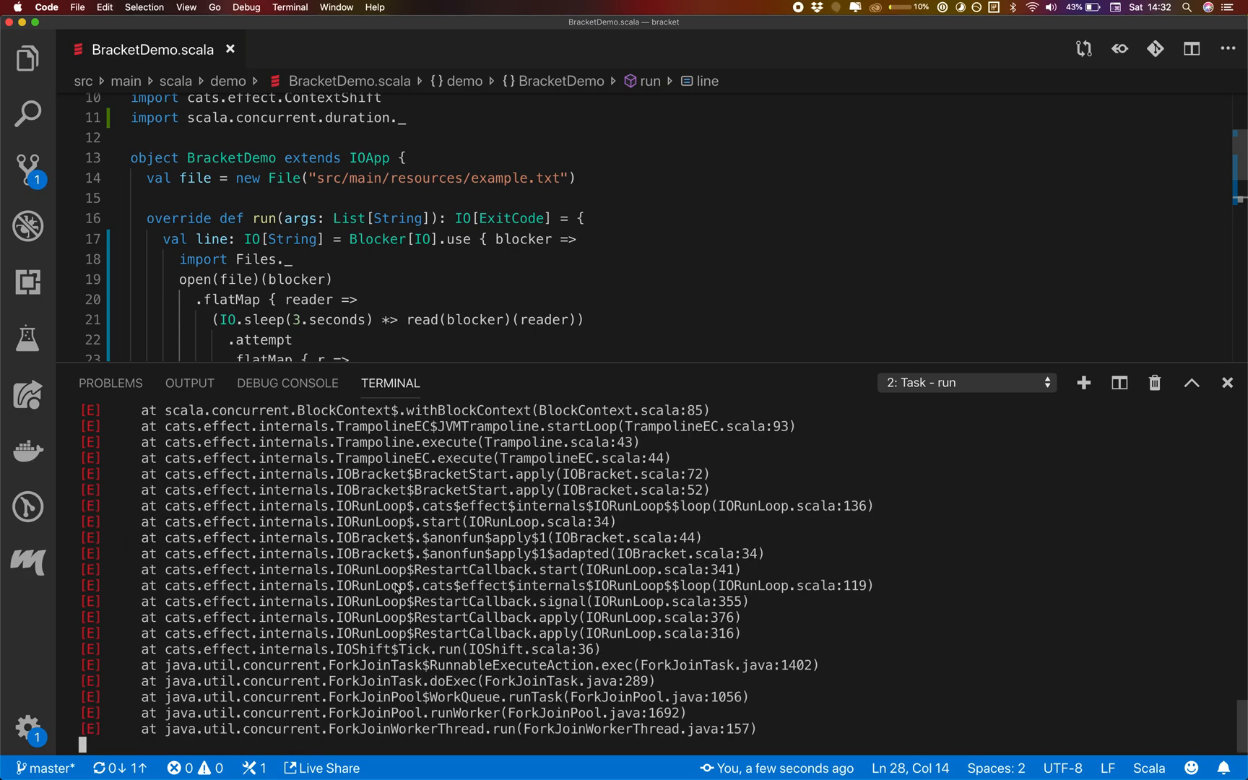
key(Return)
key(ctrl+d)
- Hide the panel and change flatMap on line 20 to bracket via autocomplete
key(super+j)
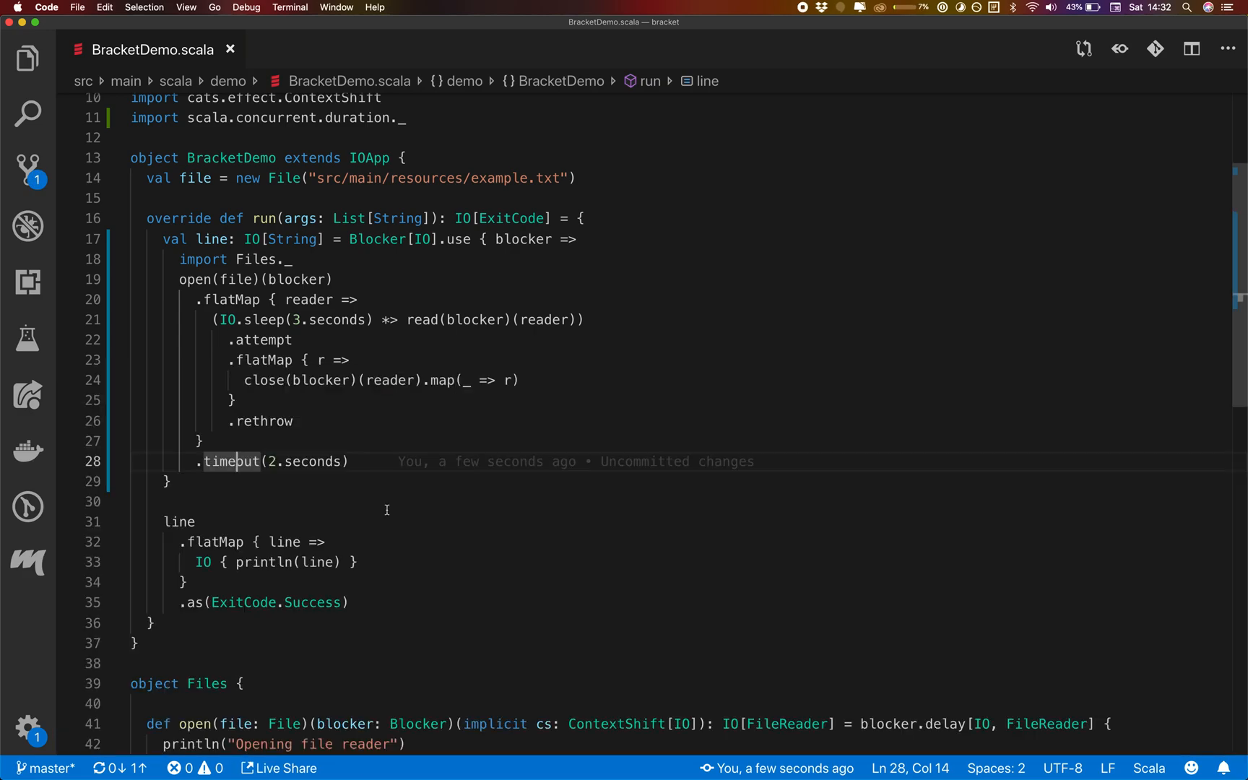
key(Up)
key(Up)
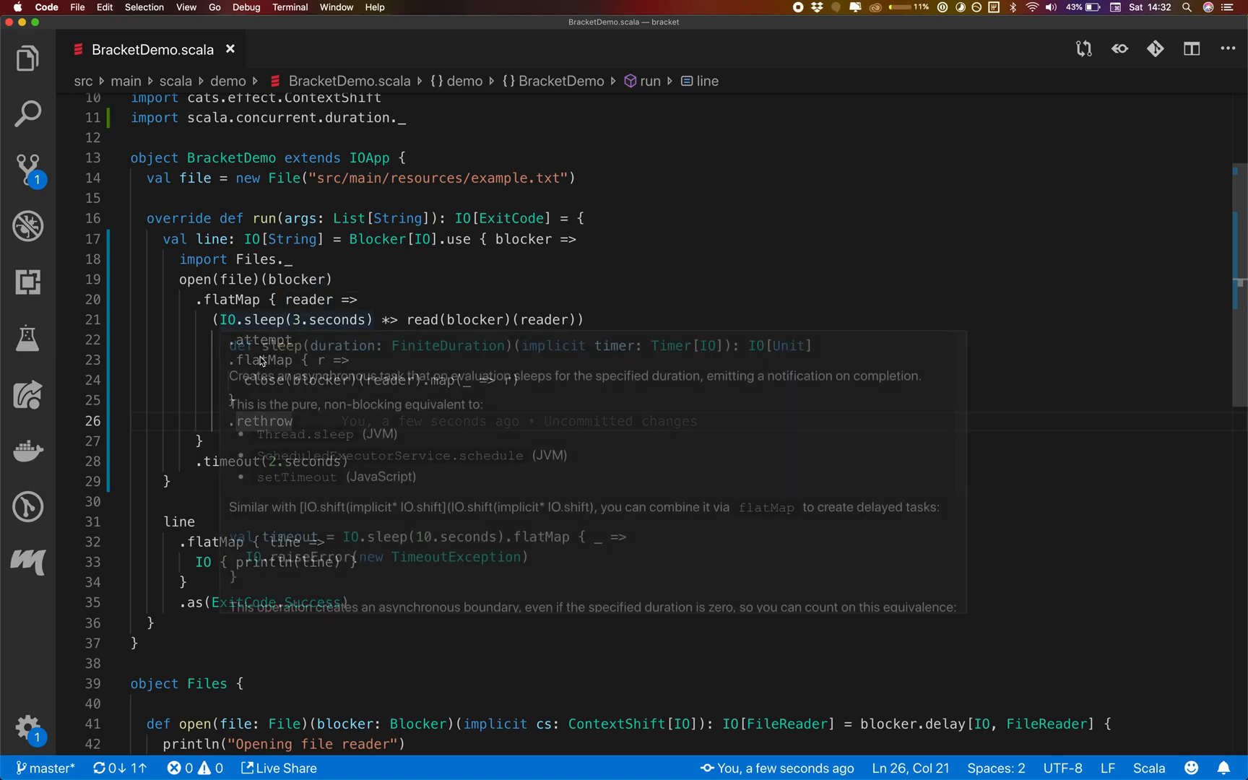
double_click(232, 299)
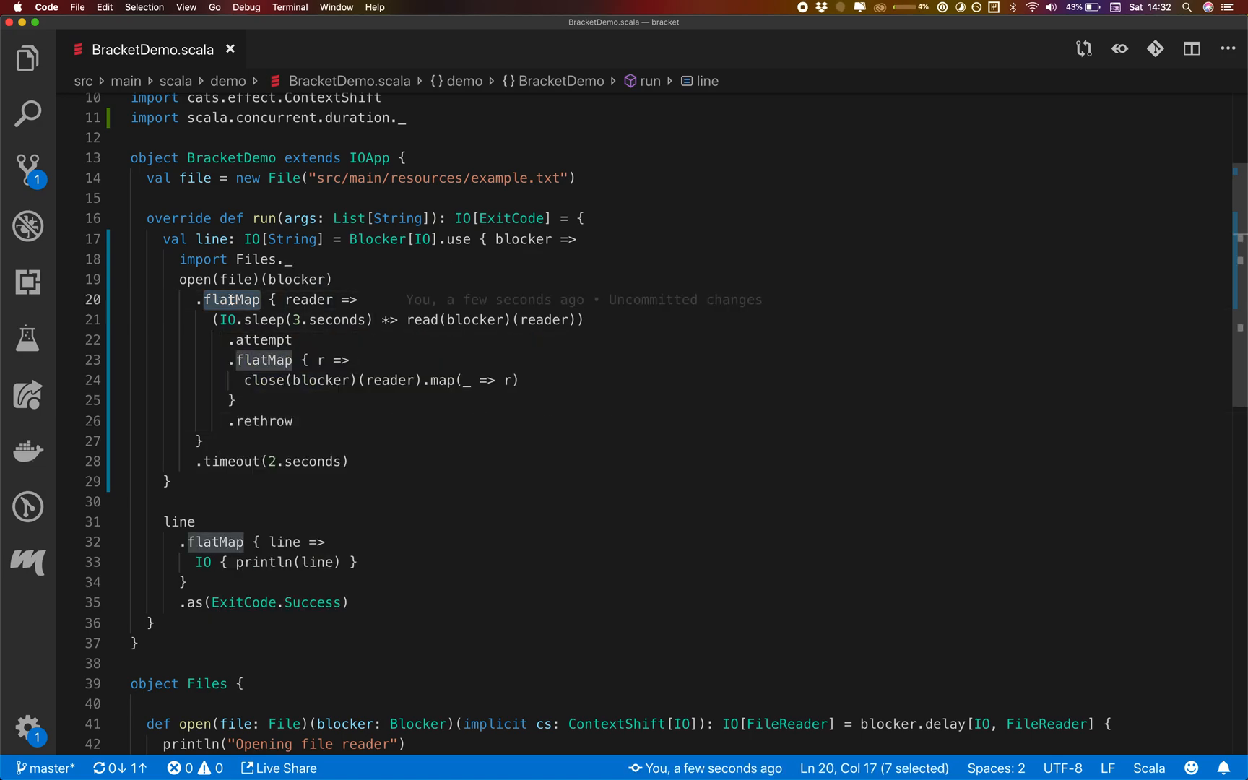
text(bracket)
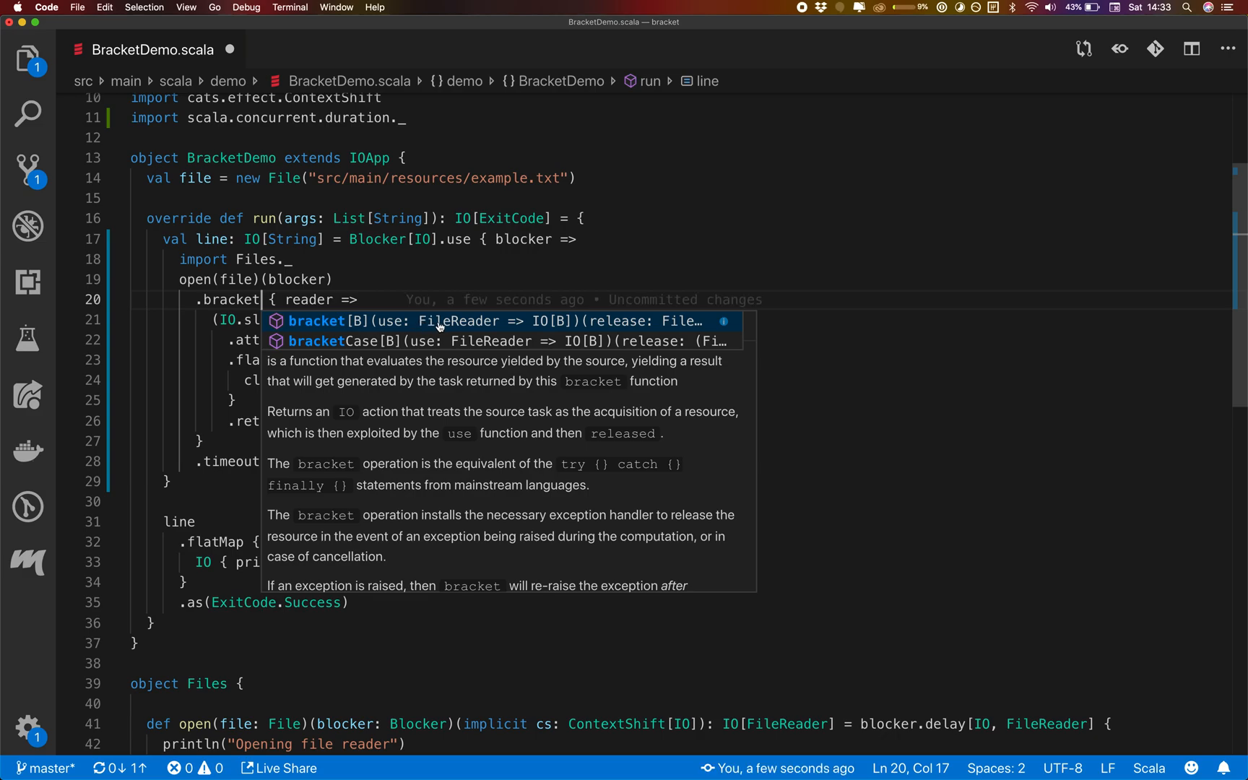
key(Right)
key(Right)
key(Right)
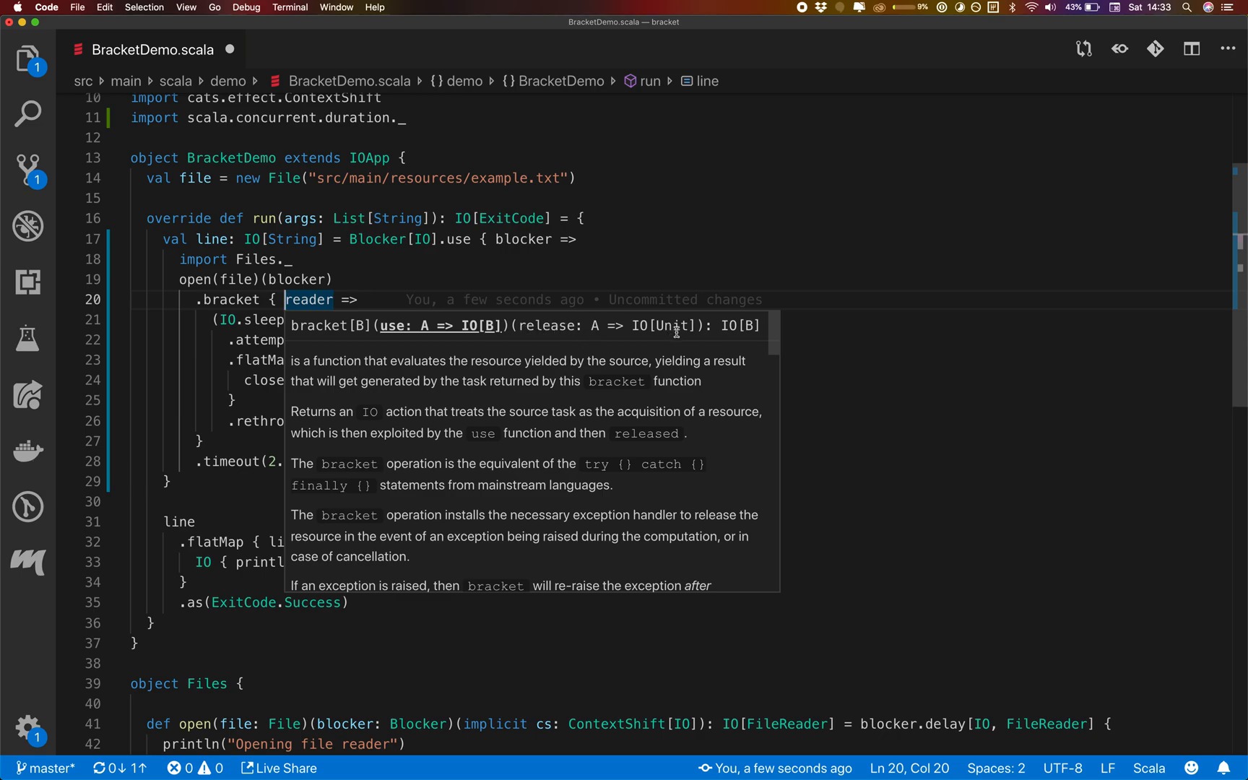
click(510, 256)
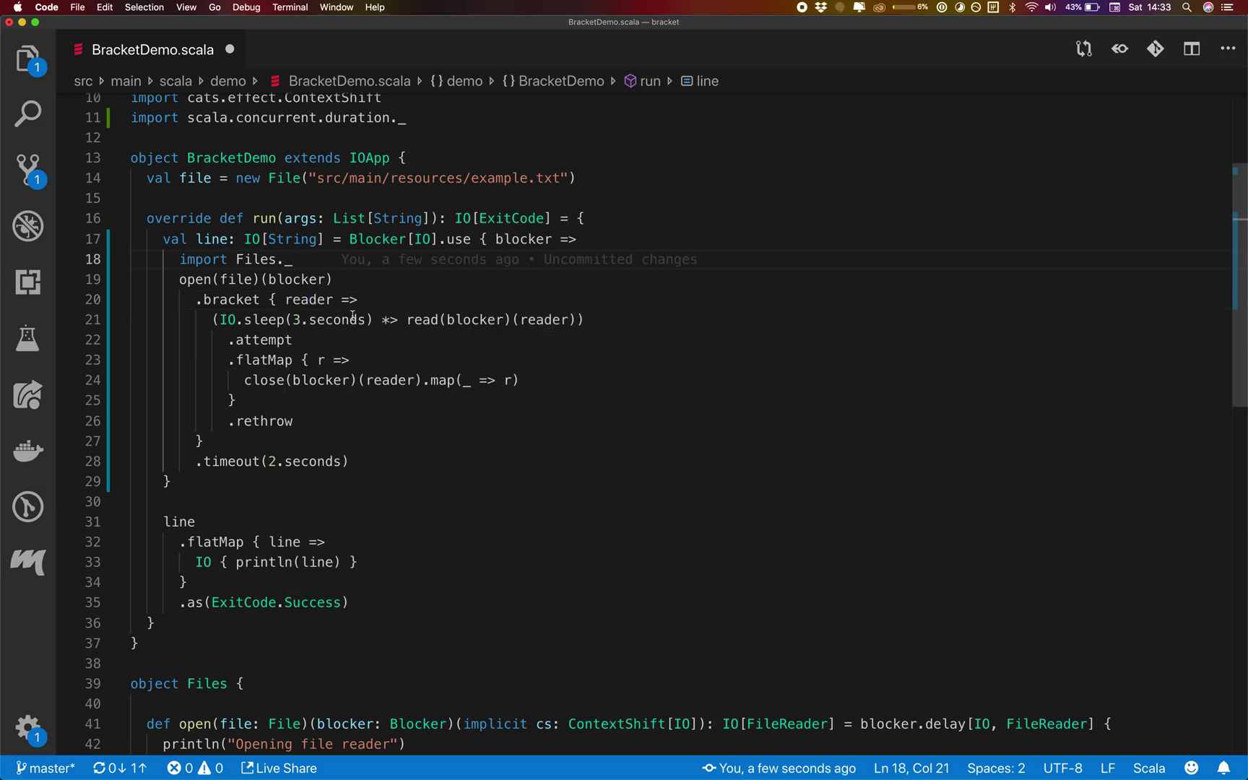
- Remove the old close(blocker)(reader) call and the .attempt/.rethrow block after the bracket body, then save
click(246, 379)
key(shift+End)
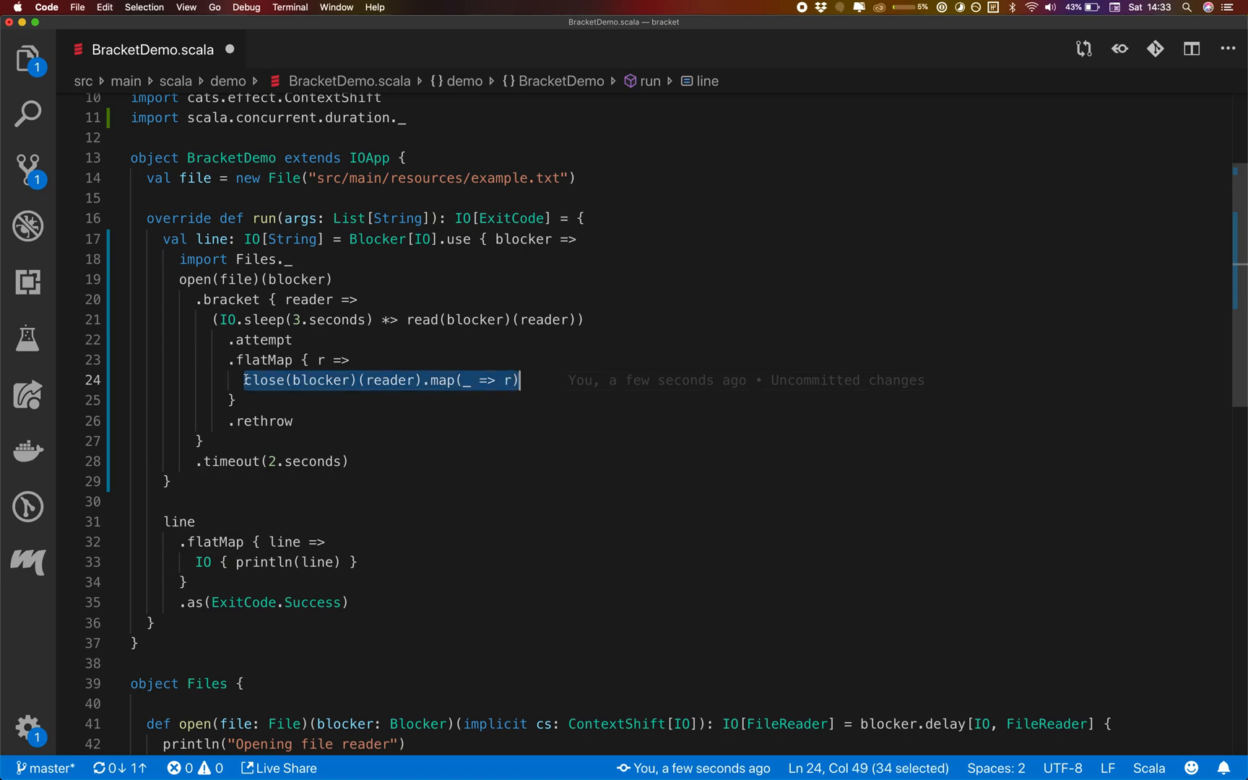
key(shift+Left)
key(shift+Left)
key(shift+Left)
key(shift+Left)
key(shift+Left)
key(shift+Left)
key(shift+Left)
key(shift+Left)
key(shift+Left)
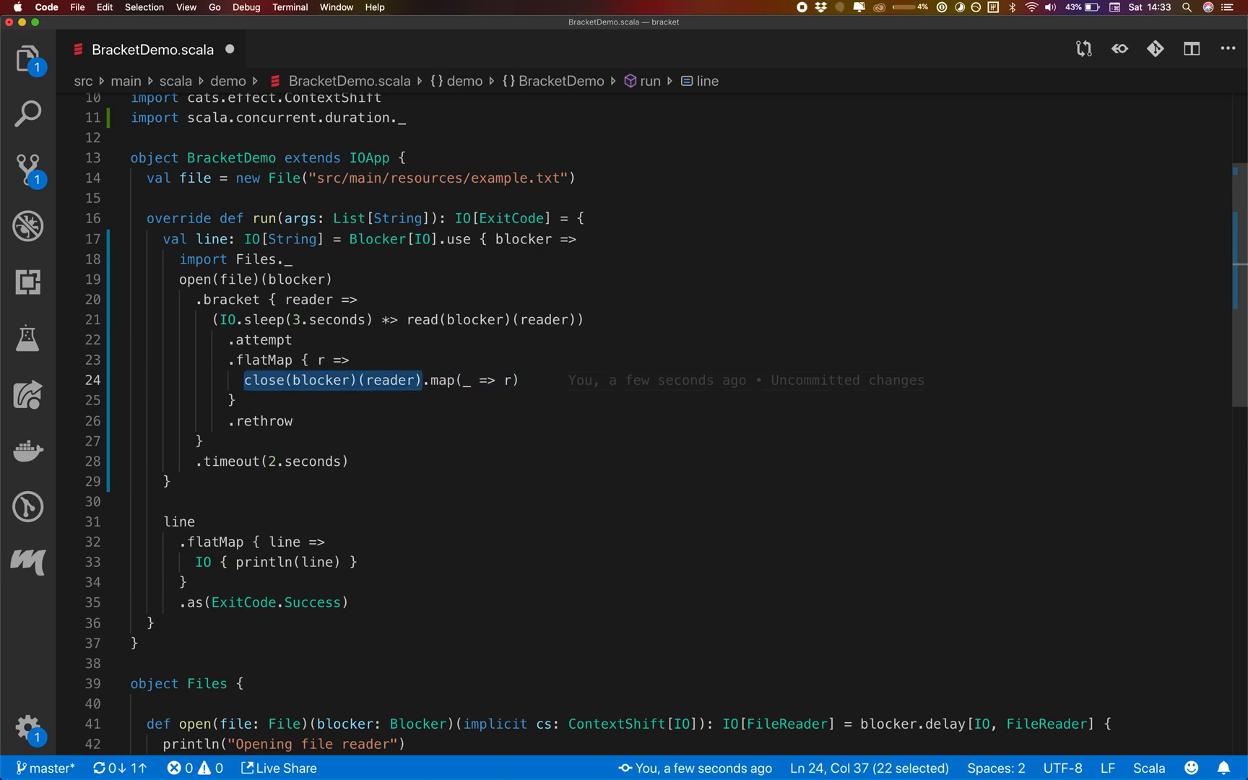
key(BackSpace)
key(shift+Down)
key(shift+Down)
key(shift+Down)
key(shift+End)
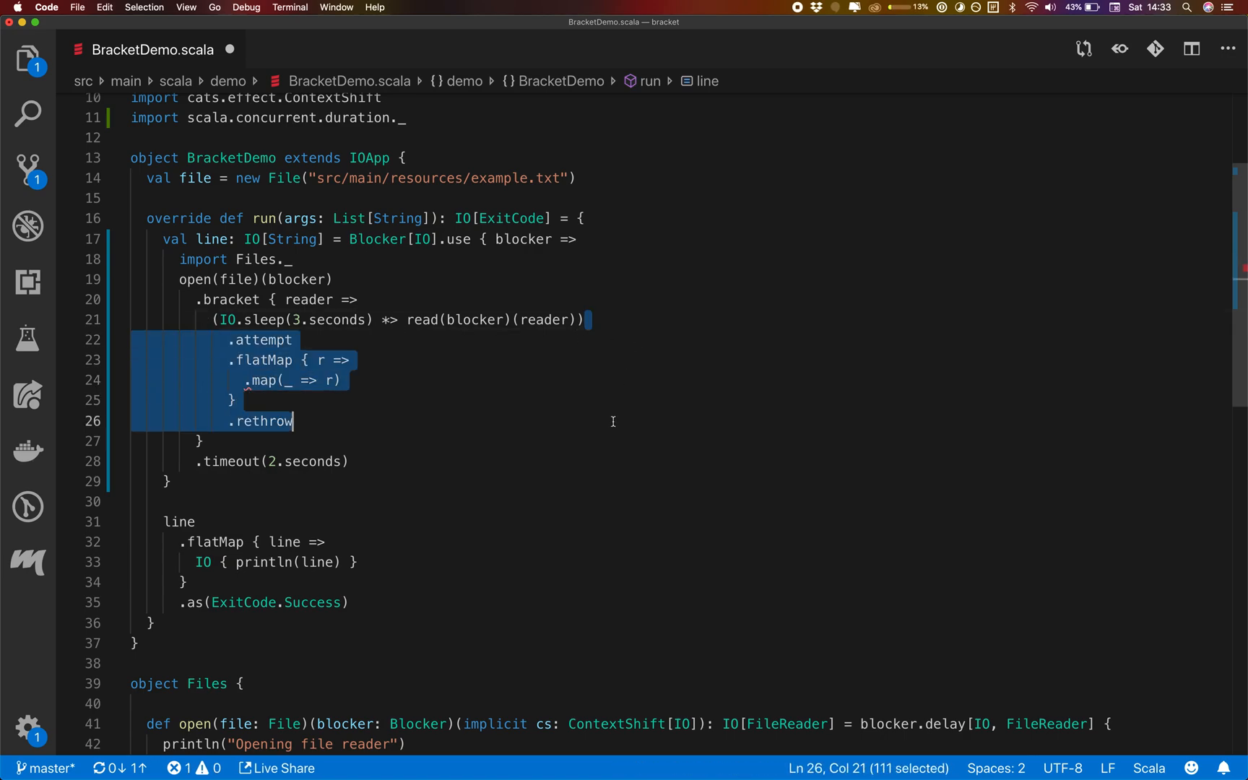
key(BackSpace)
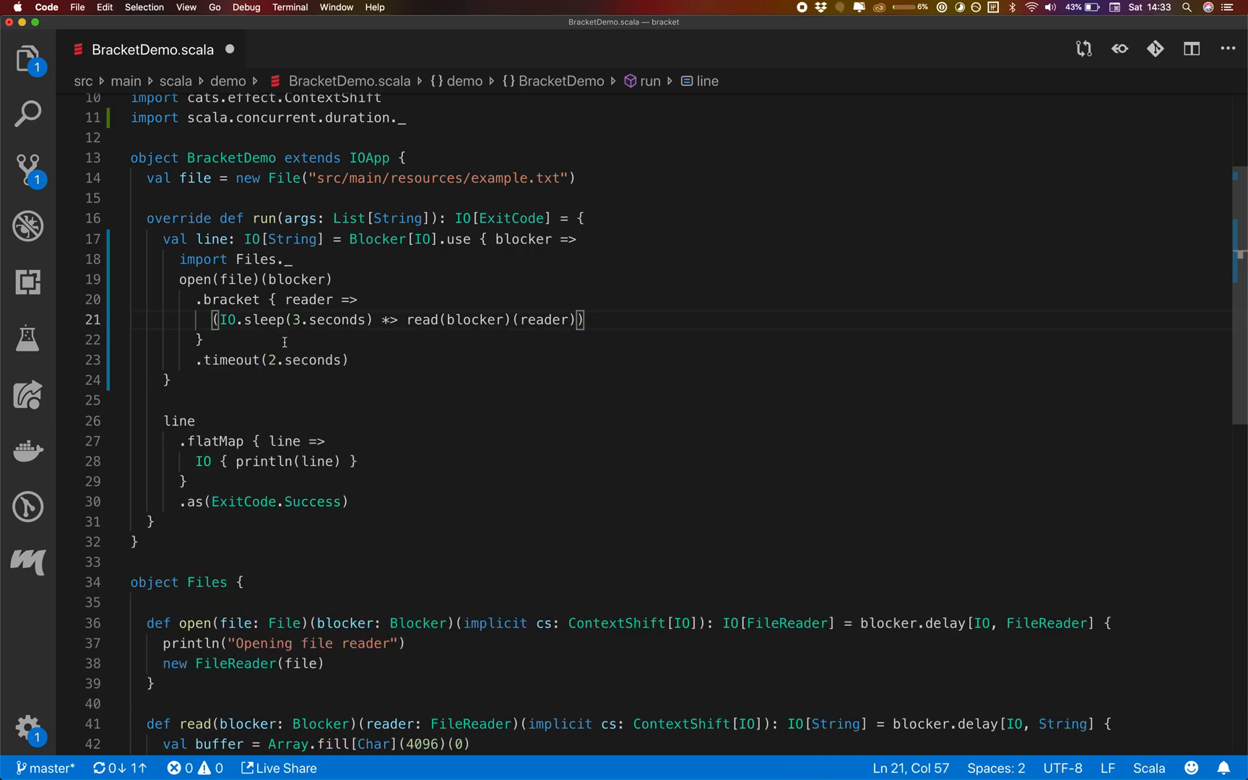
key(Down)
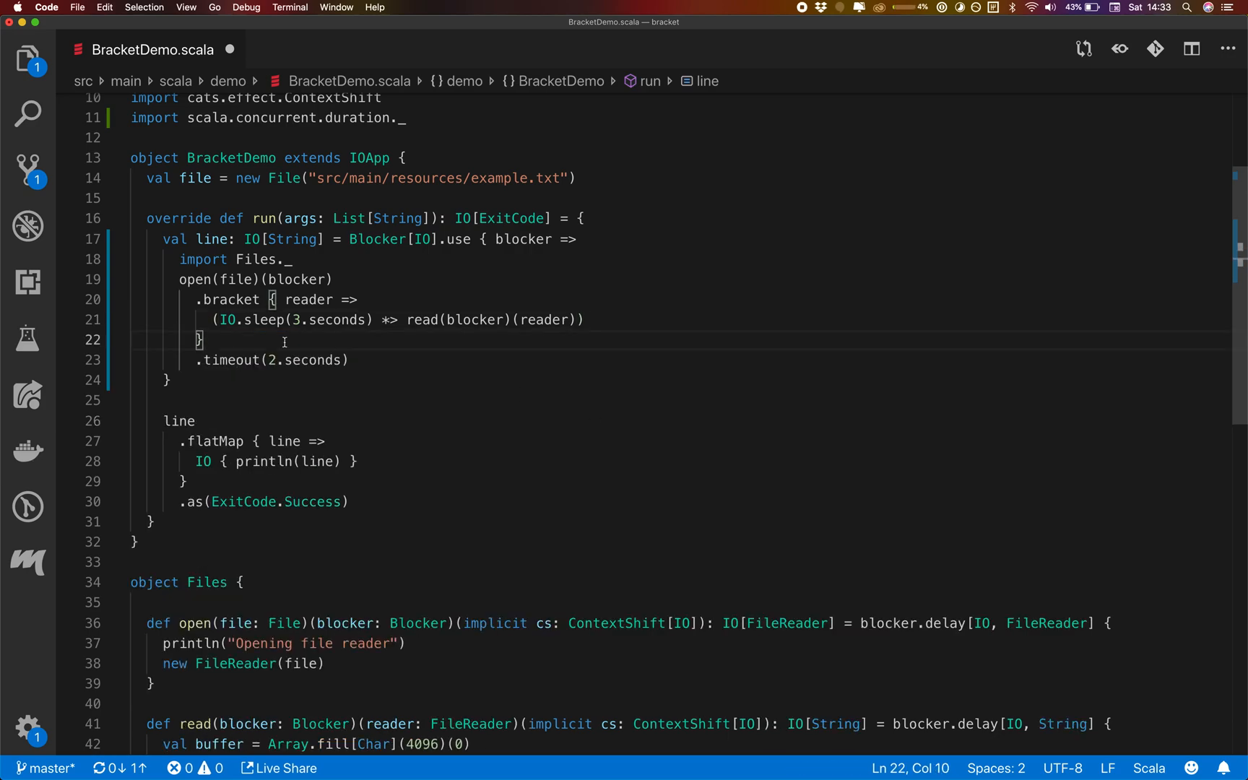
text((close)
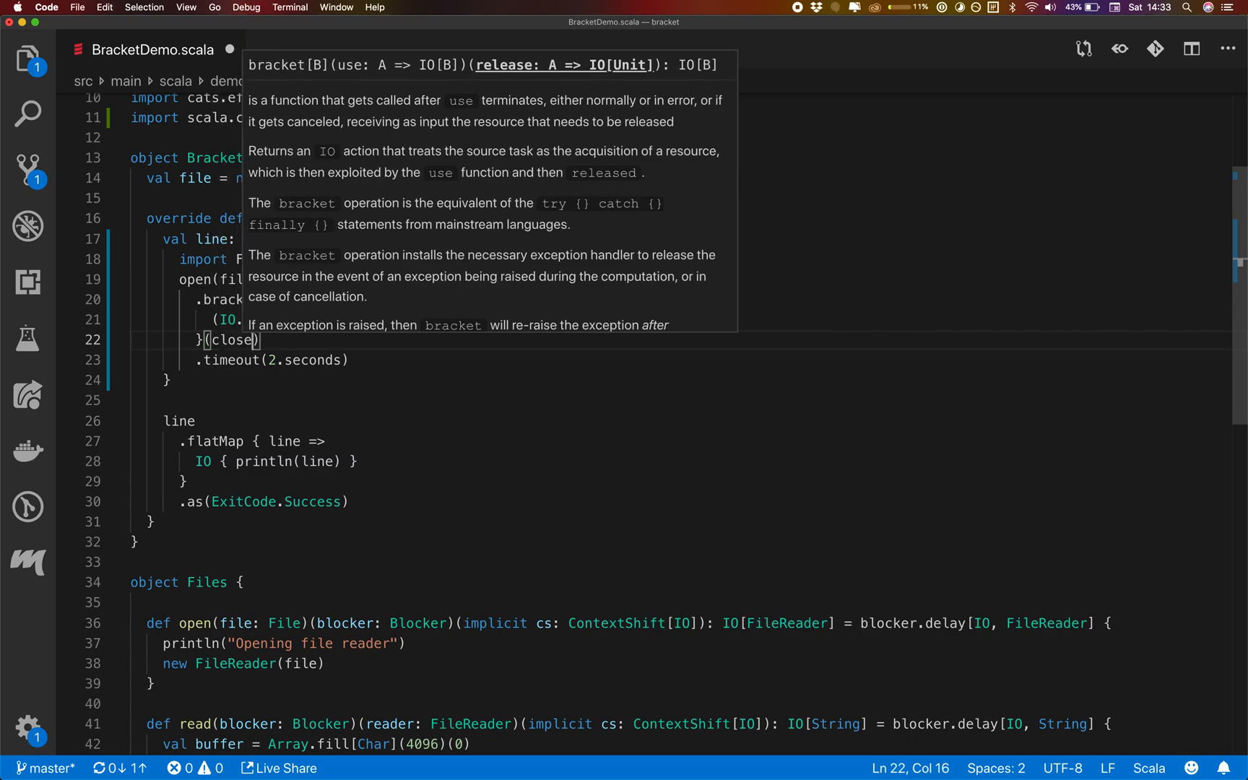
text((blocker)
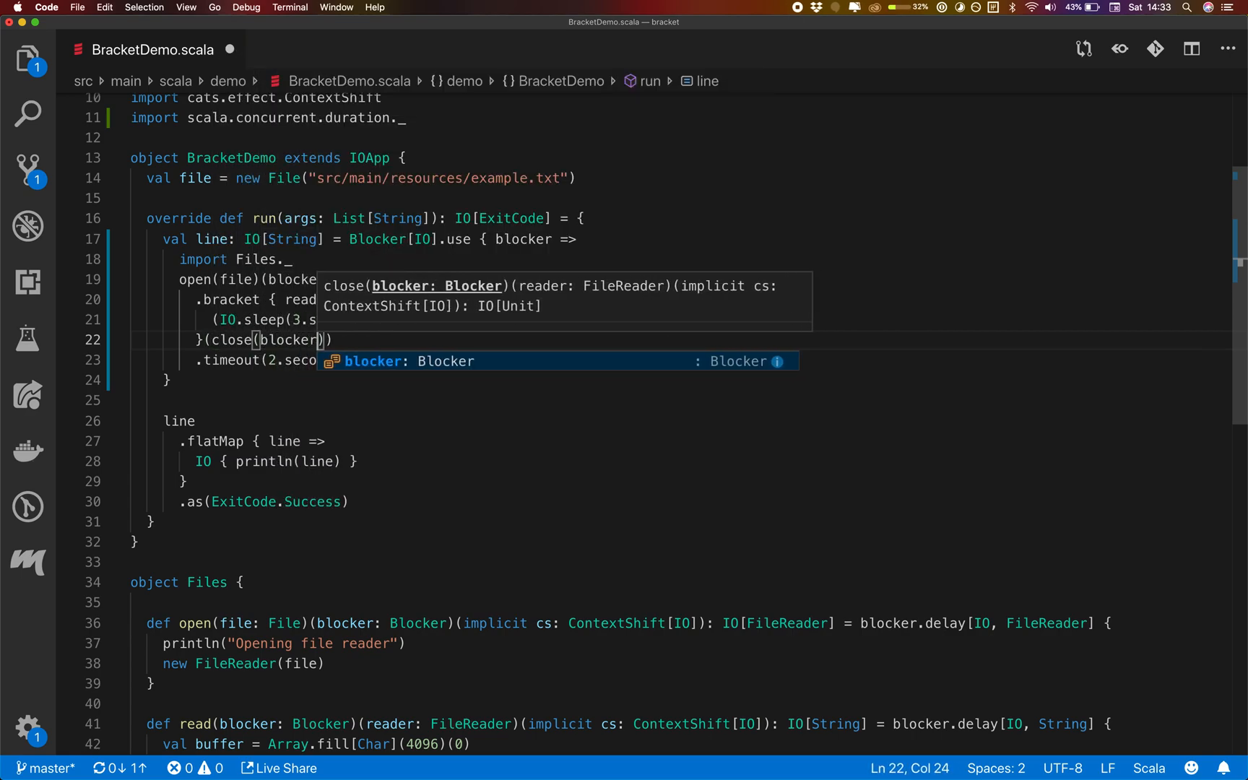
text())
key(super+s)
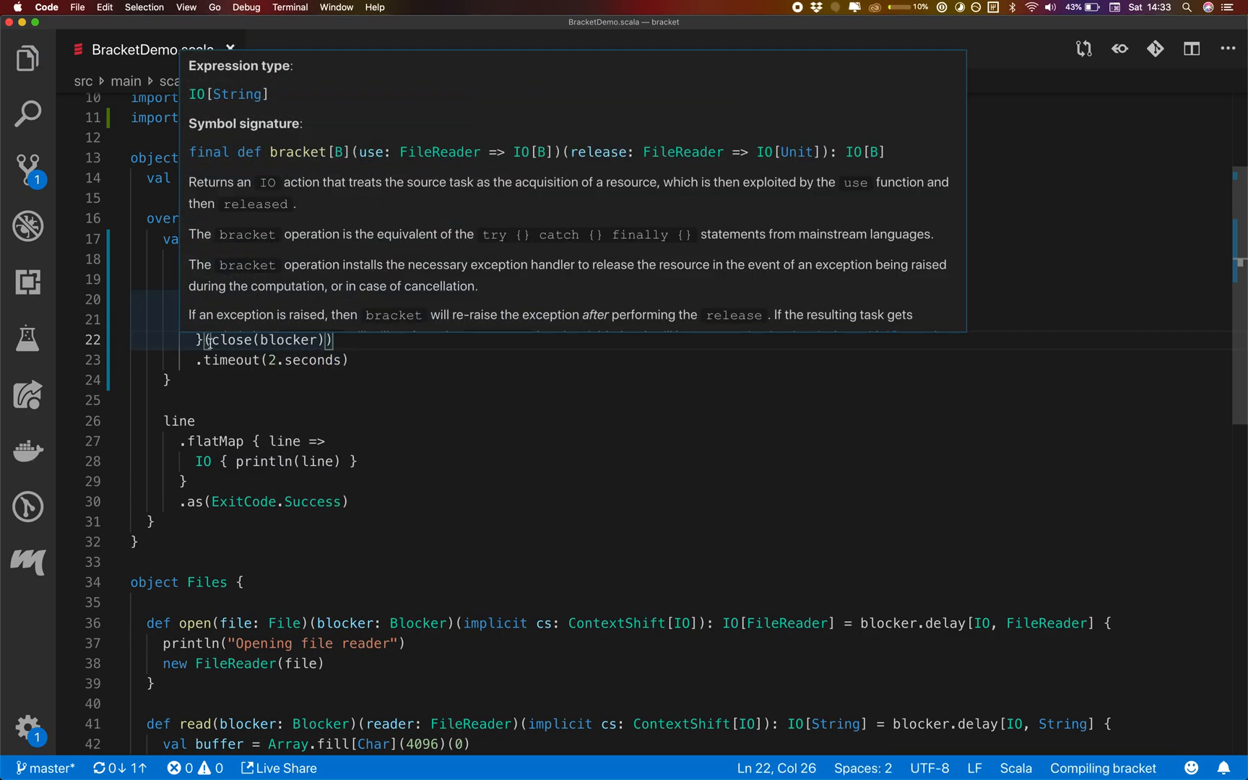
- Join .timeout(2.seconds) onto the (close(blocker)) release line, save and run the bloop task
click(224, 363)
click(336, 341)
key(ctrl+j)
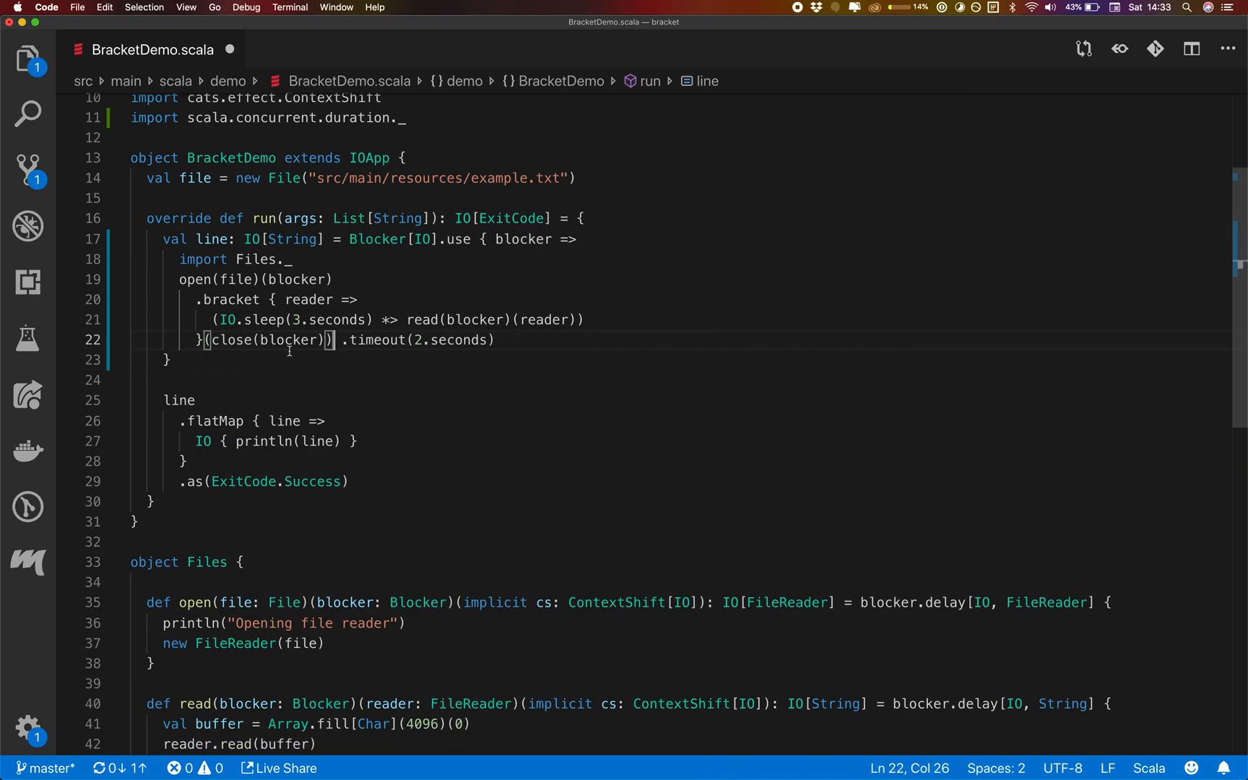
drag(343, 340, 335, 341)
key(BackSpace)
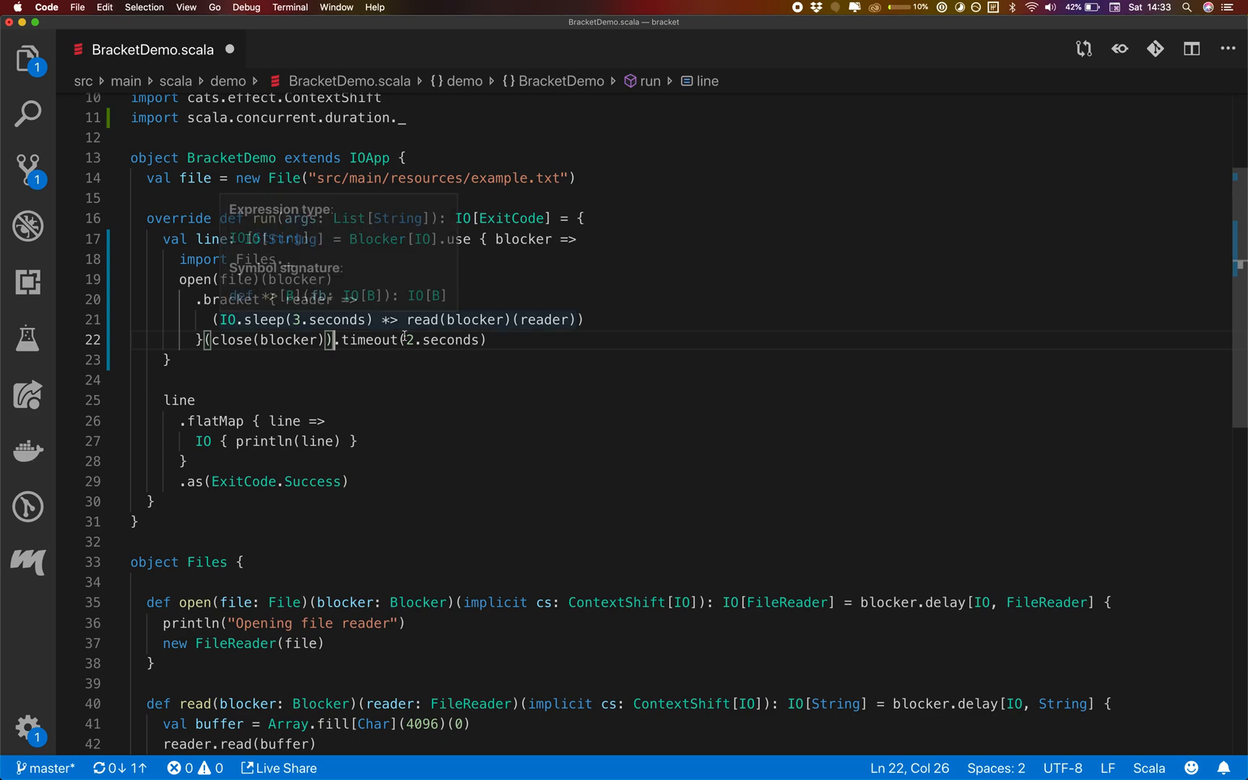
click(492, 339)
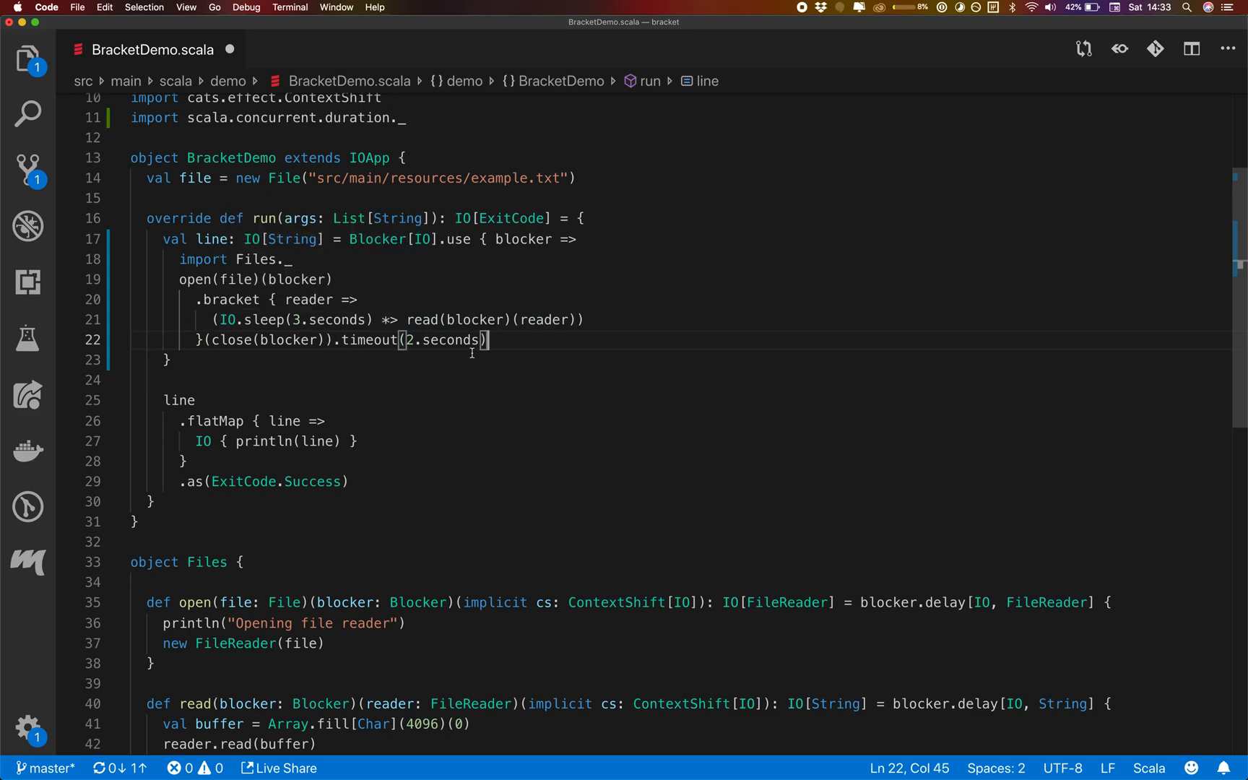
key(super+s)
key(super+shift+b)
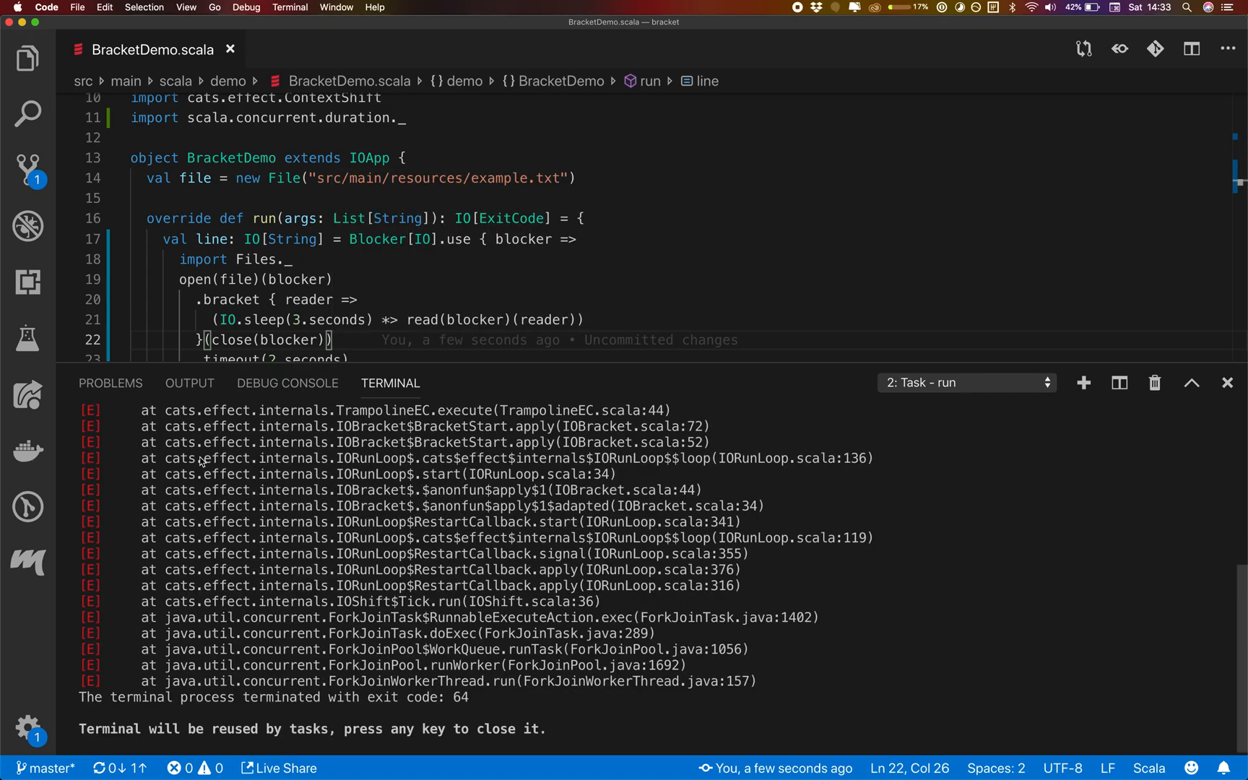
scroll(201, 458, up, 10)
- Highlight the 'Closing file reader' output line, then close the task terminal and hide the panel
triple_click(200, 457)
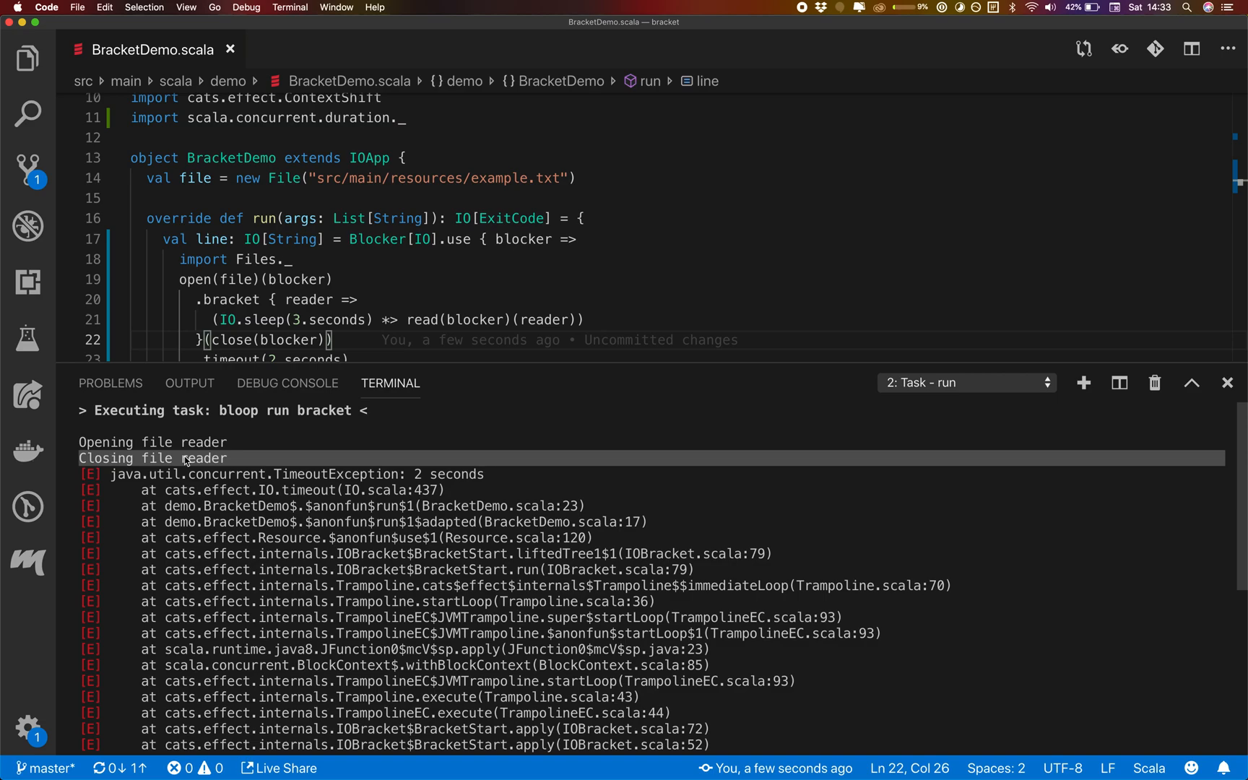
click(185, 459)
key(space)
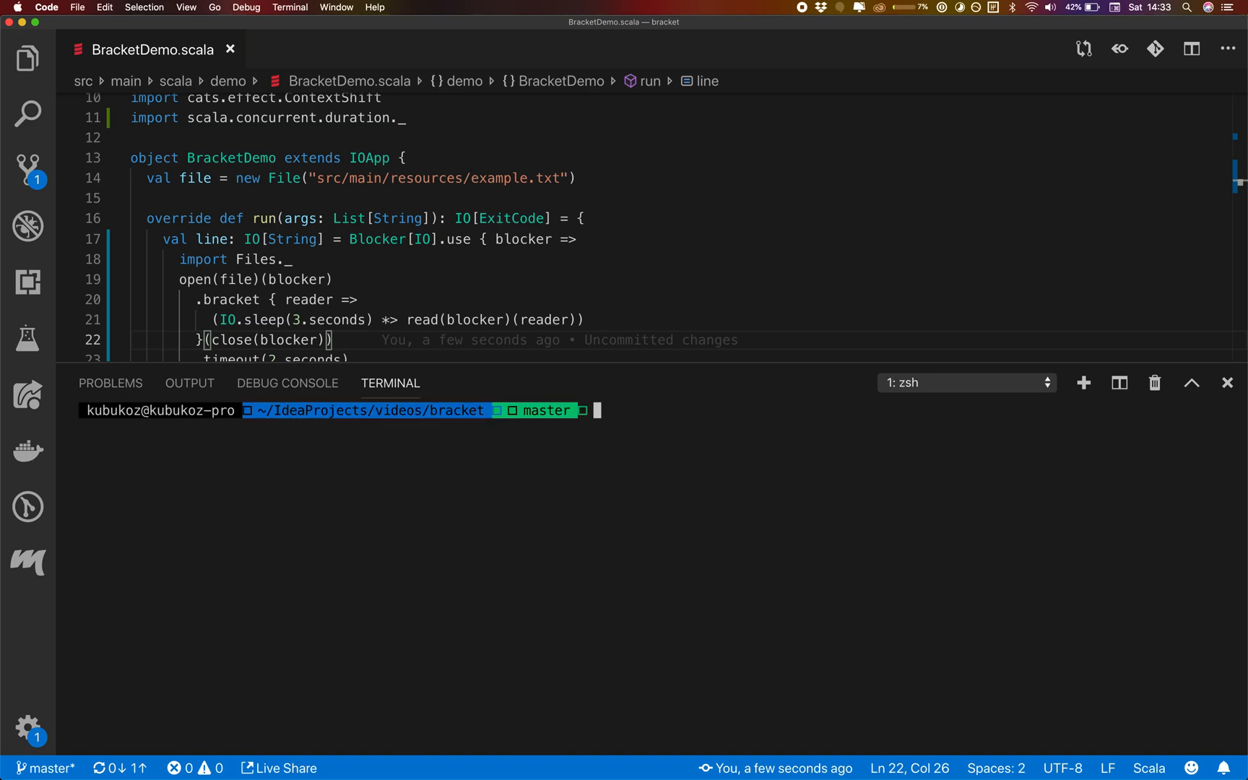
key(ctrl+grave)
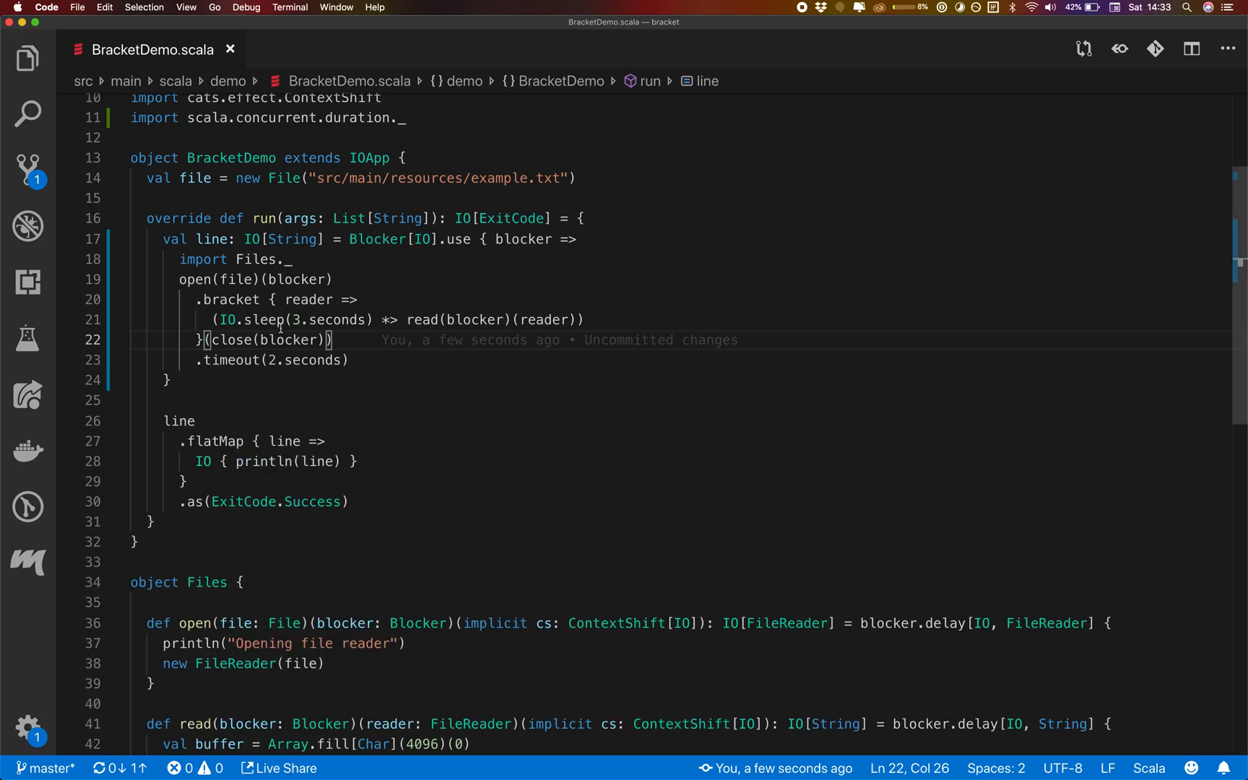
click(281, 319)
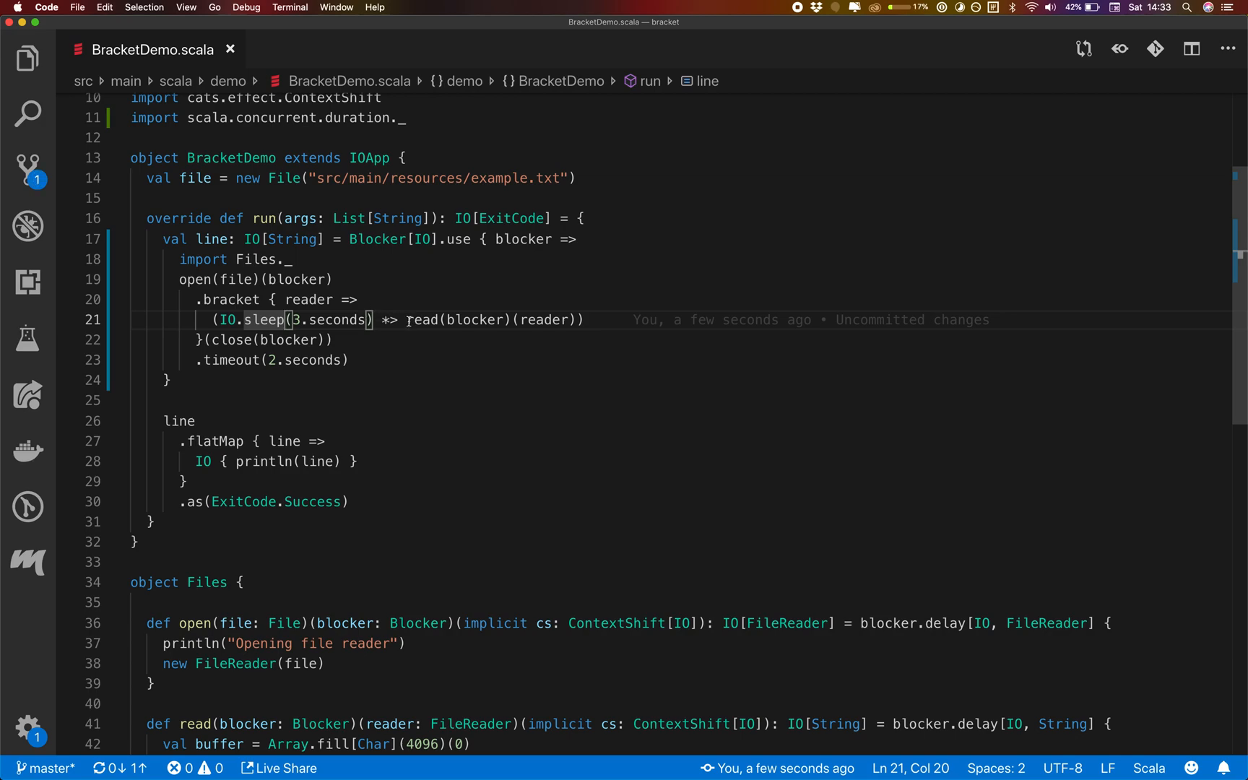
- Delete IO.sleep(3.seconds) *>, the (reader) argument and the reader => parameter from the bracket
key(shift+Home)
key(BackSpace)
key(End)
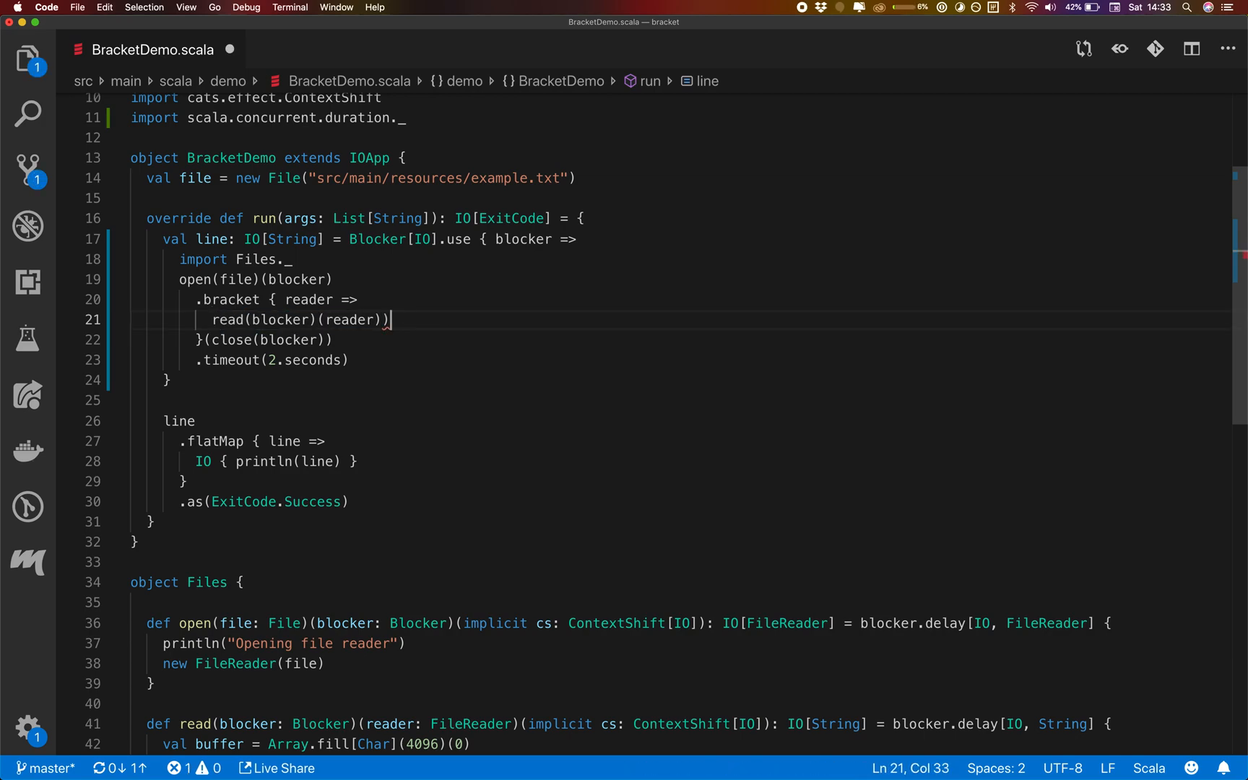
key(BackSpace)
key(ctrl+shift+Left)
key(BackSpace)
key(BackSpace)
key(Up)
key(BackSpace)
key(BackSpace)
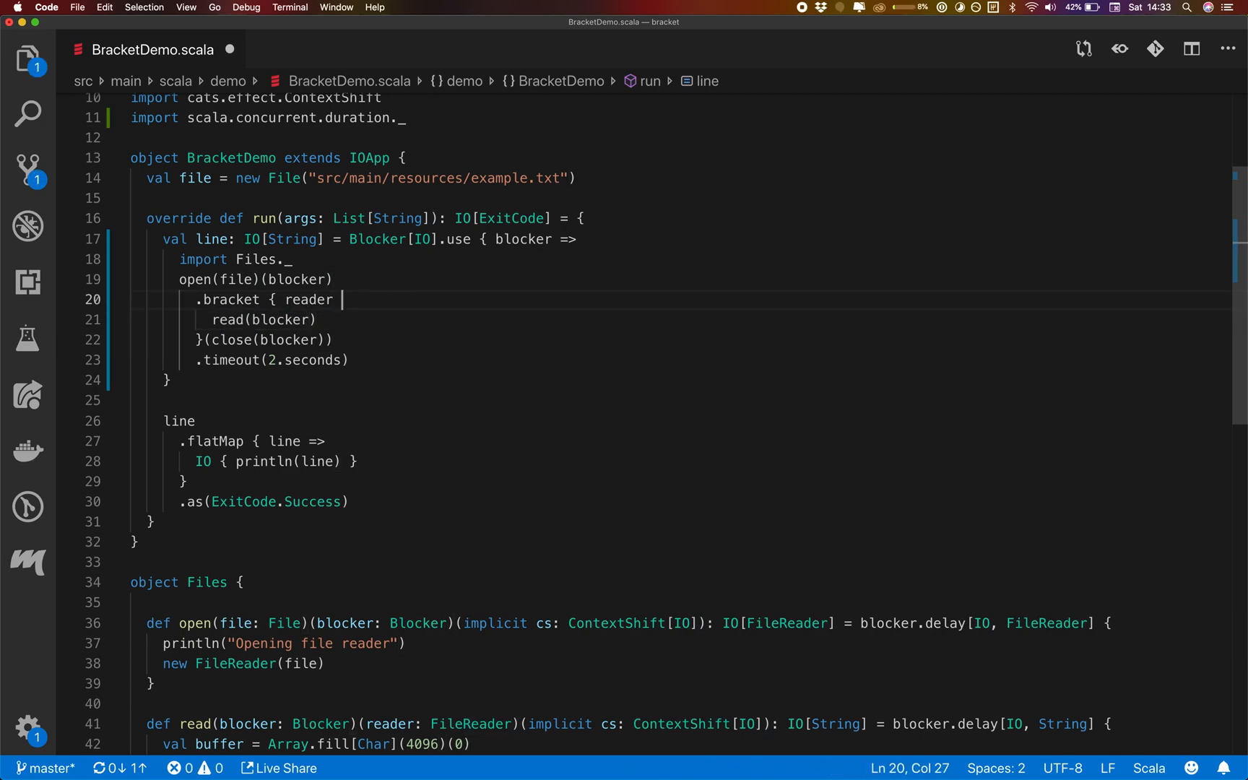
key(alt+BackSpace)
key(BackSpace)
- Join the chain into one line .bracket { read(blocker) }(close(blocker)) and save to reformat
key(ctrl+j)
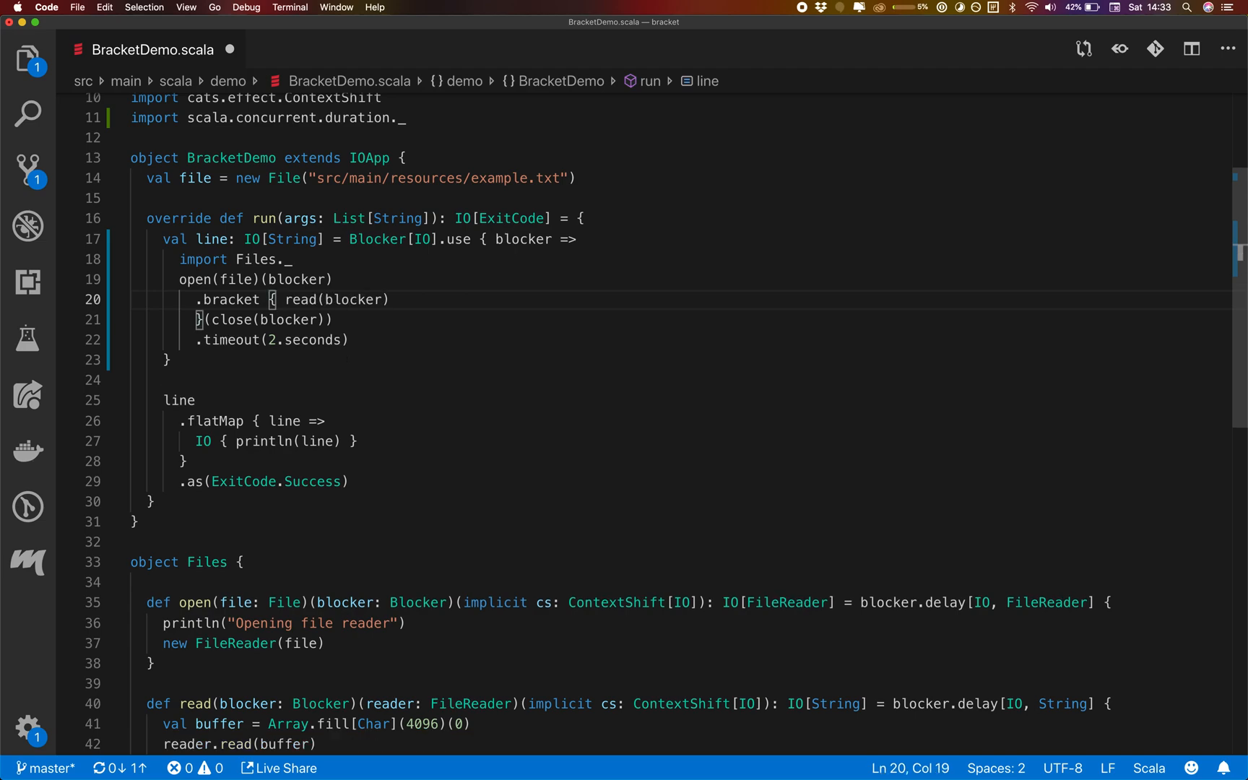
key(ctrl+j)
key(alt+Right)
key(alt+Right)
key(Right)
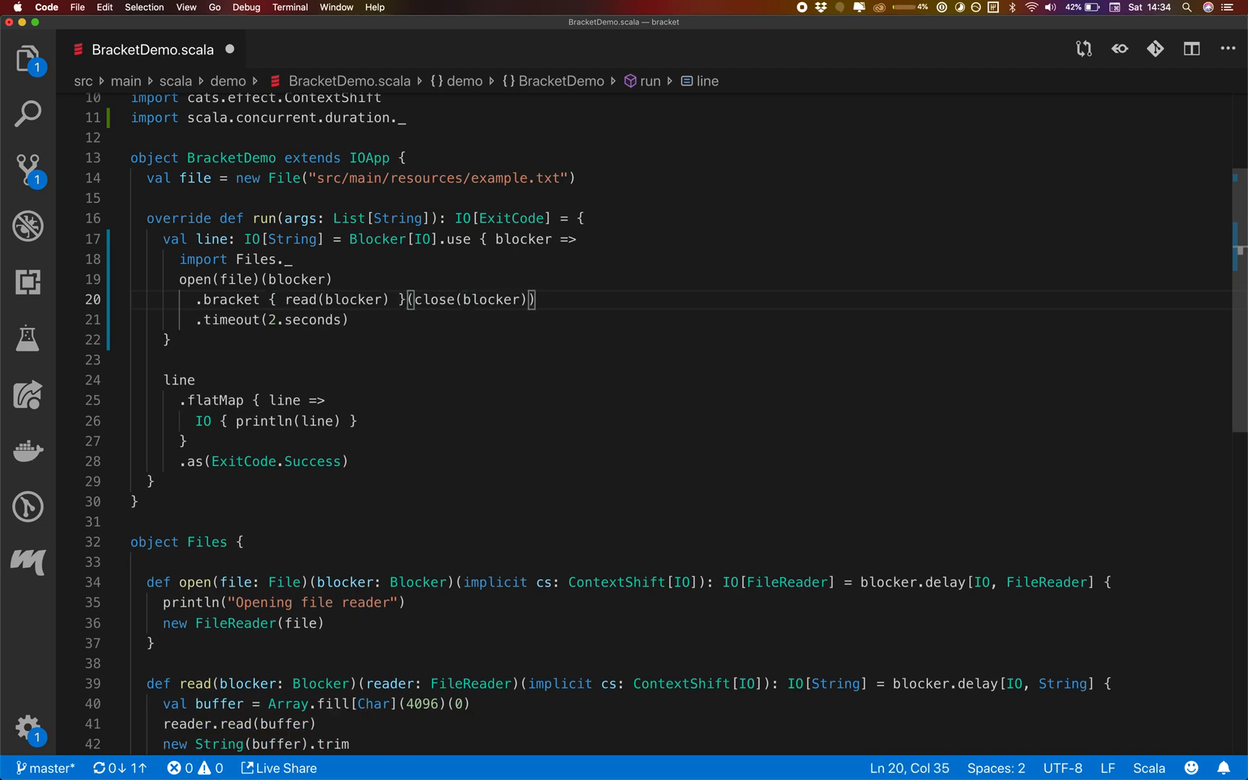
key(Down)
key(super+s)
click(363, 367)
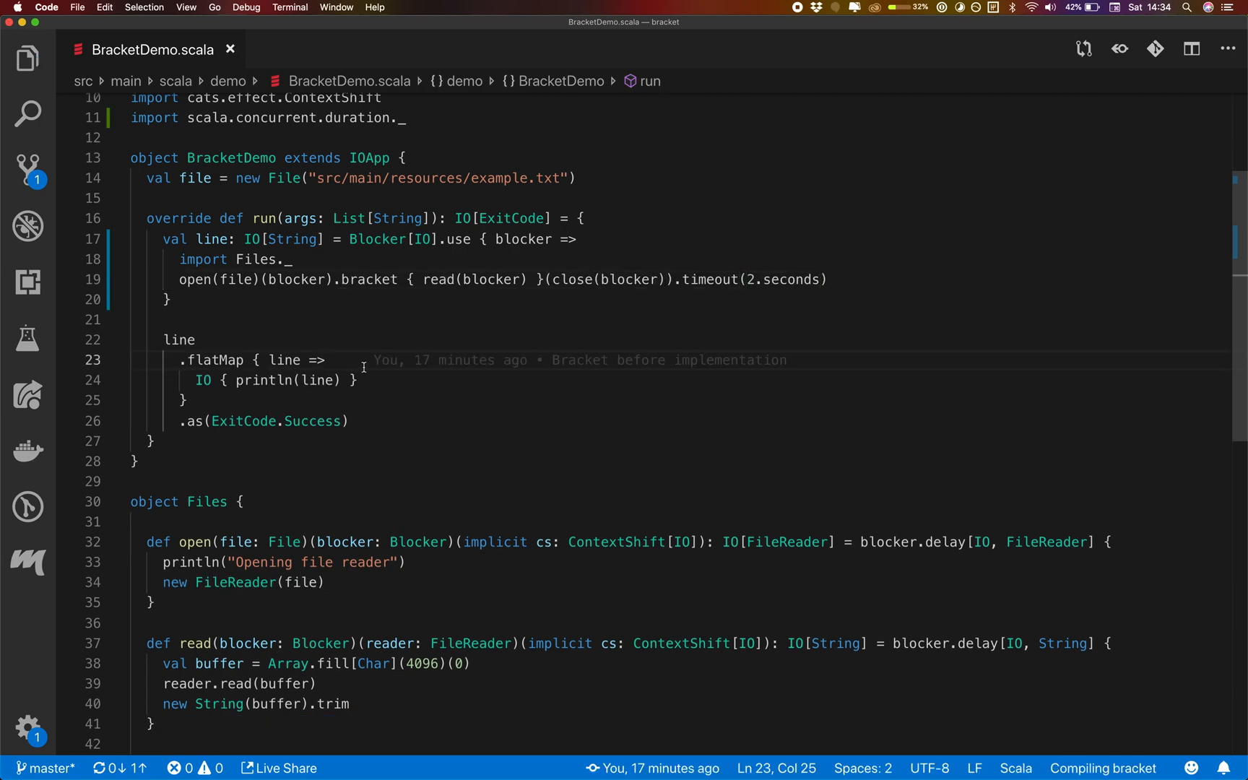
click(707, 332)
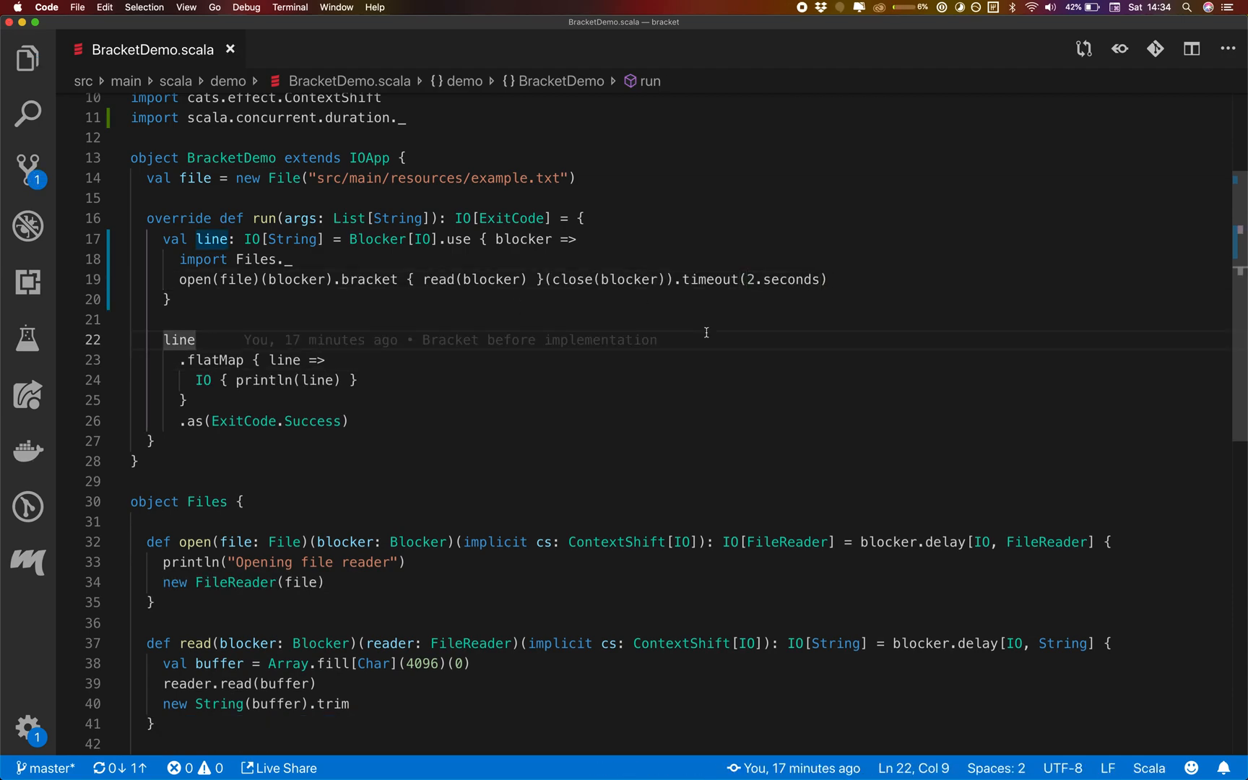
double_click(185, 279)
drag(186, 280, 328, 280)
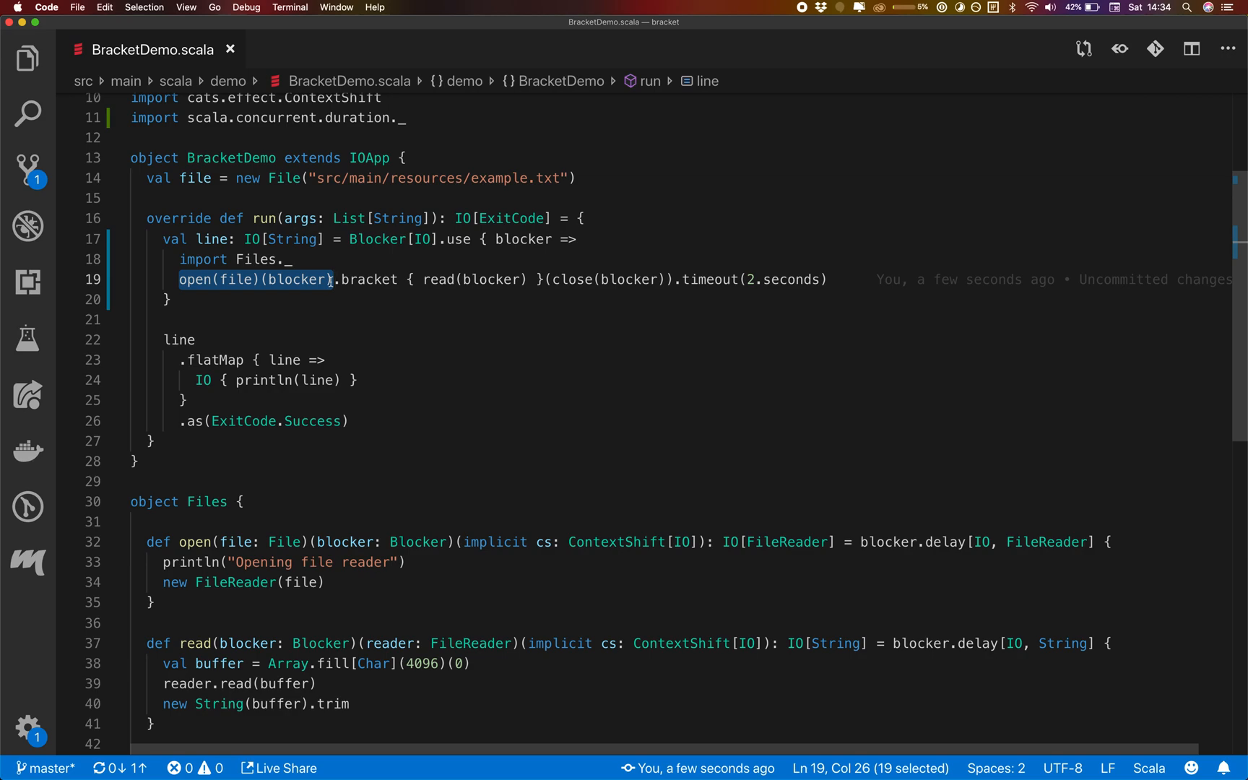
click(354, 281)
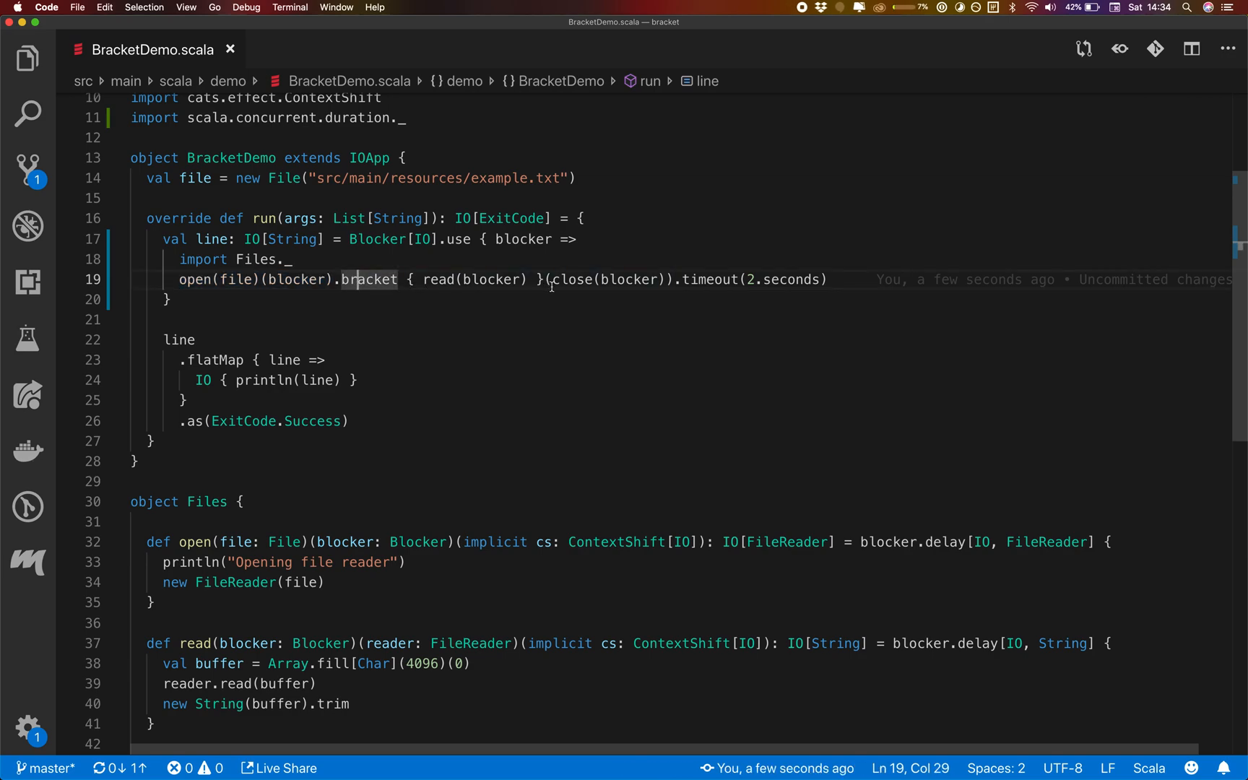
drag(542, 281, 416, 281)
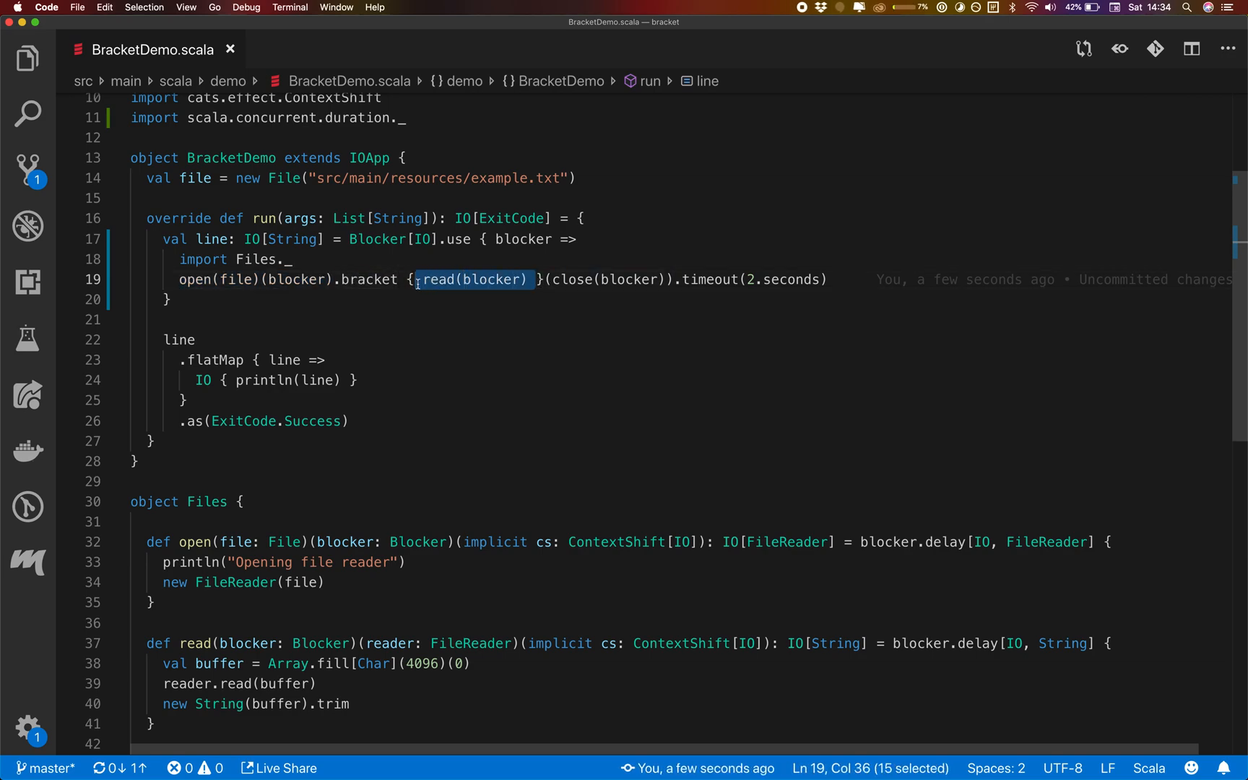
drag(545, 281, 675, 279)
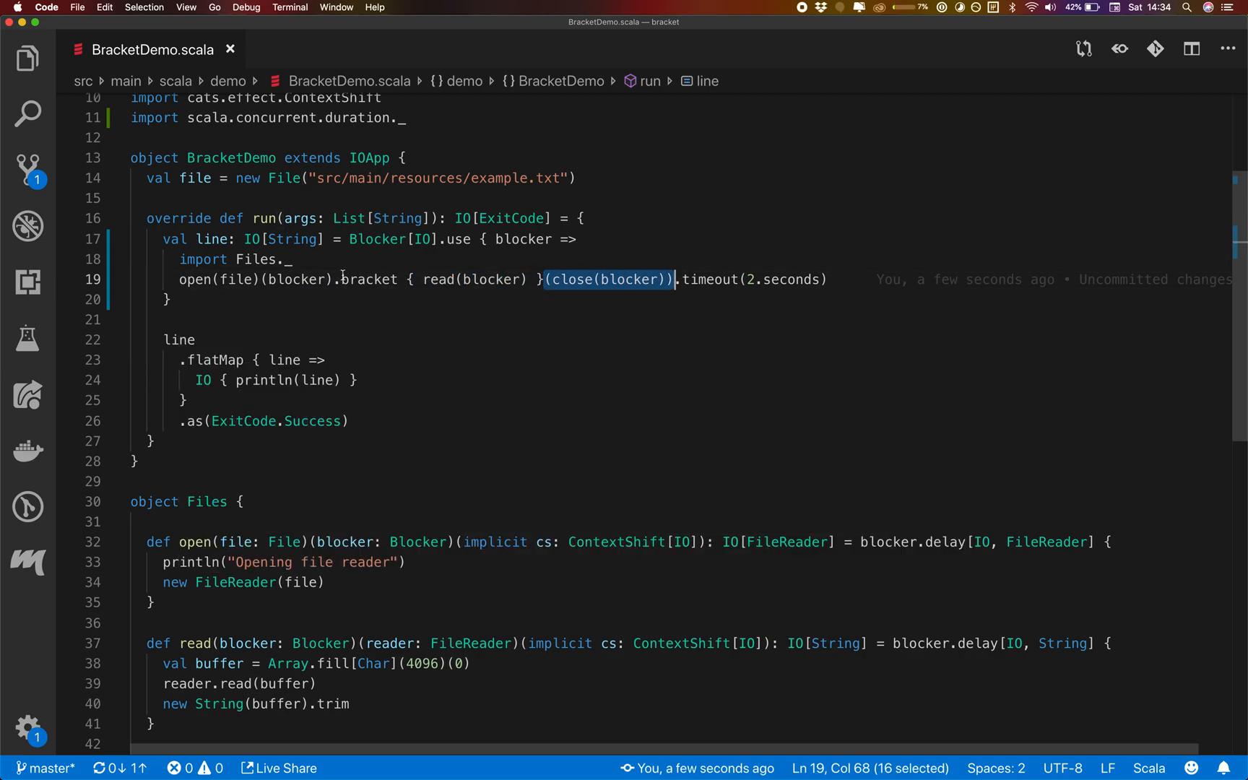
drag(333, 279, 180, 280)
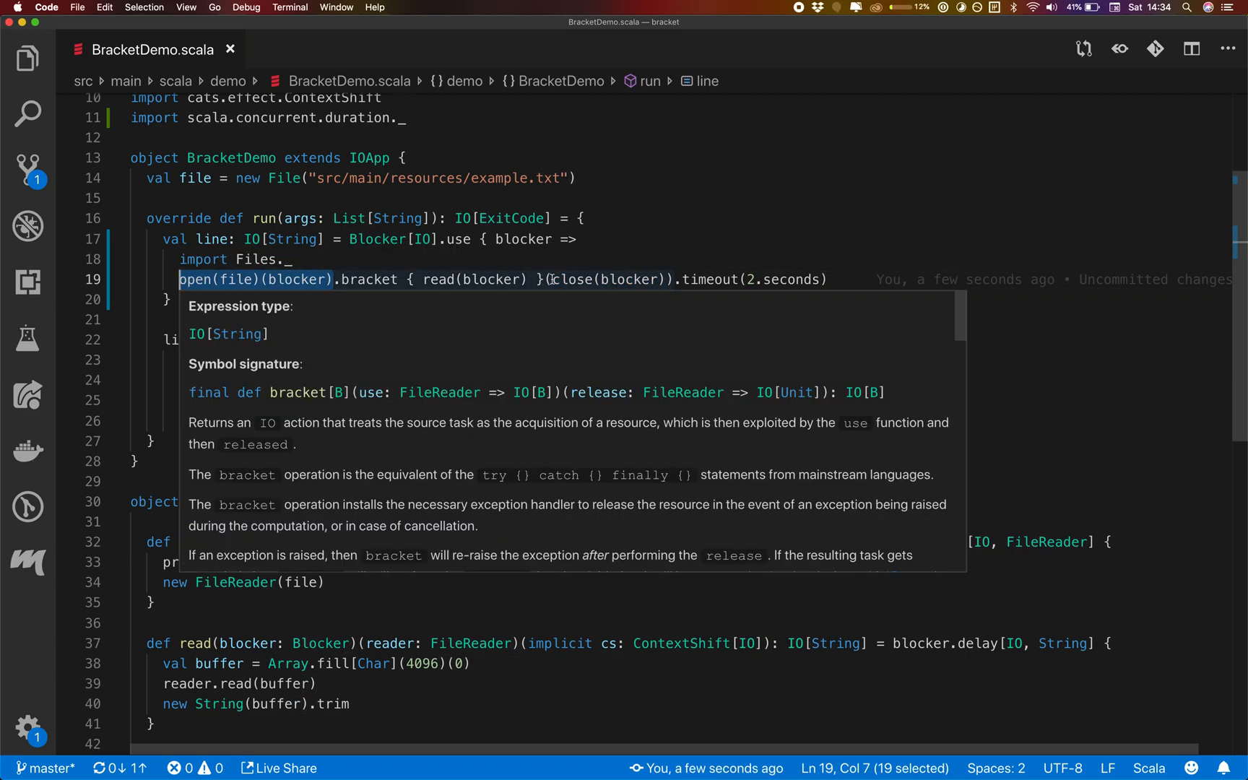
drag(553, 280, 676, 281)
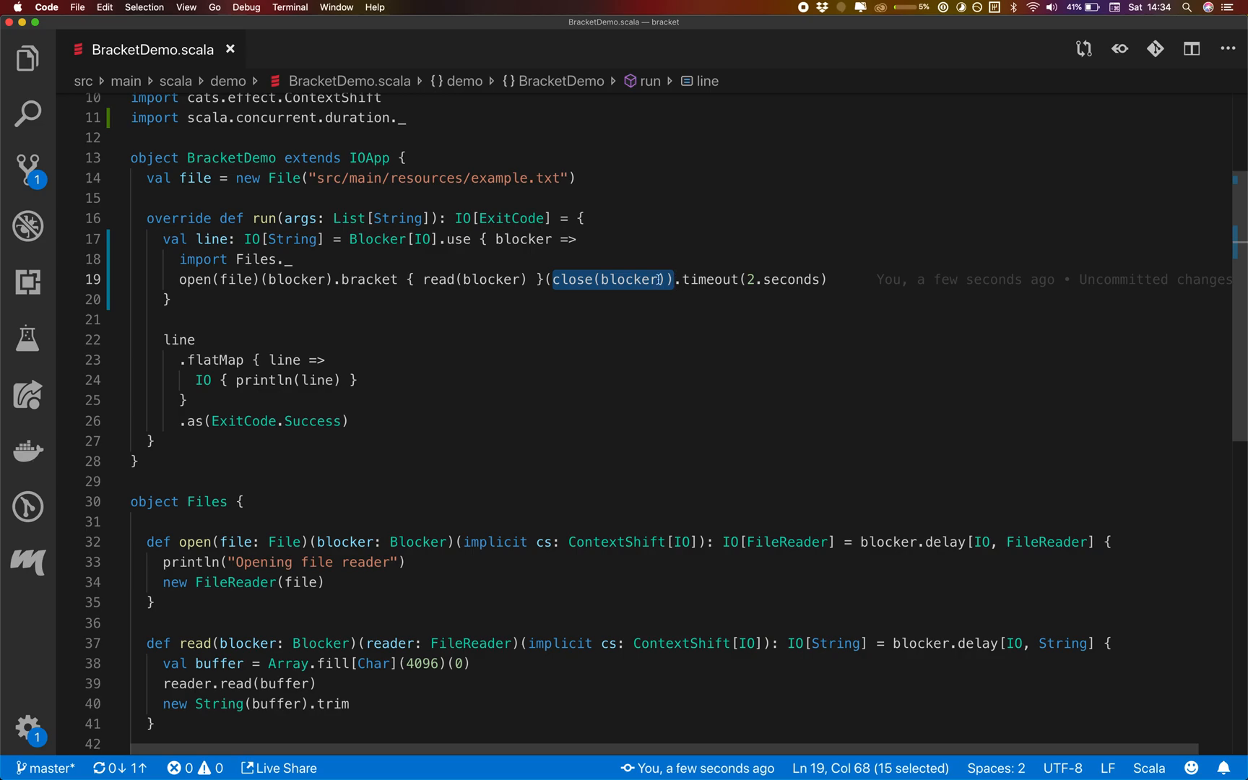
drag(535, 280, 422, 280)
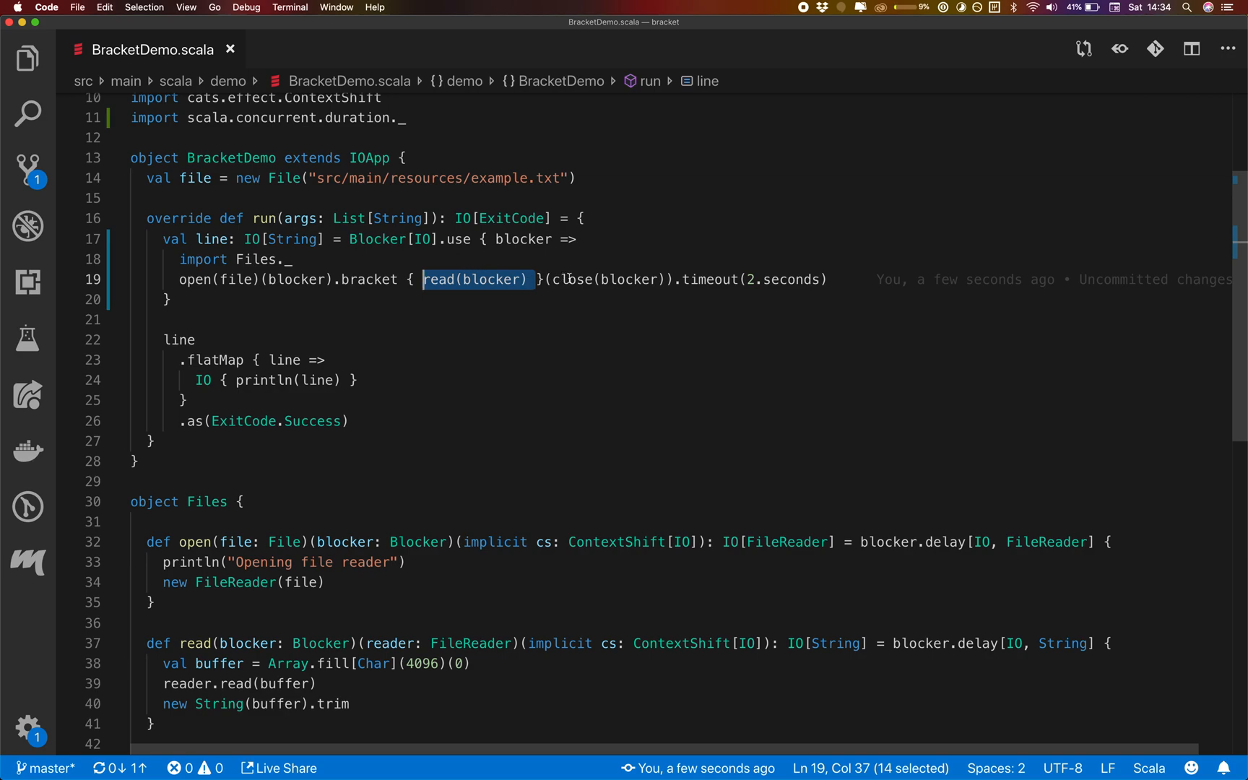
mouse_move(572, 280)
click(603, 338)
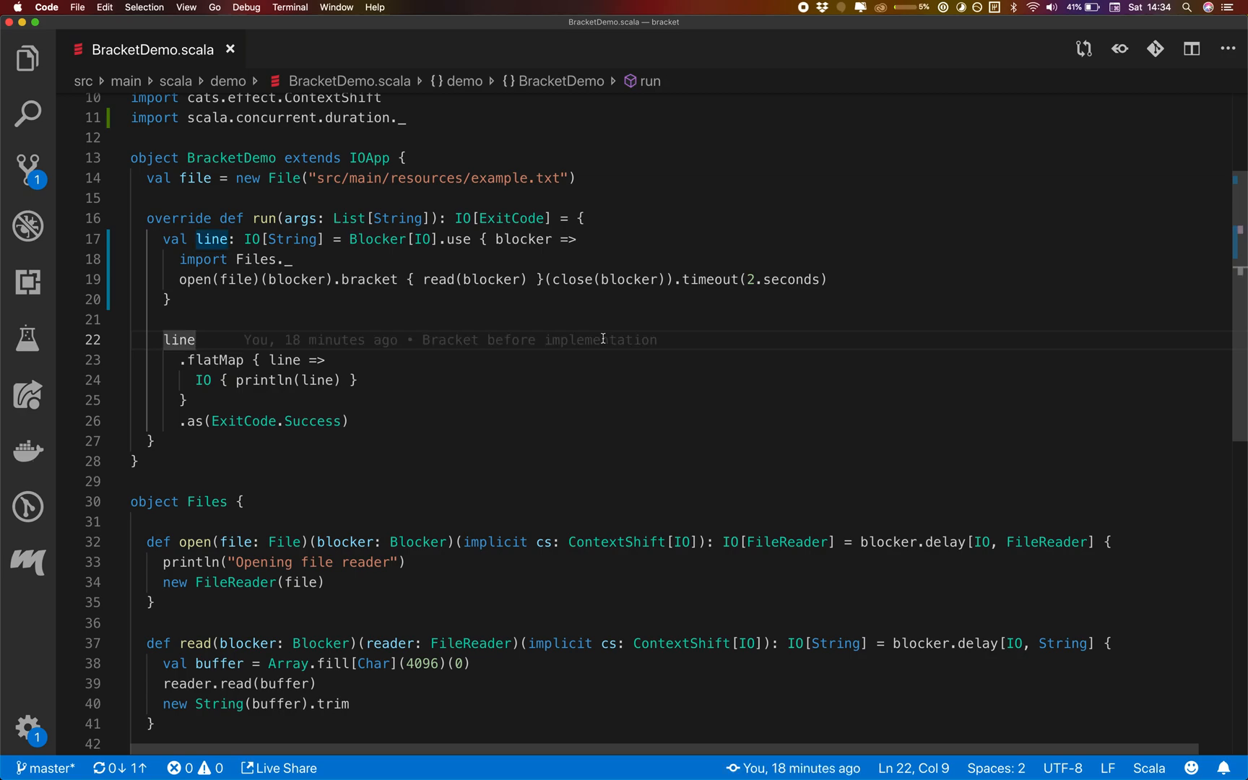
- Jump to the definition of bracket in IO.scala and navigate back to BracketDemo.scala
click(596, 320)
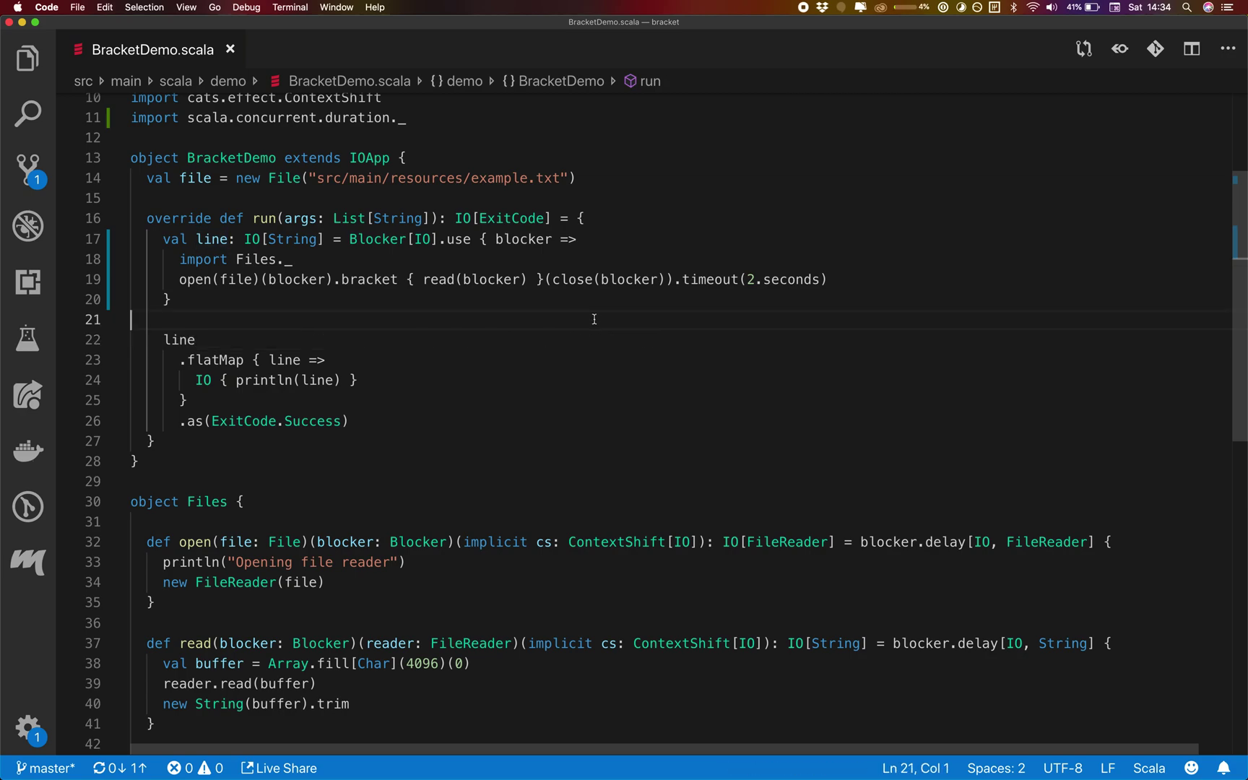
click(400, 280)
double_click(384, 280)
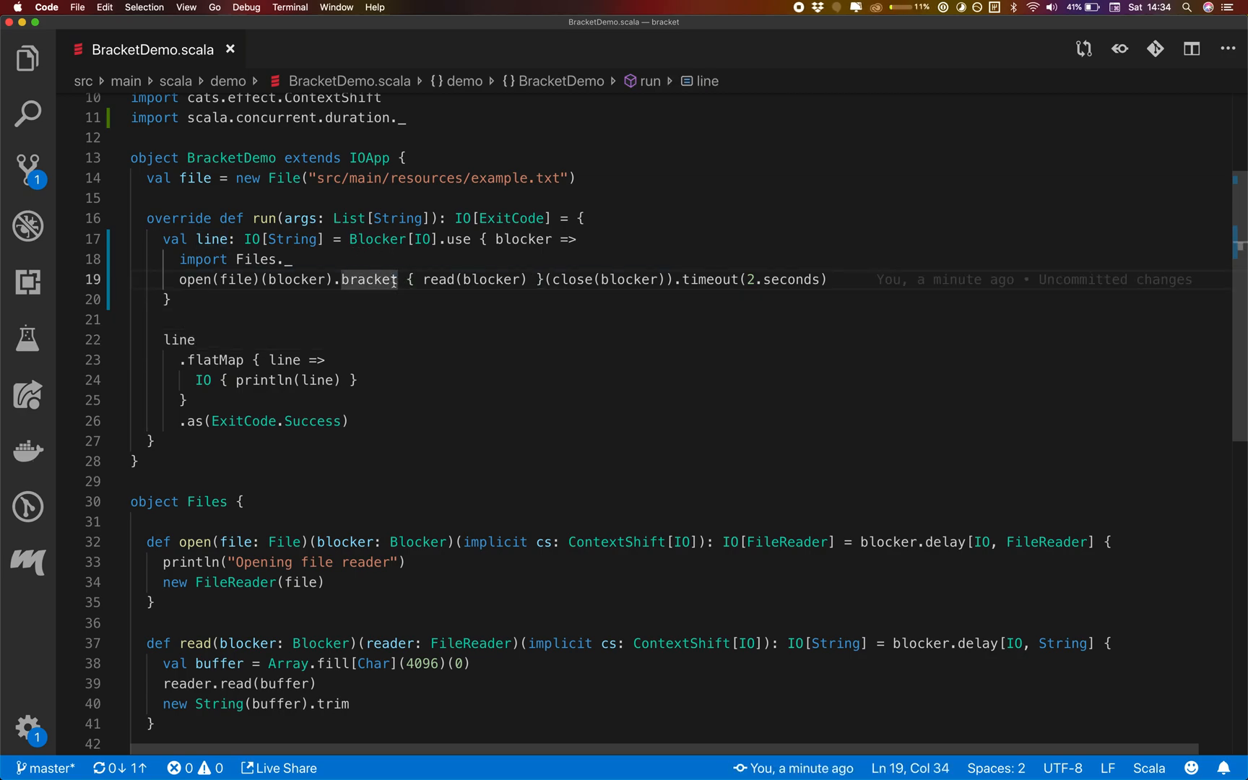
key(F12)
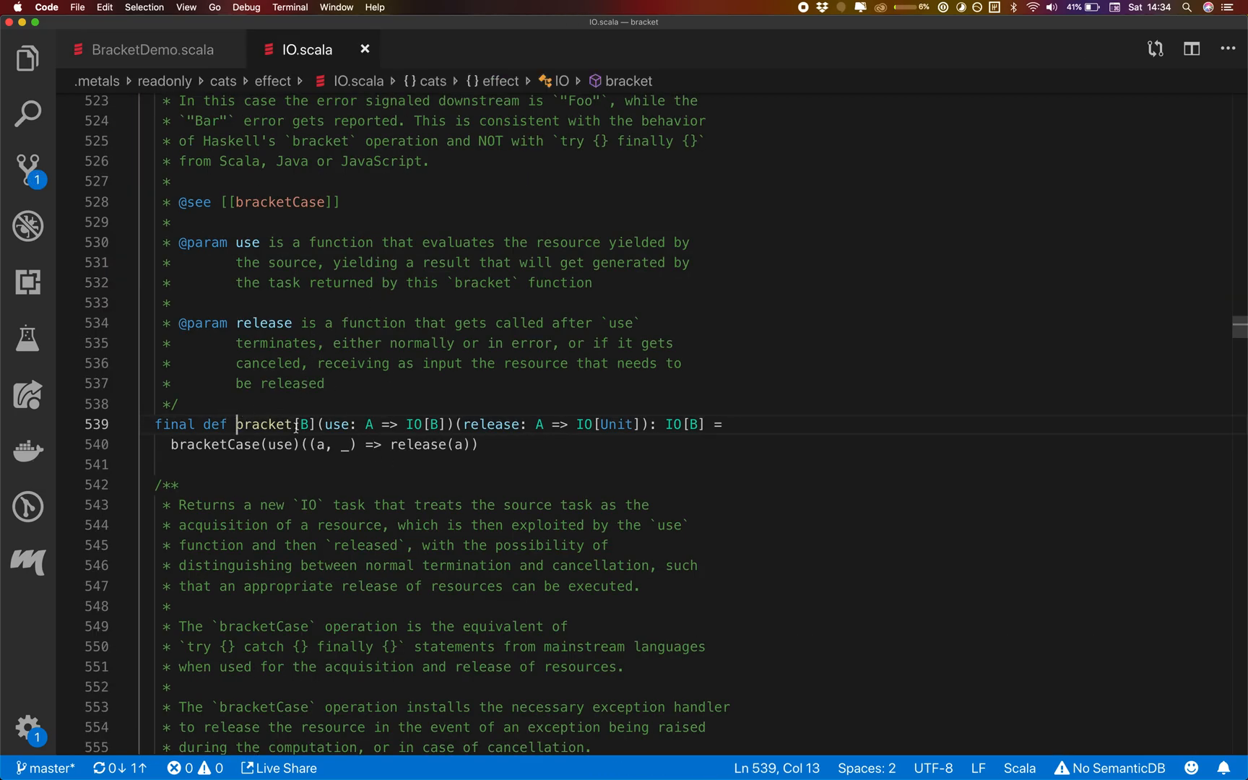
key(ctrl+minus)
- Search workspace symbols for Bracket, dismiss it, and start a new line 16 above run
key(super+p)
text(Brak)
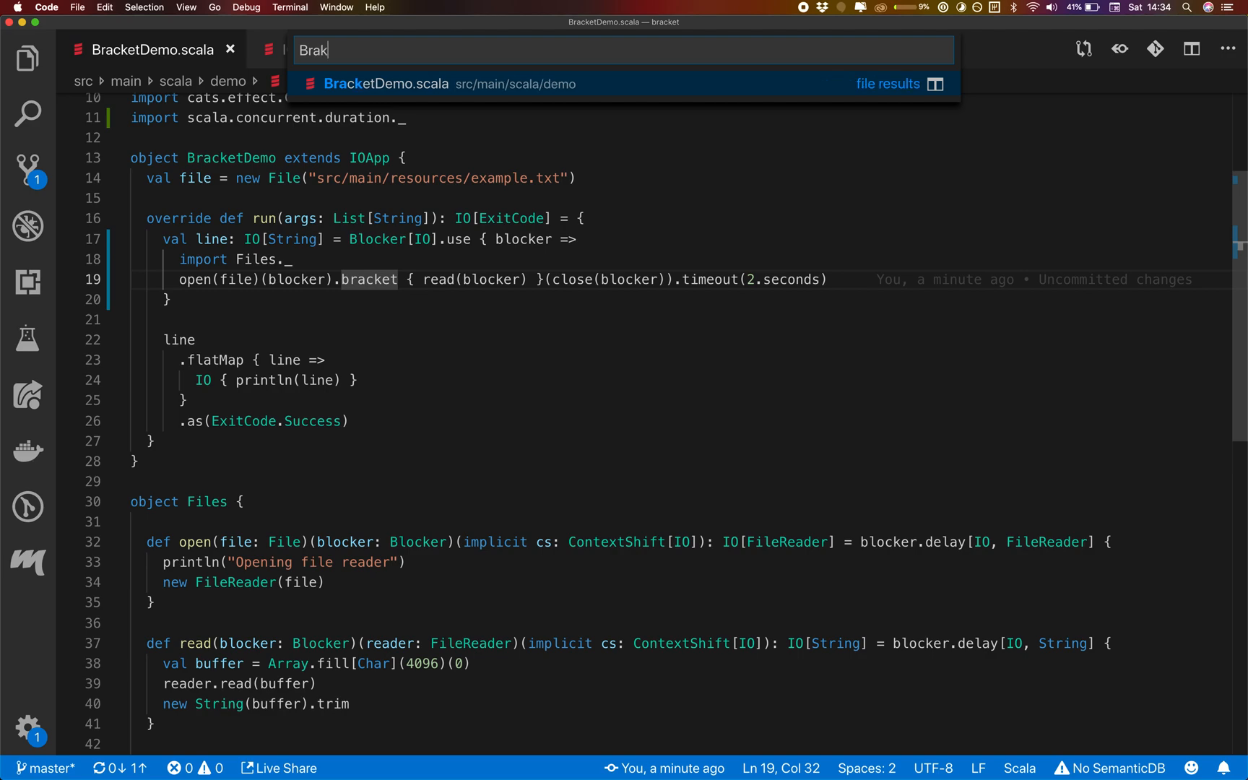
text(cet)
key(super+p)
key(super+t)
text(Br)
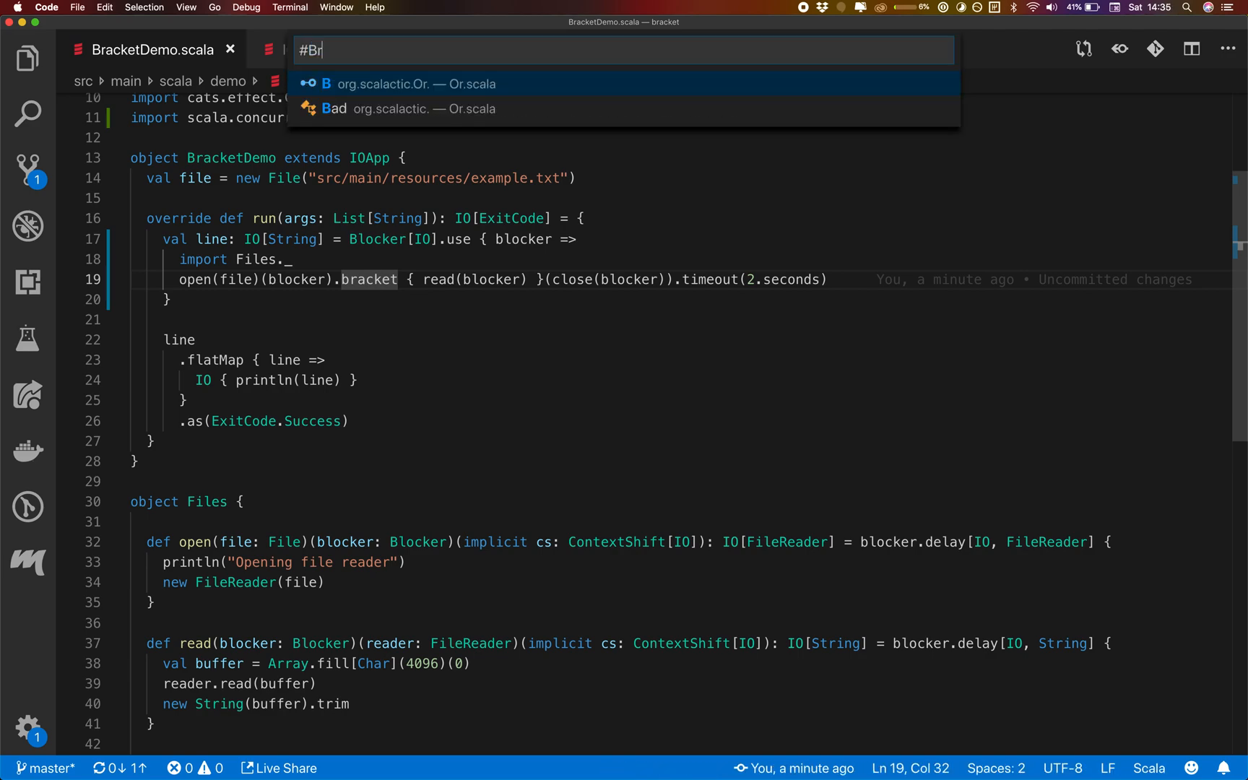
text(acket)
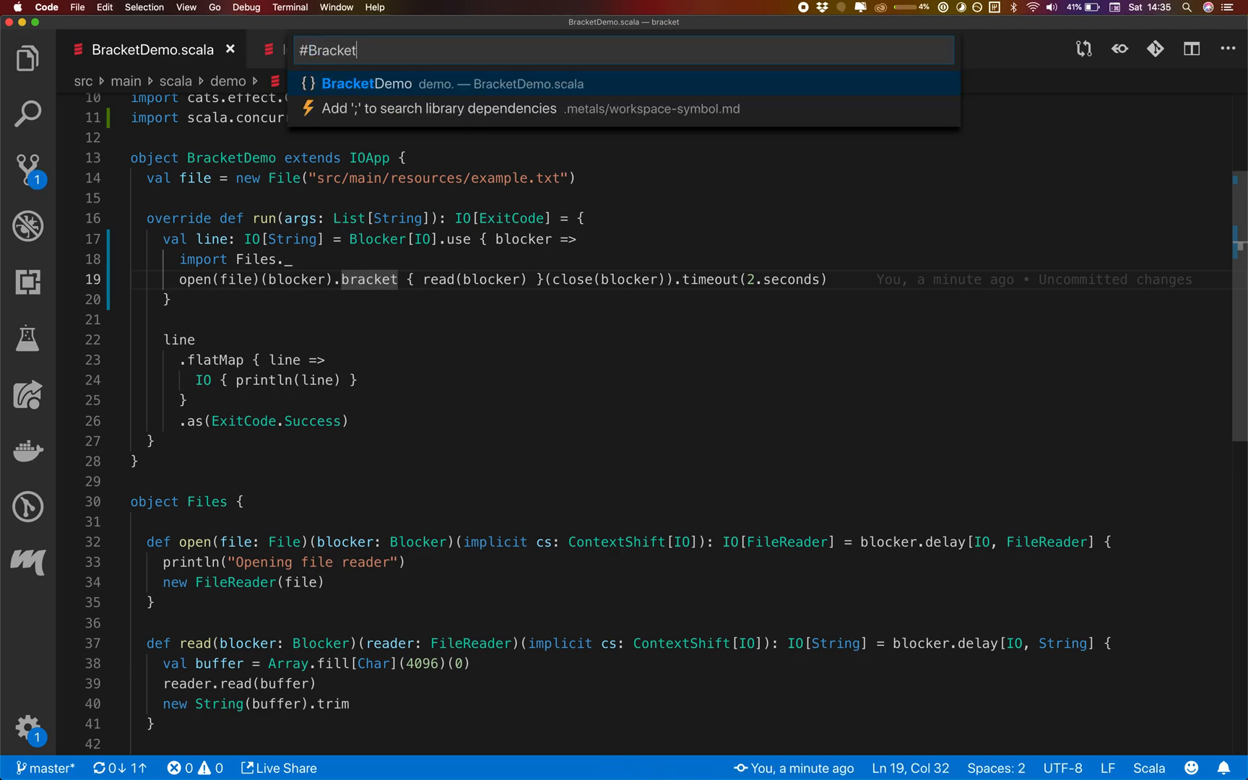
key(Escape)
click(291, 198)
key(Return)
text(cats.)
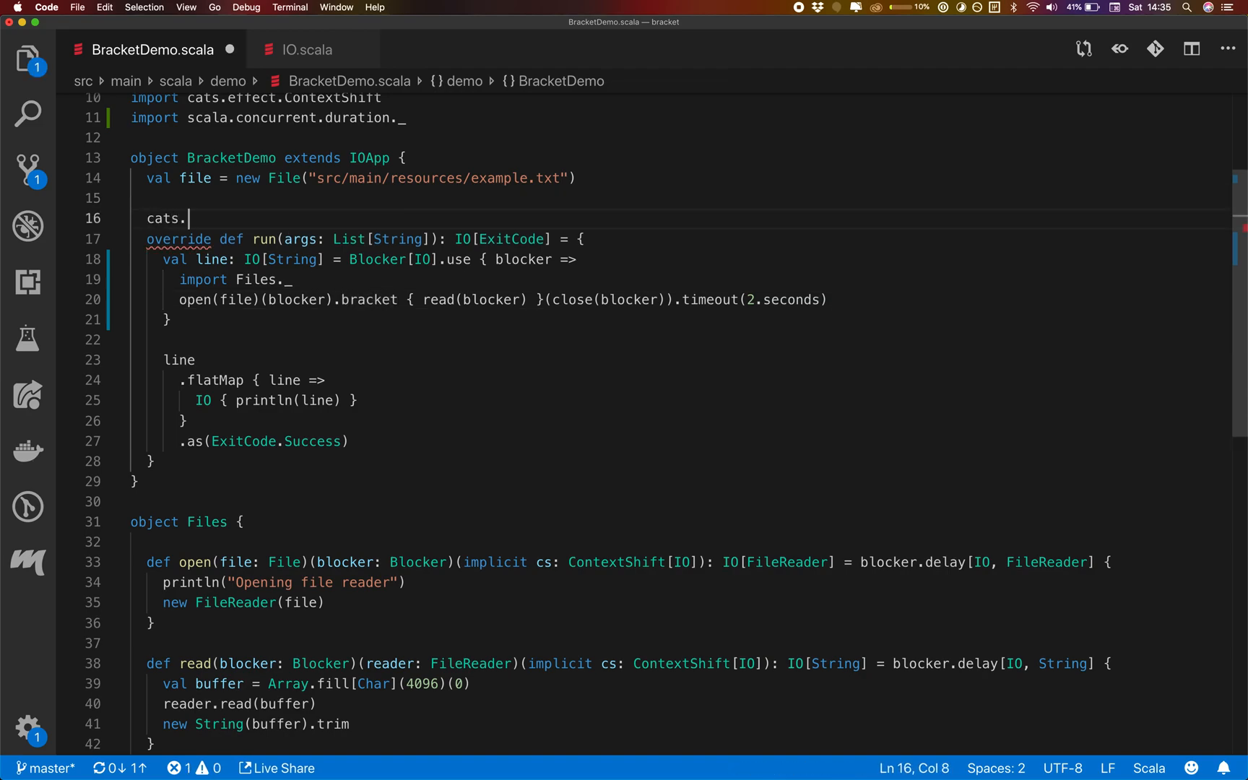
text(effect.Bracket)
- Complete cats.effect.Bracket on line 16 and open the Bracket.scala library source
key(Escape)
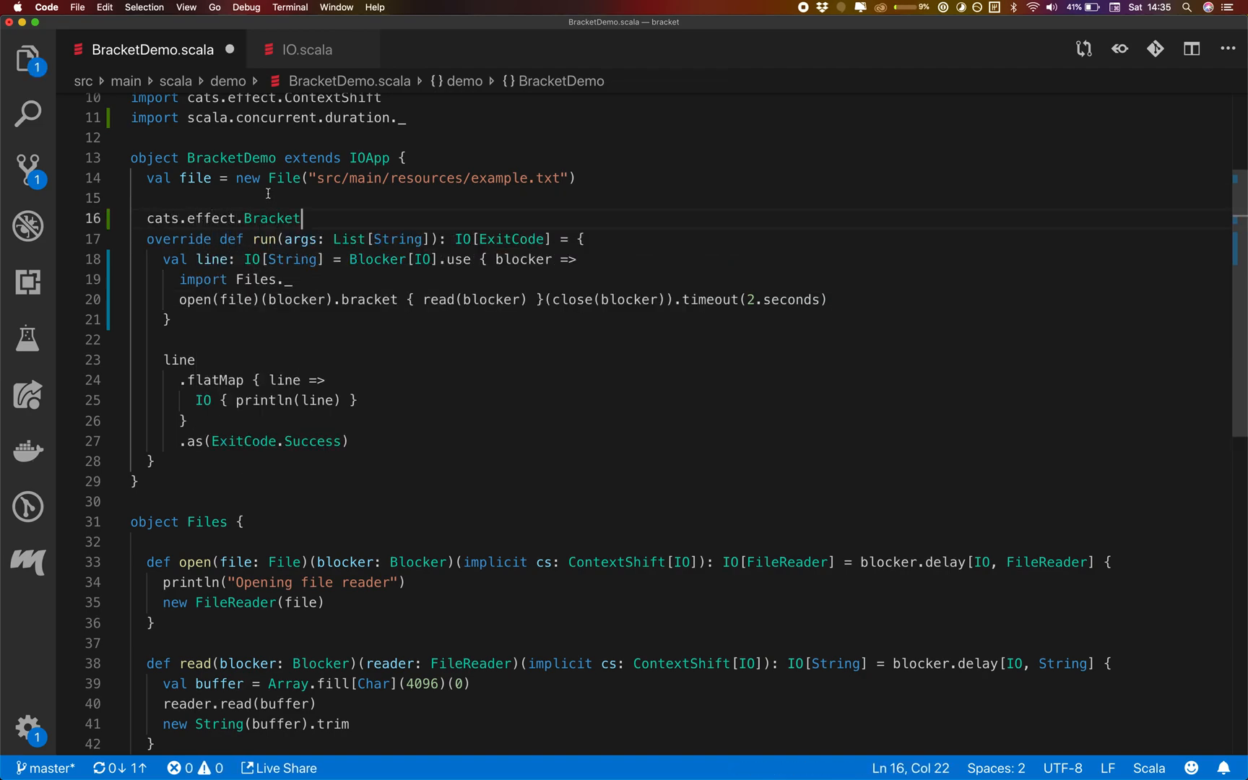
key(Up)
super+click(286, 222)
click(328, 376)
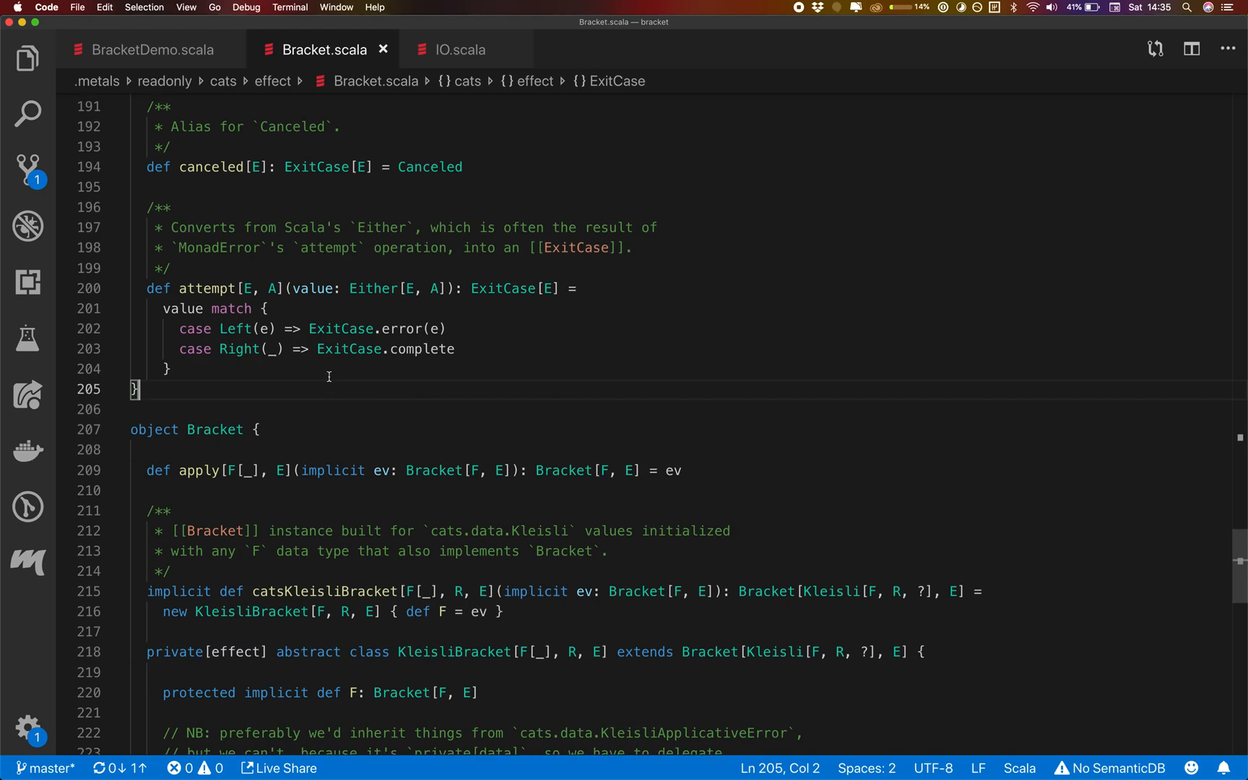
scroll(329, 375, up, 5)
scroll(328, 375, up, 5)
scroll(329, 375, down, 5)
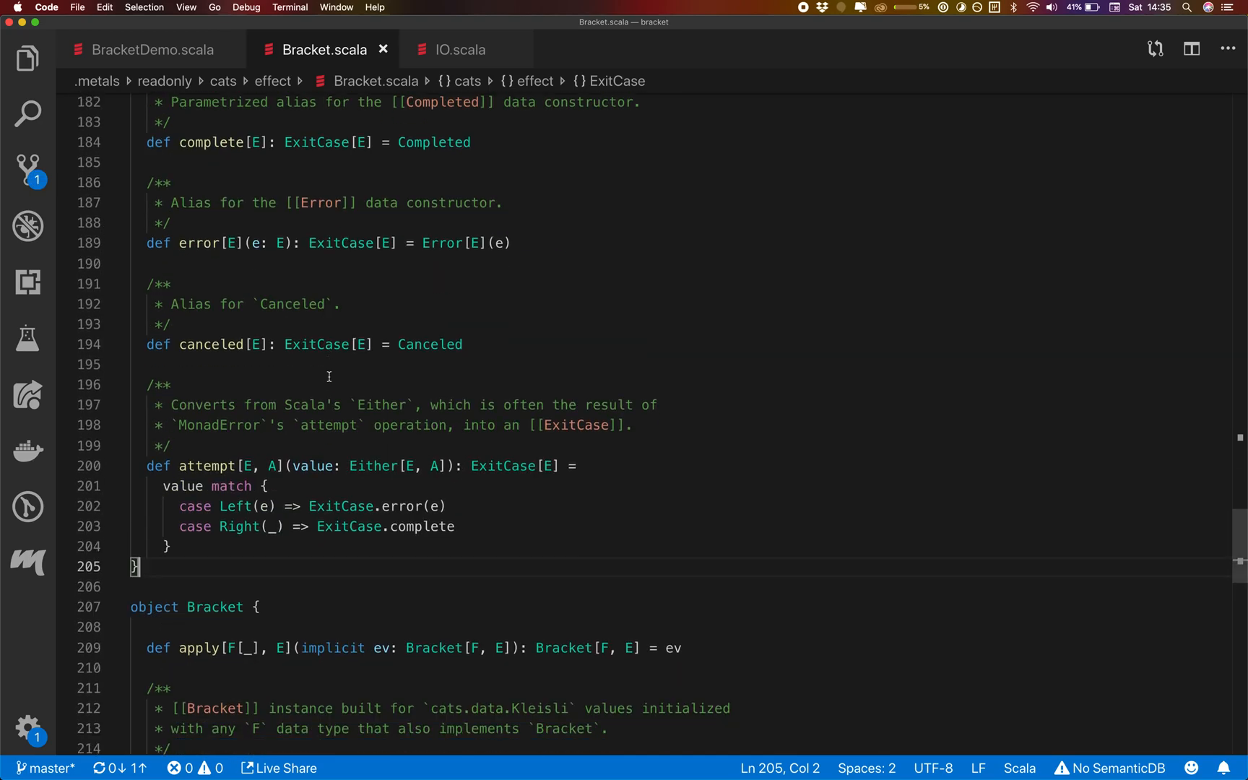
scroll(329, 377, up, 1)
scroll(329, 375, up, 3)
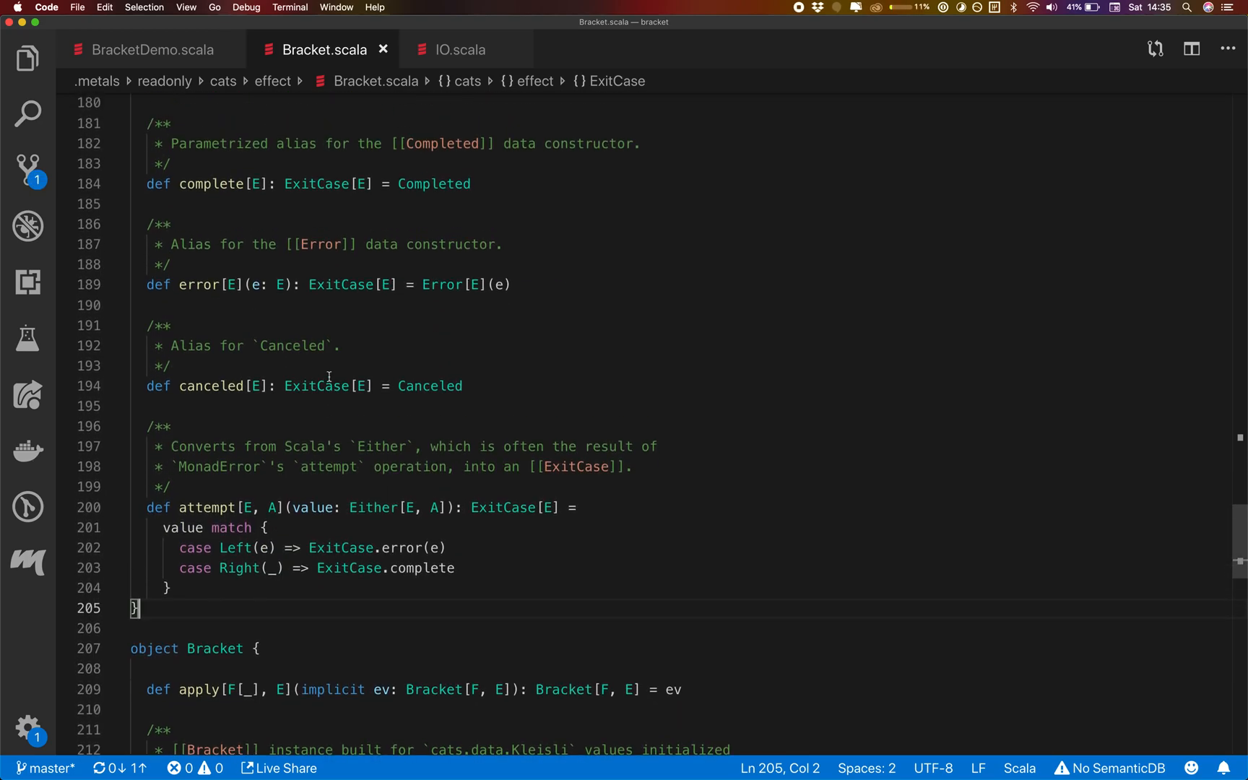
scroll(328, 375, up, 10)
scroll(329, 375, up, 10)
scroll(328, 375, up, 10)
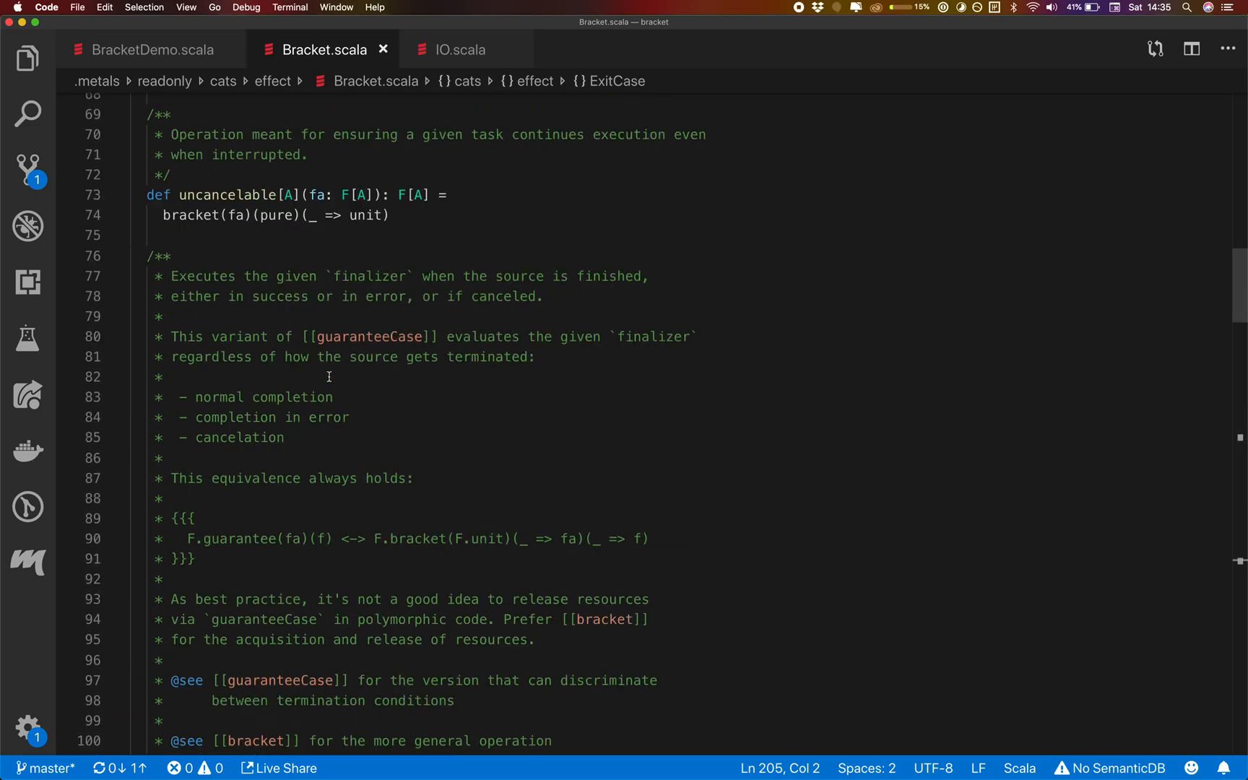
scroll(329, 376, up, 15)
scroll(329, 375, down, 5)
scroll(329, 376, down, 4)
scroll(330, 376, down, 1)
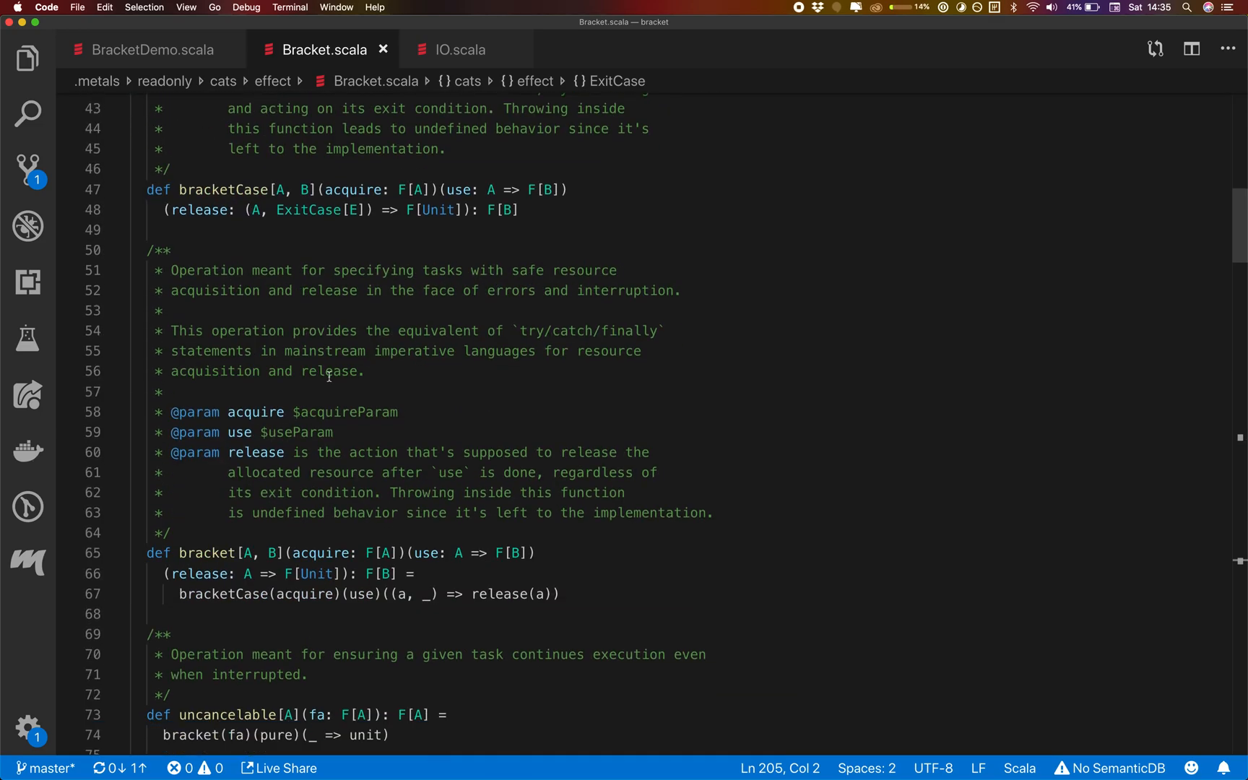
- Read bracketCase with its ExitCase[E] release parameter and guarantee, then return to BracketDemo.scala
double_click(203, 189)
scroll(203, 189, up, 3)
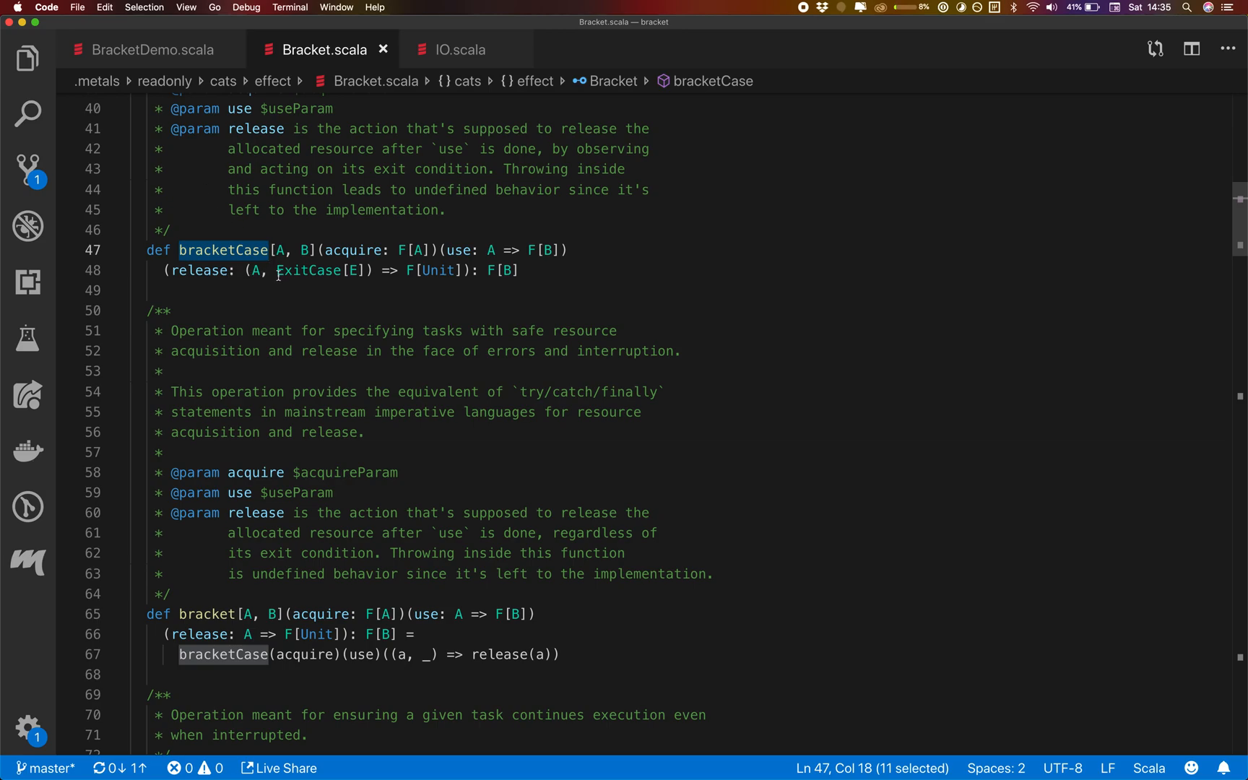
drag(276, 273, 364, 269)
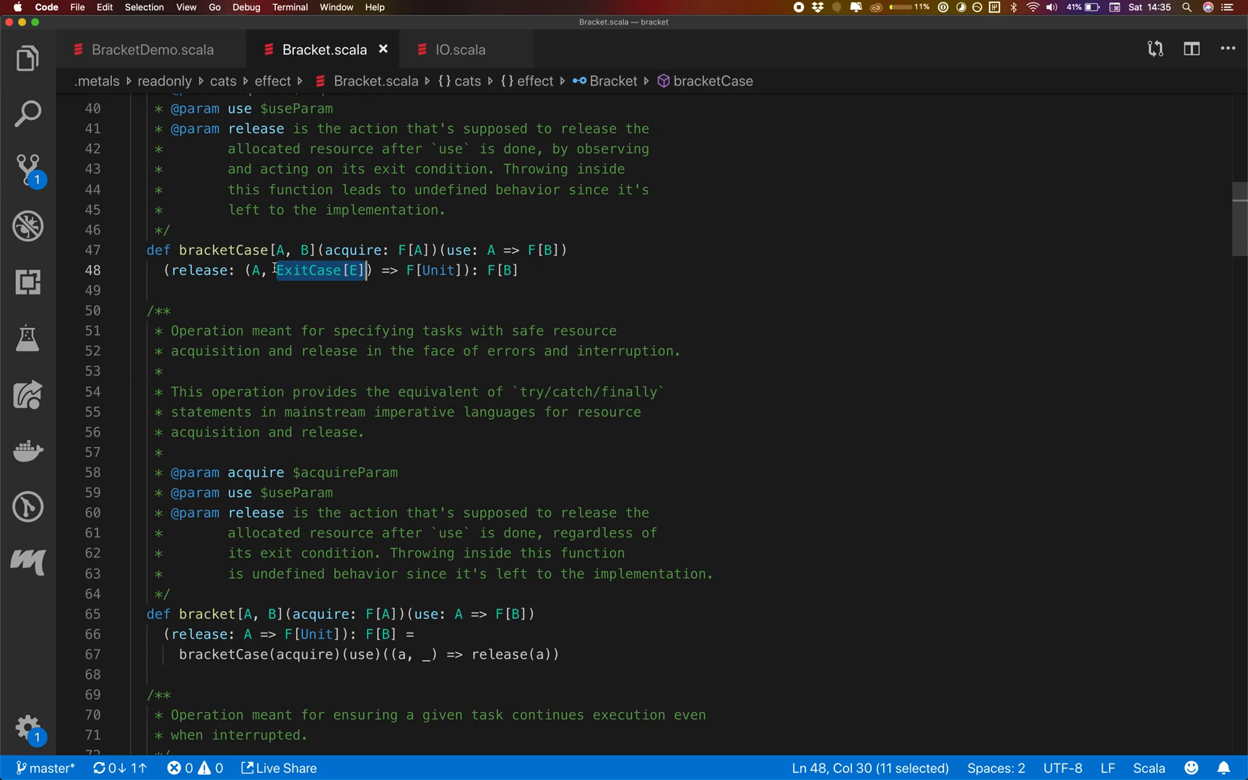
click(275, 270)
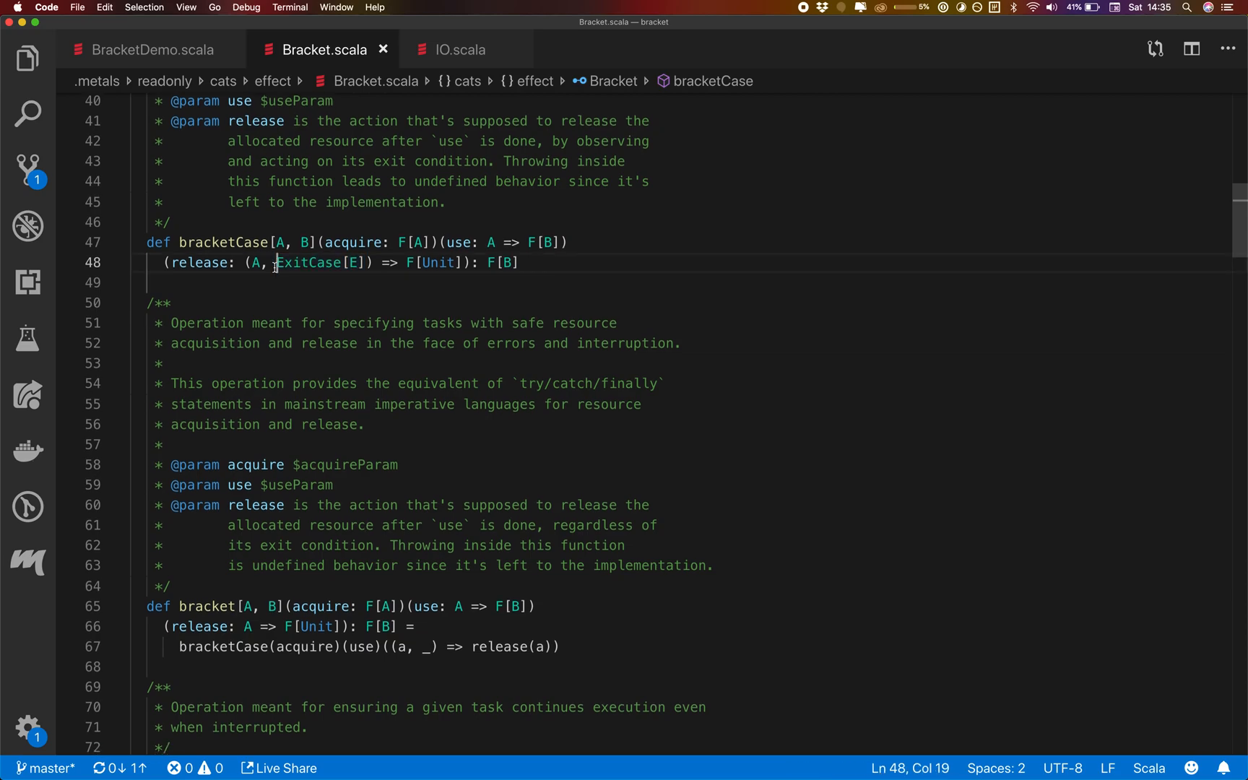
scroll(275, 270, down, 3)
scroll(248, 253, down, 3)
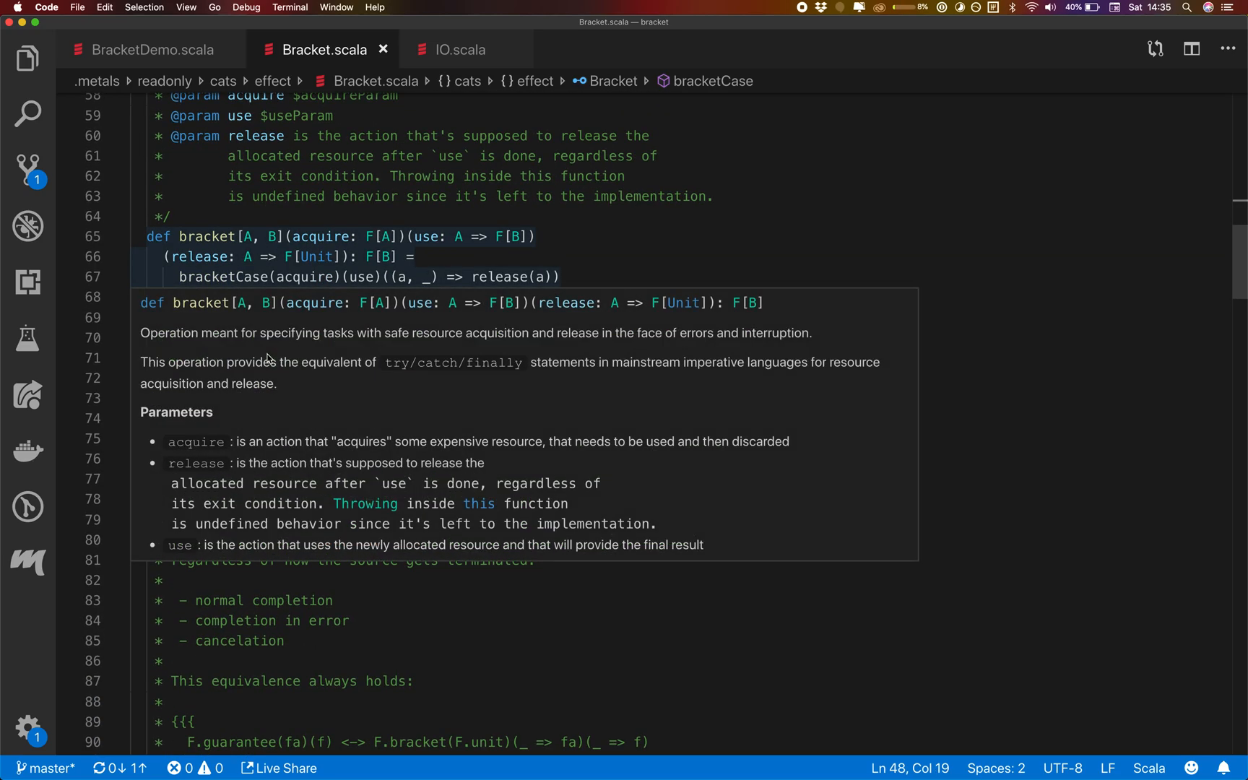
scroll(234, 293, down, 5)
scroll(254, 332, down, 5)
scroll(266, 353, down, 4)
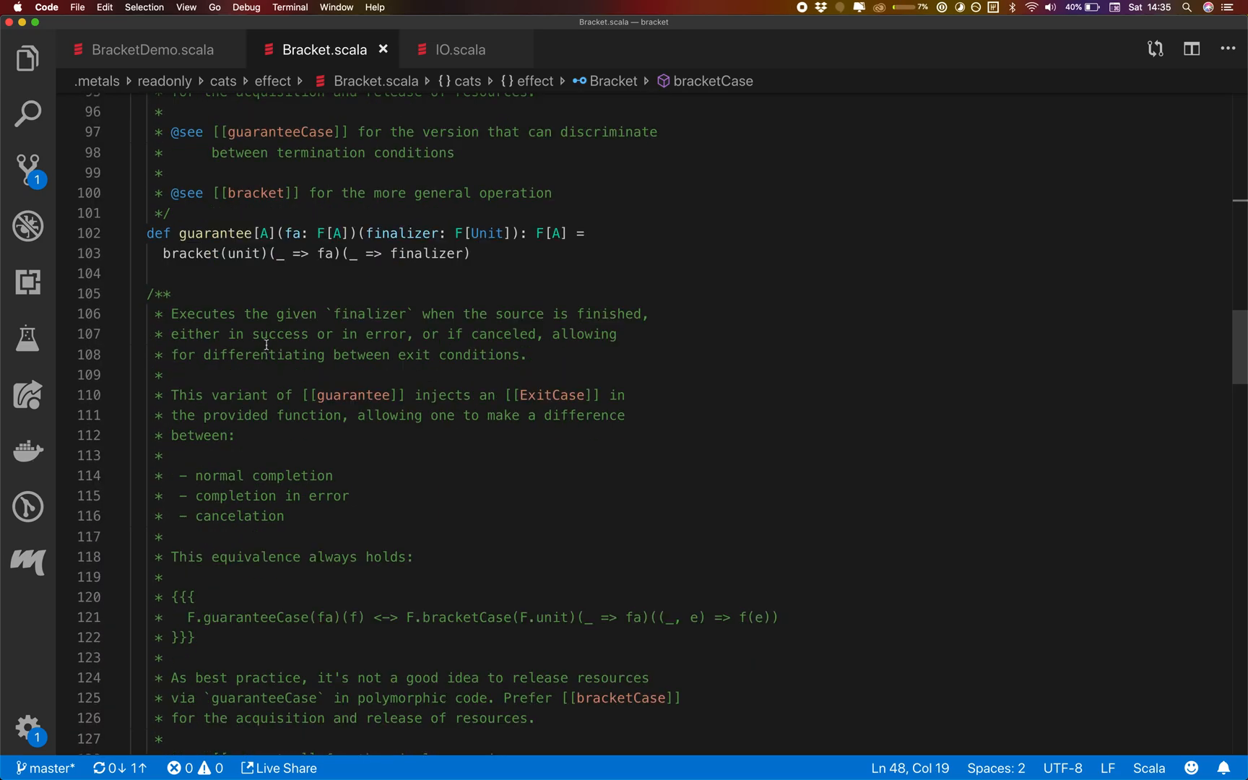
scroll(266, 354, up, 3)
double_click(216, 296)
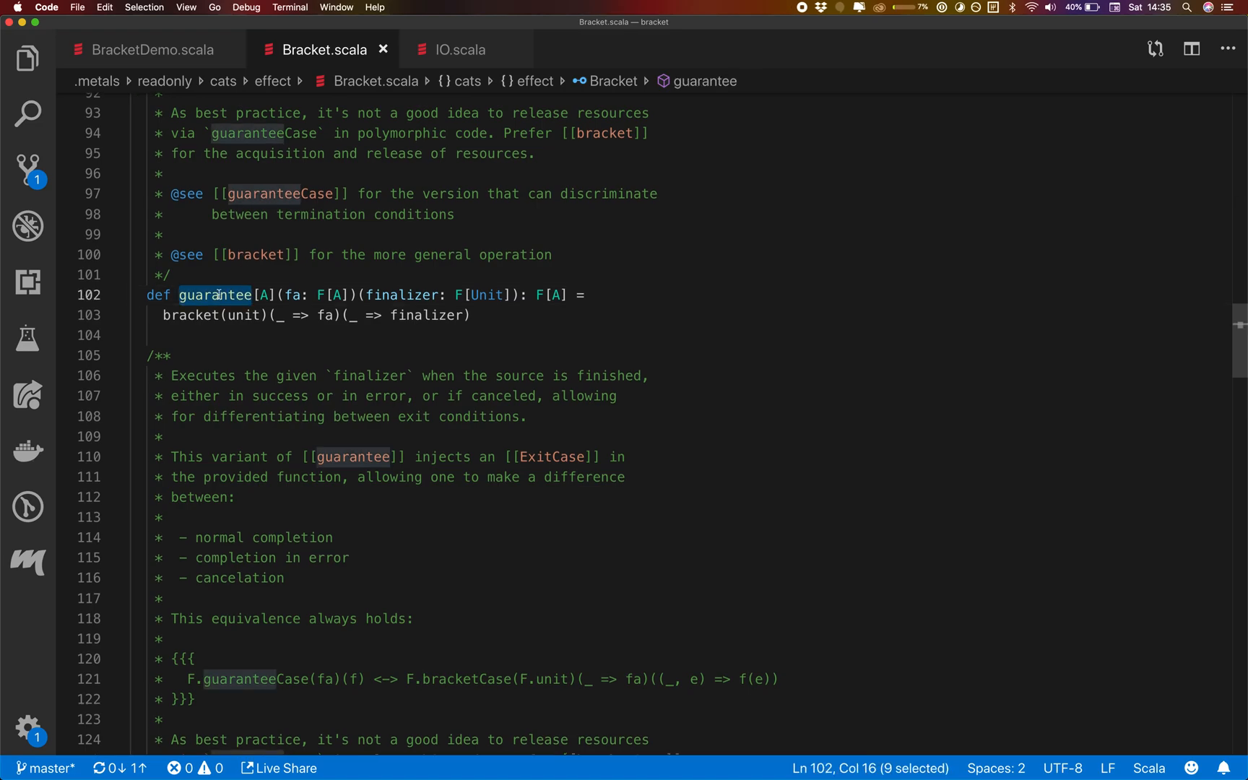
key(ctrl+Tab)
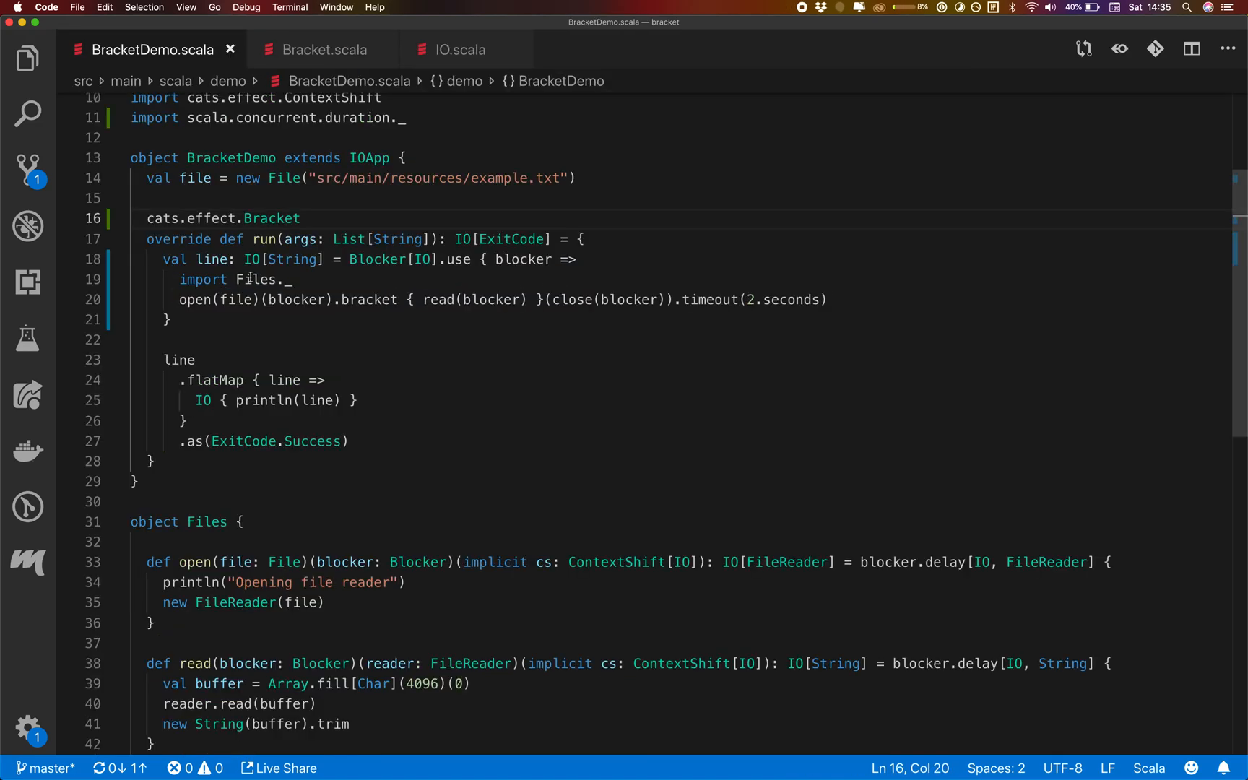
- Replace line 16 with IO(println("part 1")).guarantee(IO(println("part 2"))) followed by blank lines
double_click(331, 223)
key(shift+Home)
key(BackSpace)
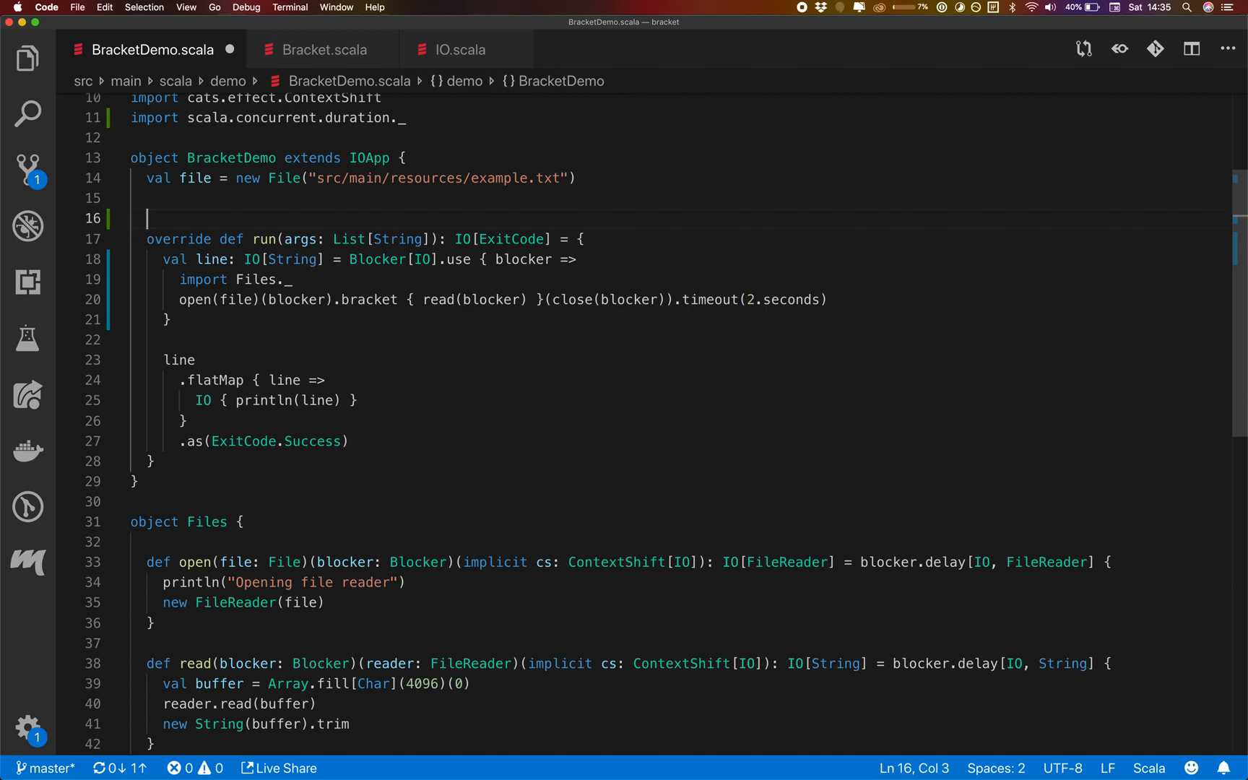
text(IO()
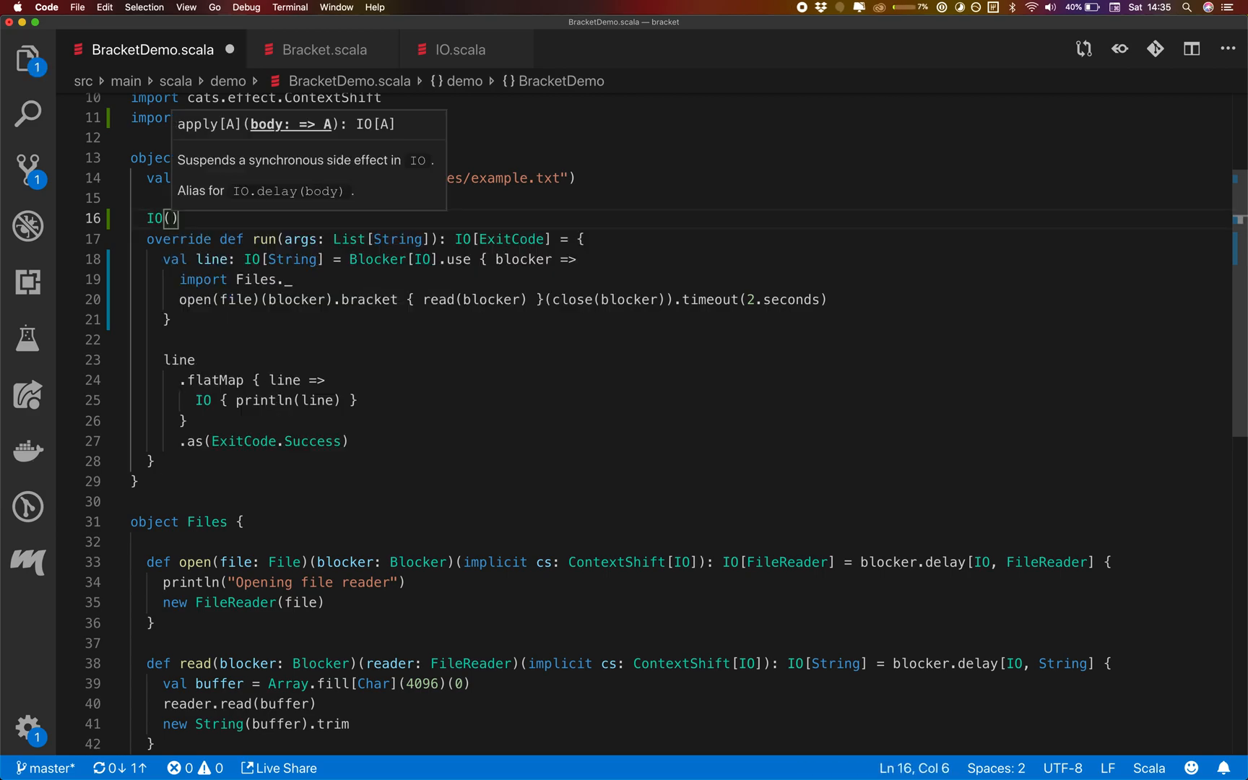
text(println(")
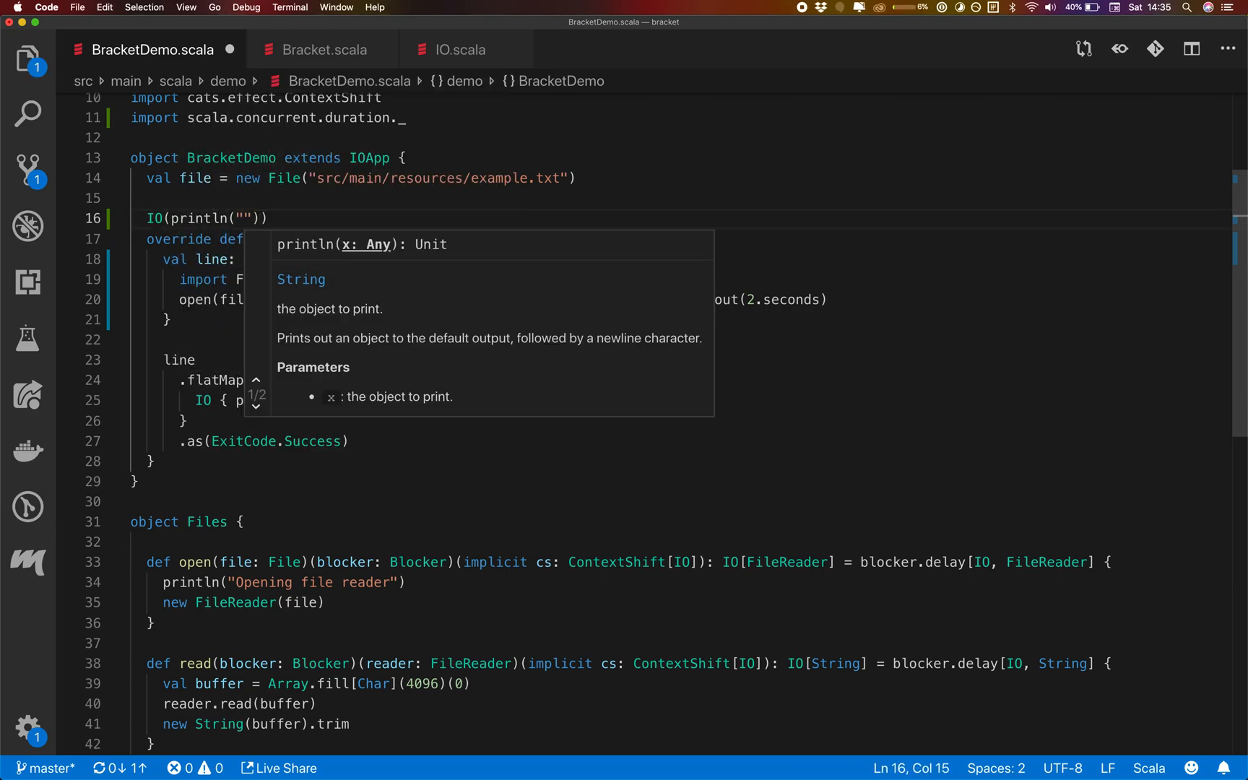
text(part 1)
key(End)
text(.gua)
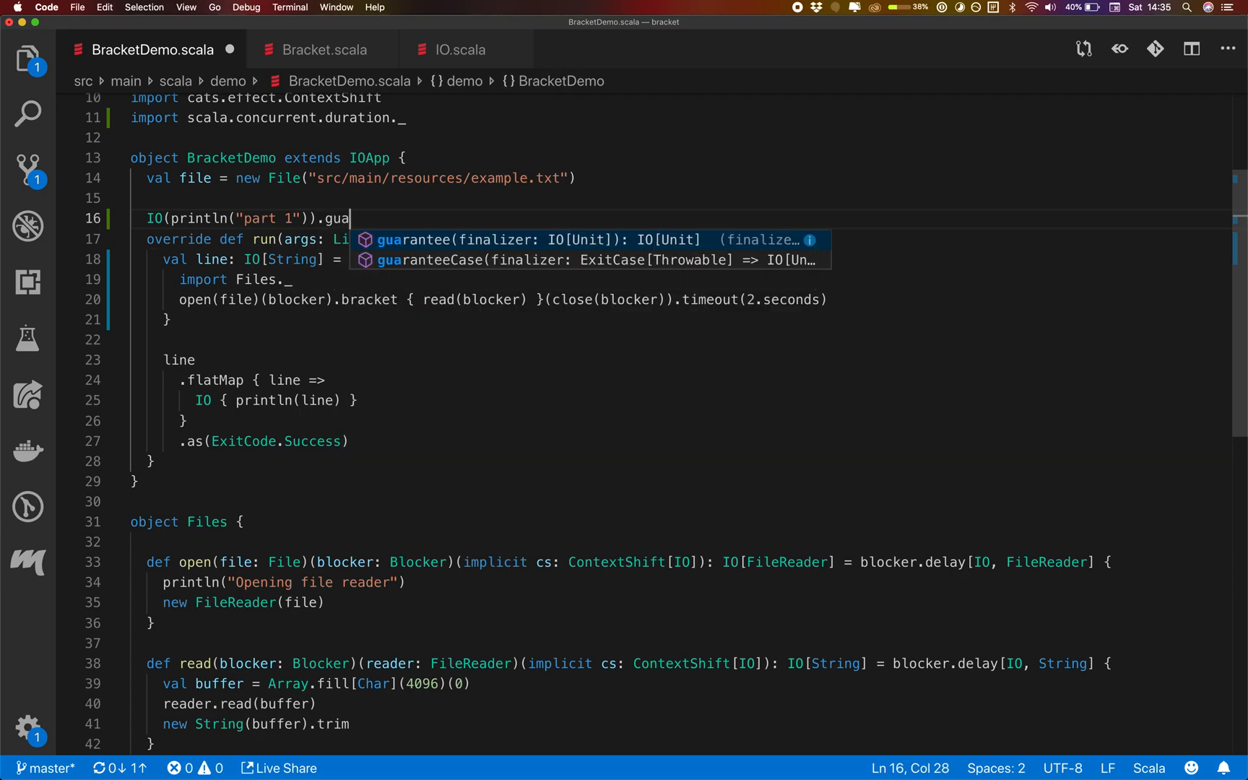
text(r)
key(Tab)
text(()
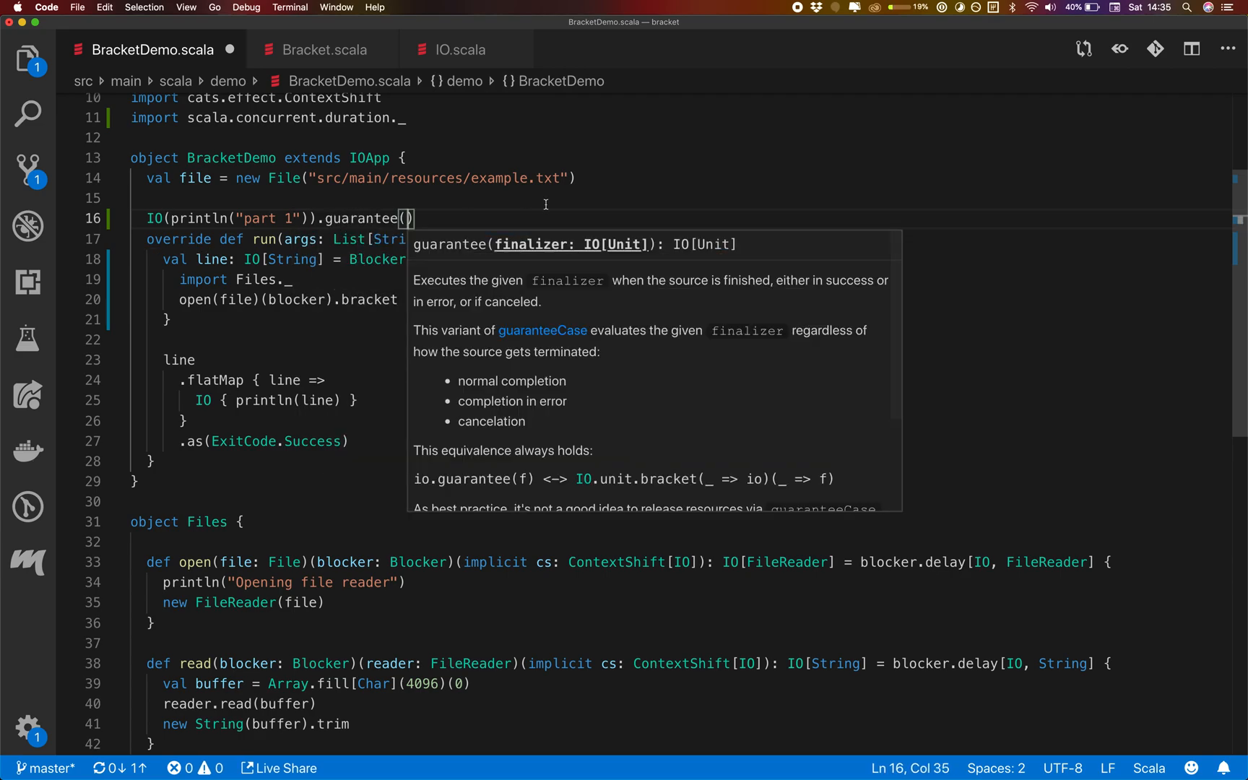
text(IO(println("p)
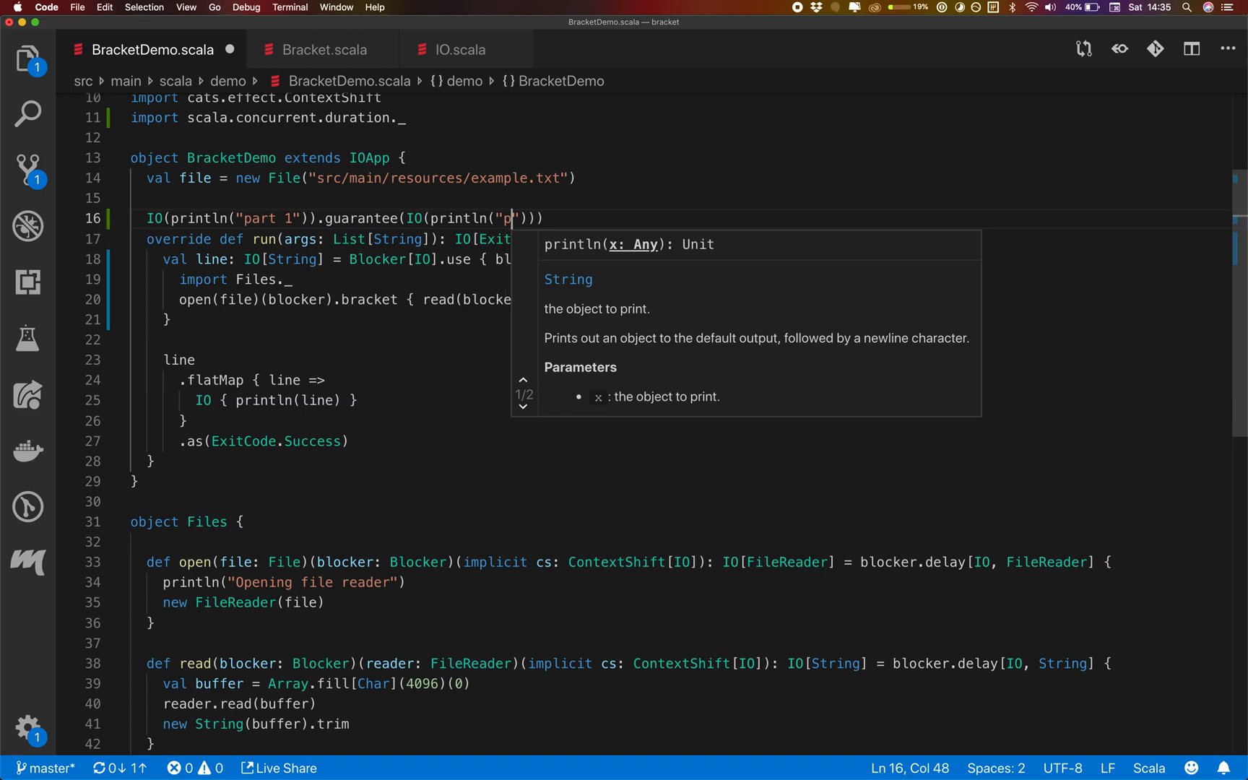
text(art 2)
key(End)
key(Return)
key(Return)
key(Up)
key(Up)
key(Home)
key(shift+End)
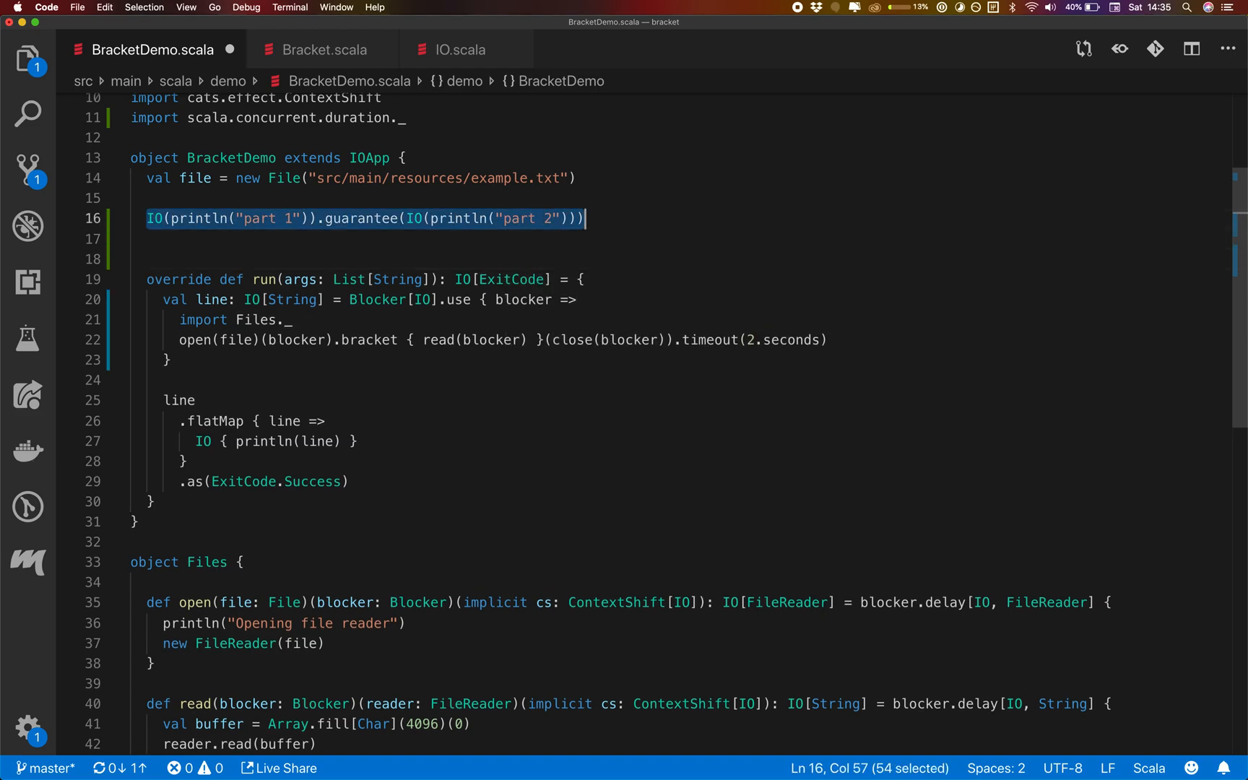
- Highlight the part 1 effect and part 2 finalizer, then delete the scratch example line
click(320, 221)
key(shift+Home)
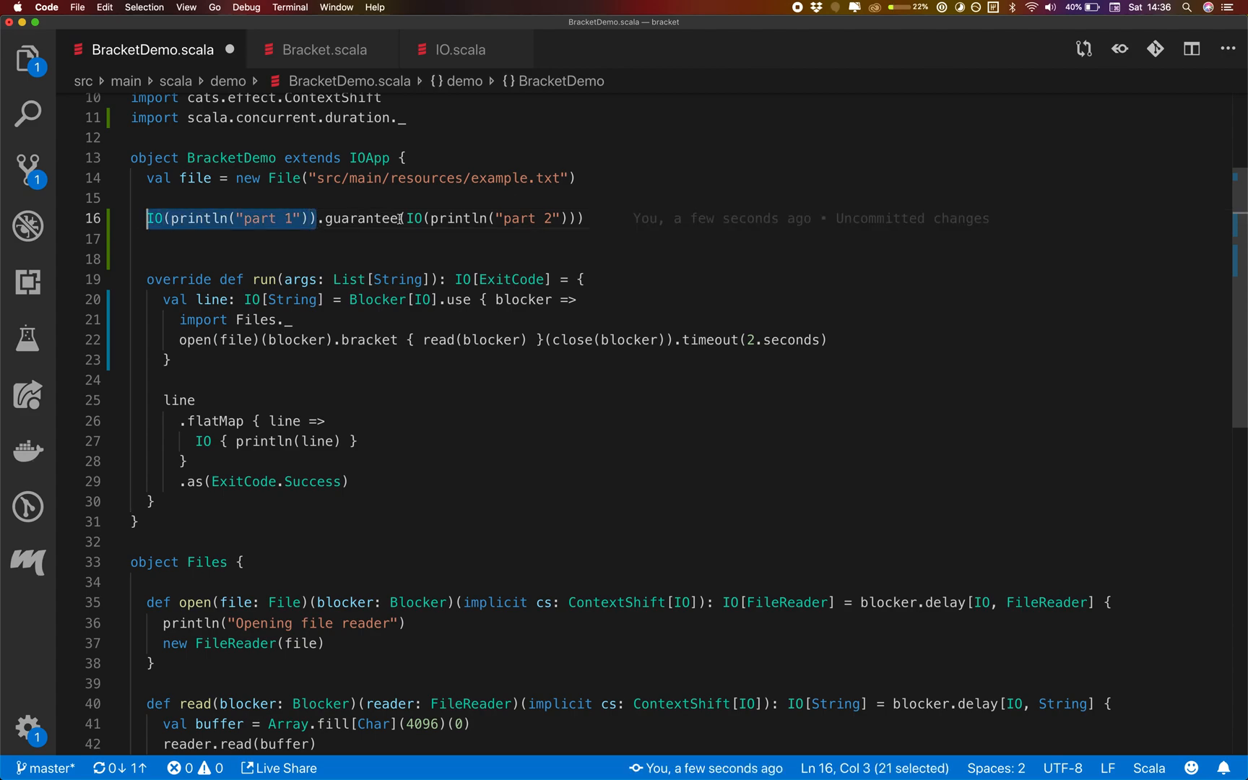
drag(399, 218, 585, 221)
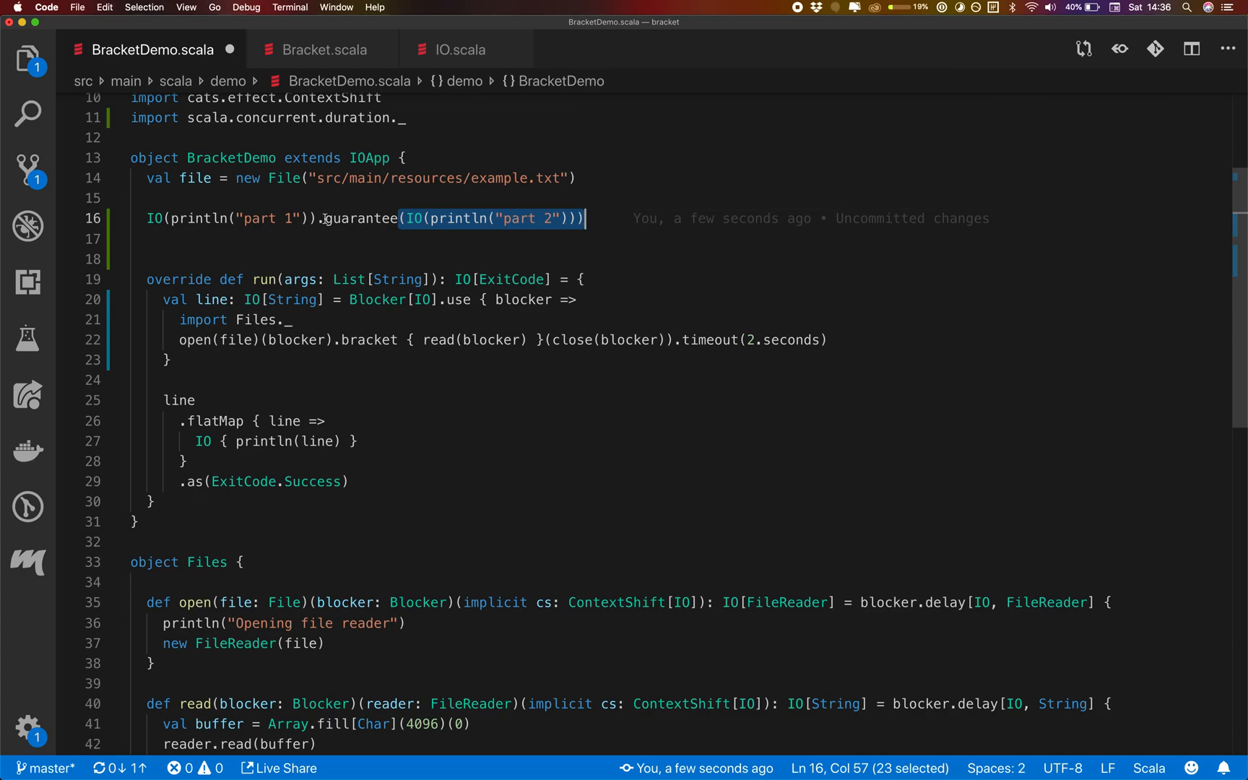
drag(324, 219, 139, 222)
click(138, 220)
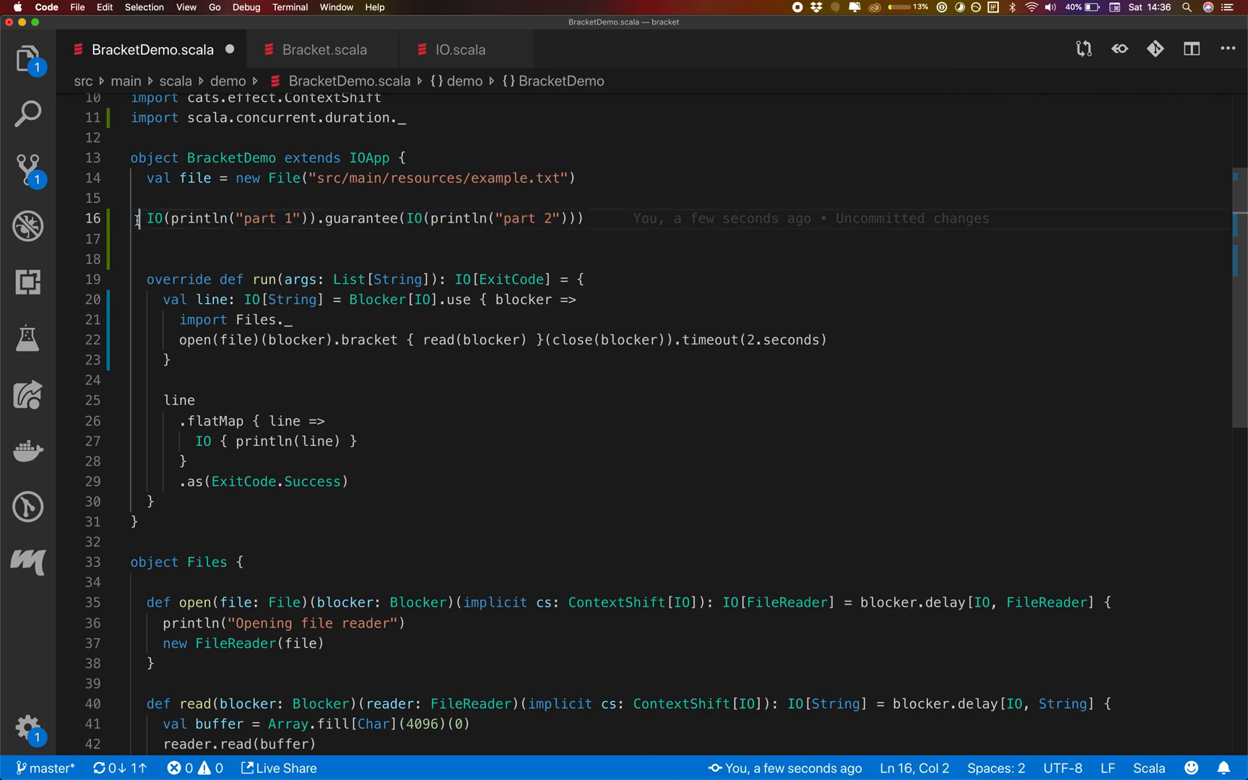
key(super+shift+k)
key(super+shift+k)
key(super+shift+k)
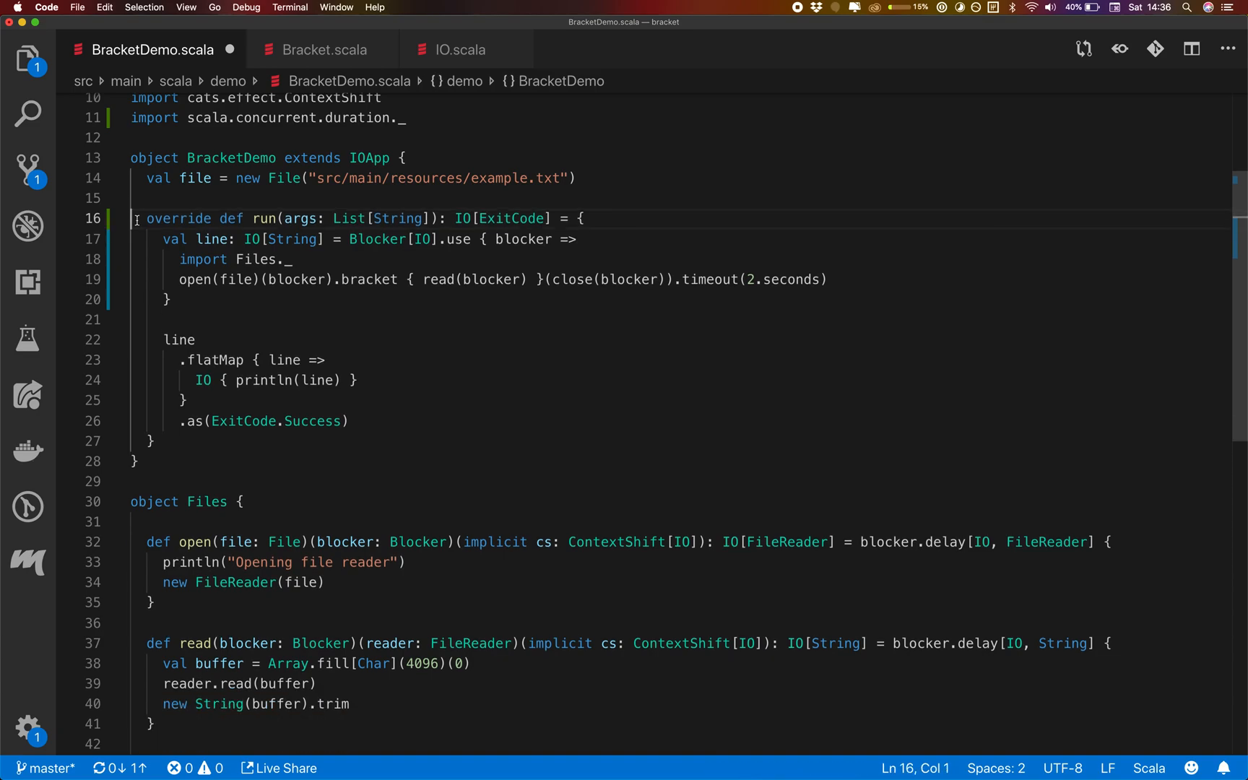
- Save BracketDemo.scala and review the one-line bracket with timeout in run
click(299, 280)
key(super+s)
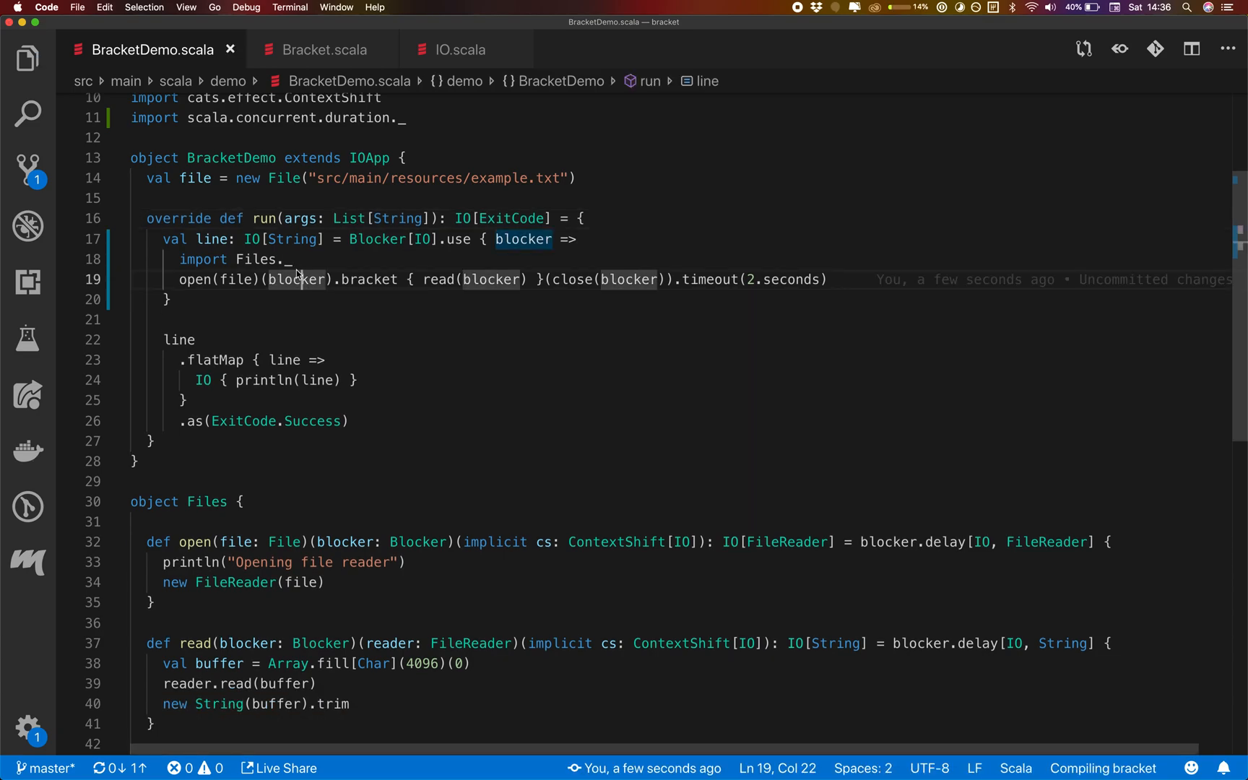
key(super+Right)
key(super+shift+Left)
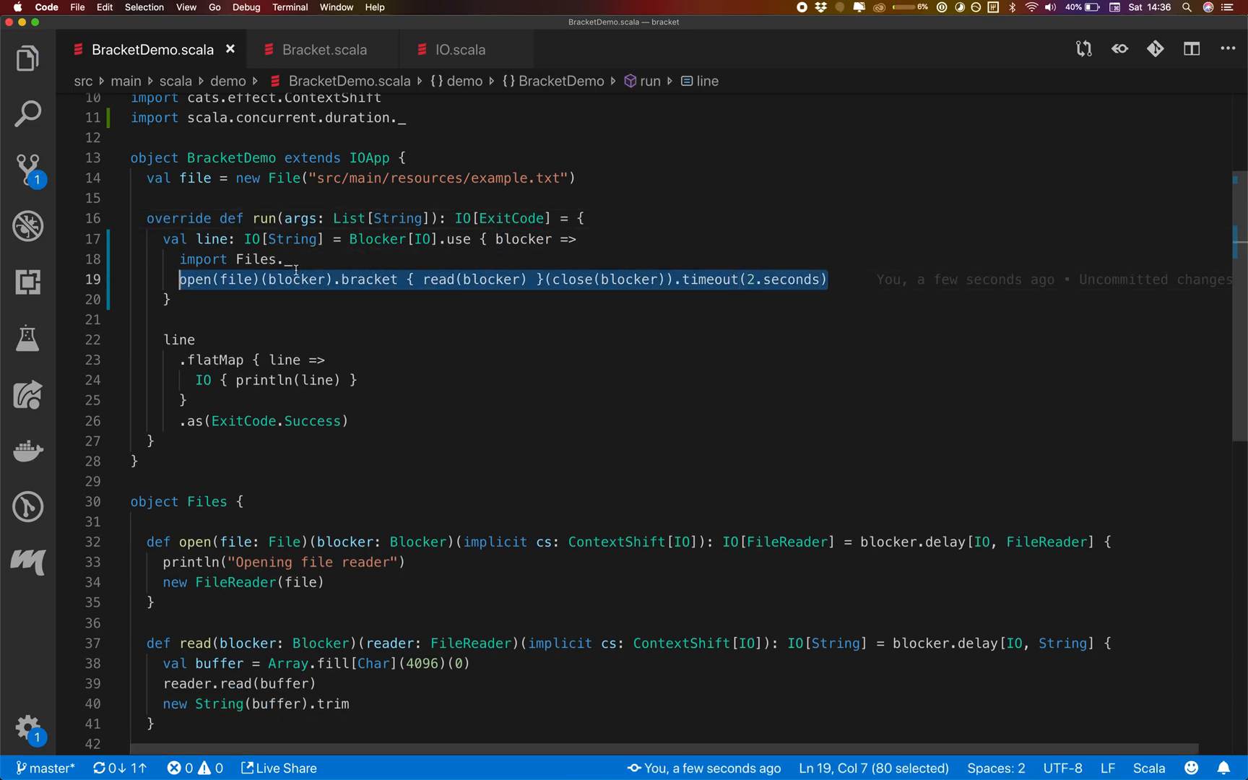
click(458, 292)
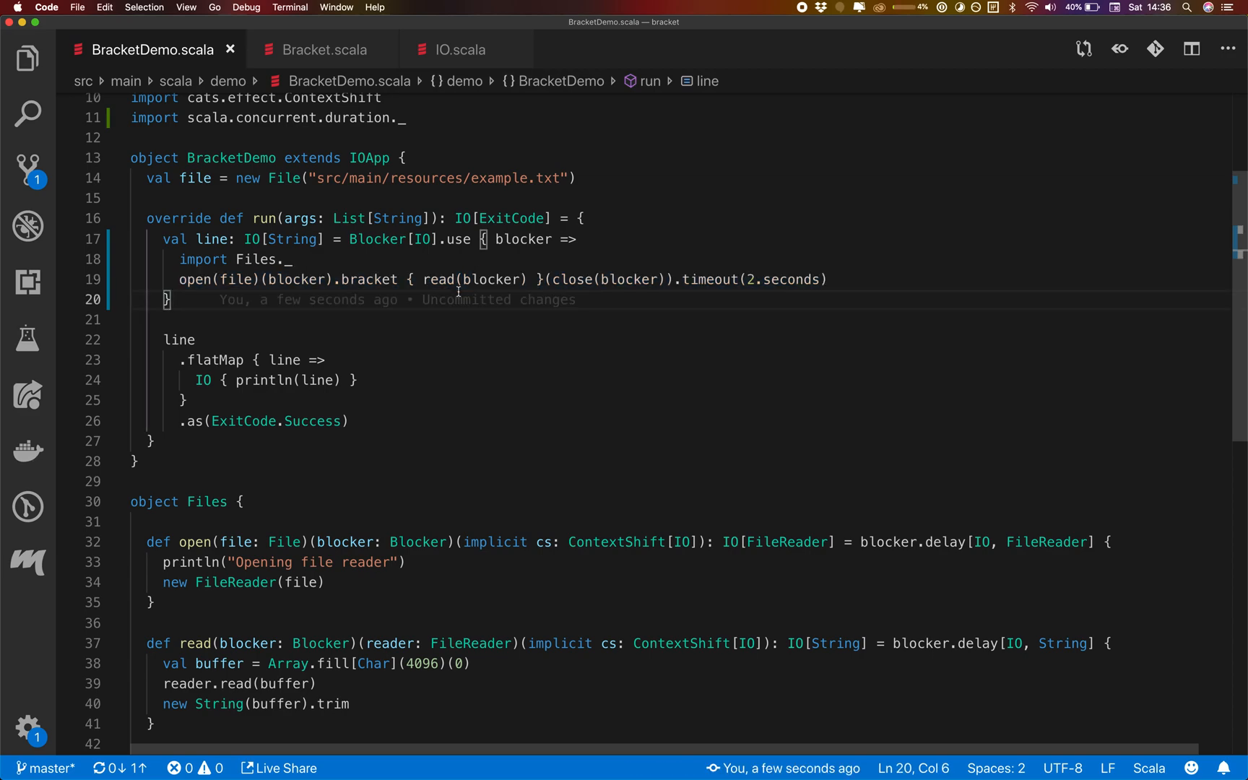
click(470, 366)
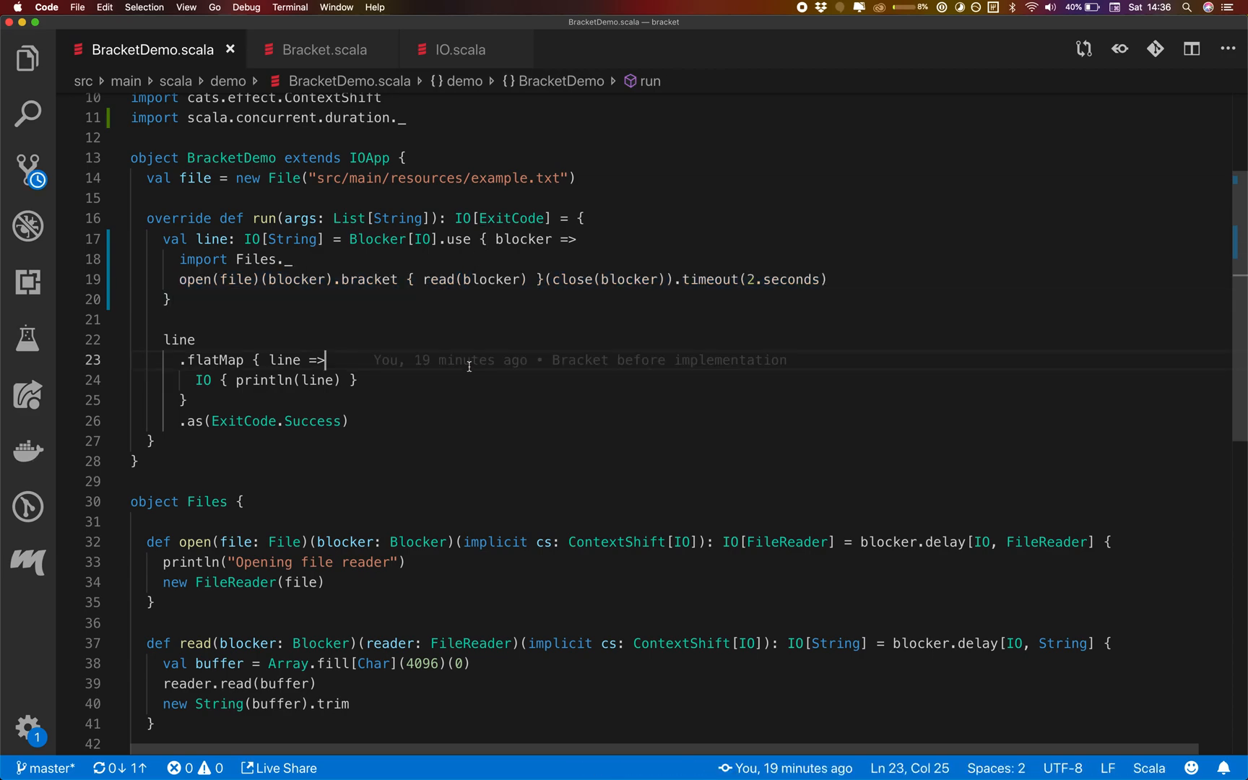